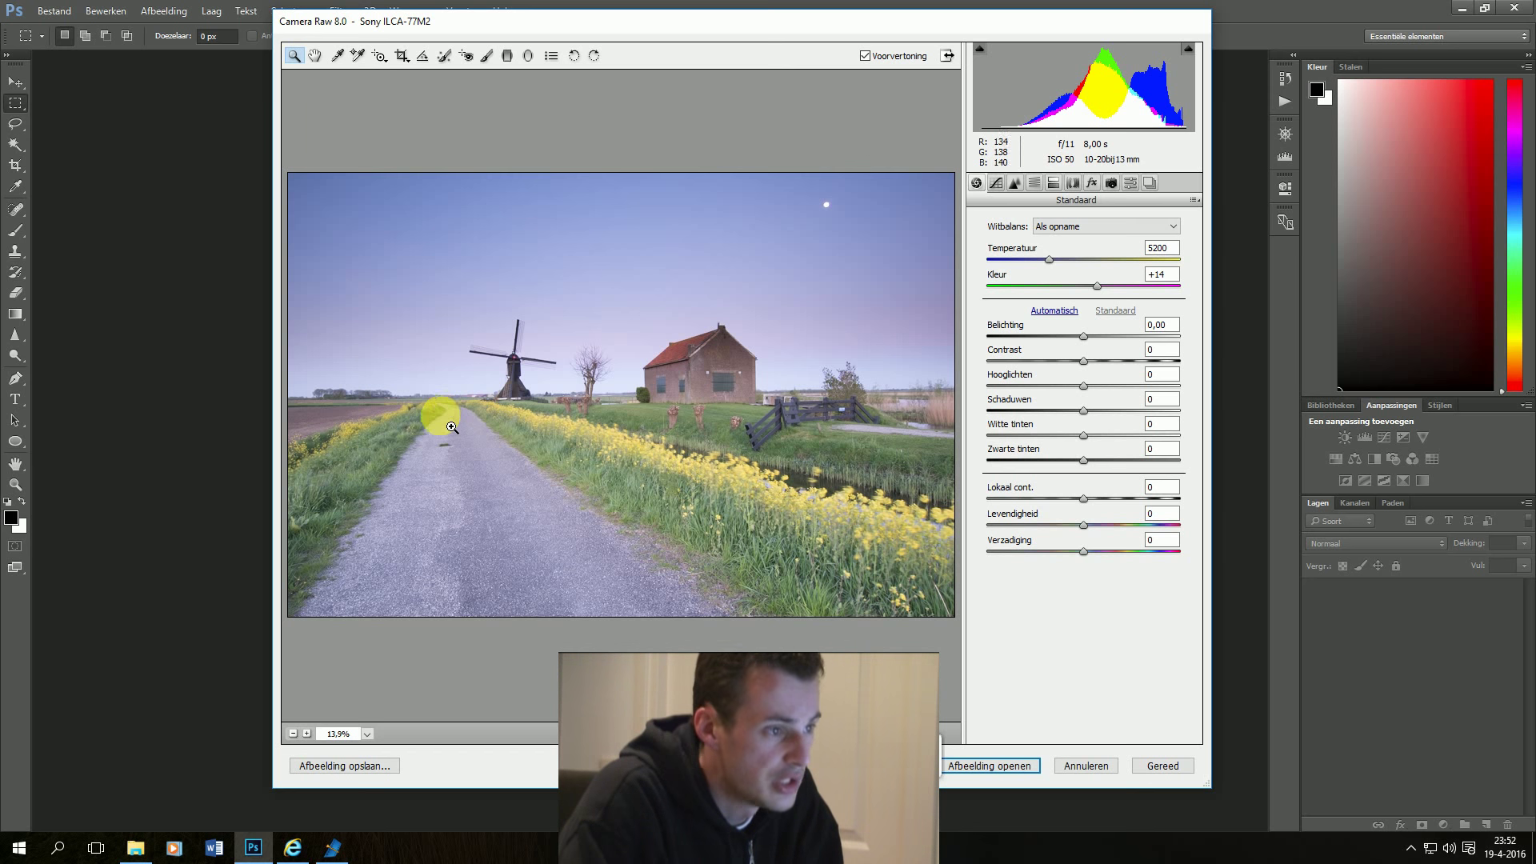
# Enable the lens profile corrections for the photo and turn on chromatic aberration removal (Kleurafwijking verwijderen).
pyautogui.click(1075, 185)
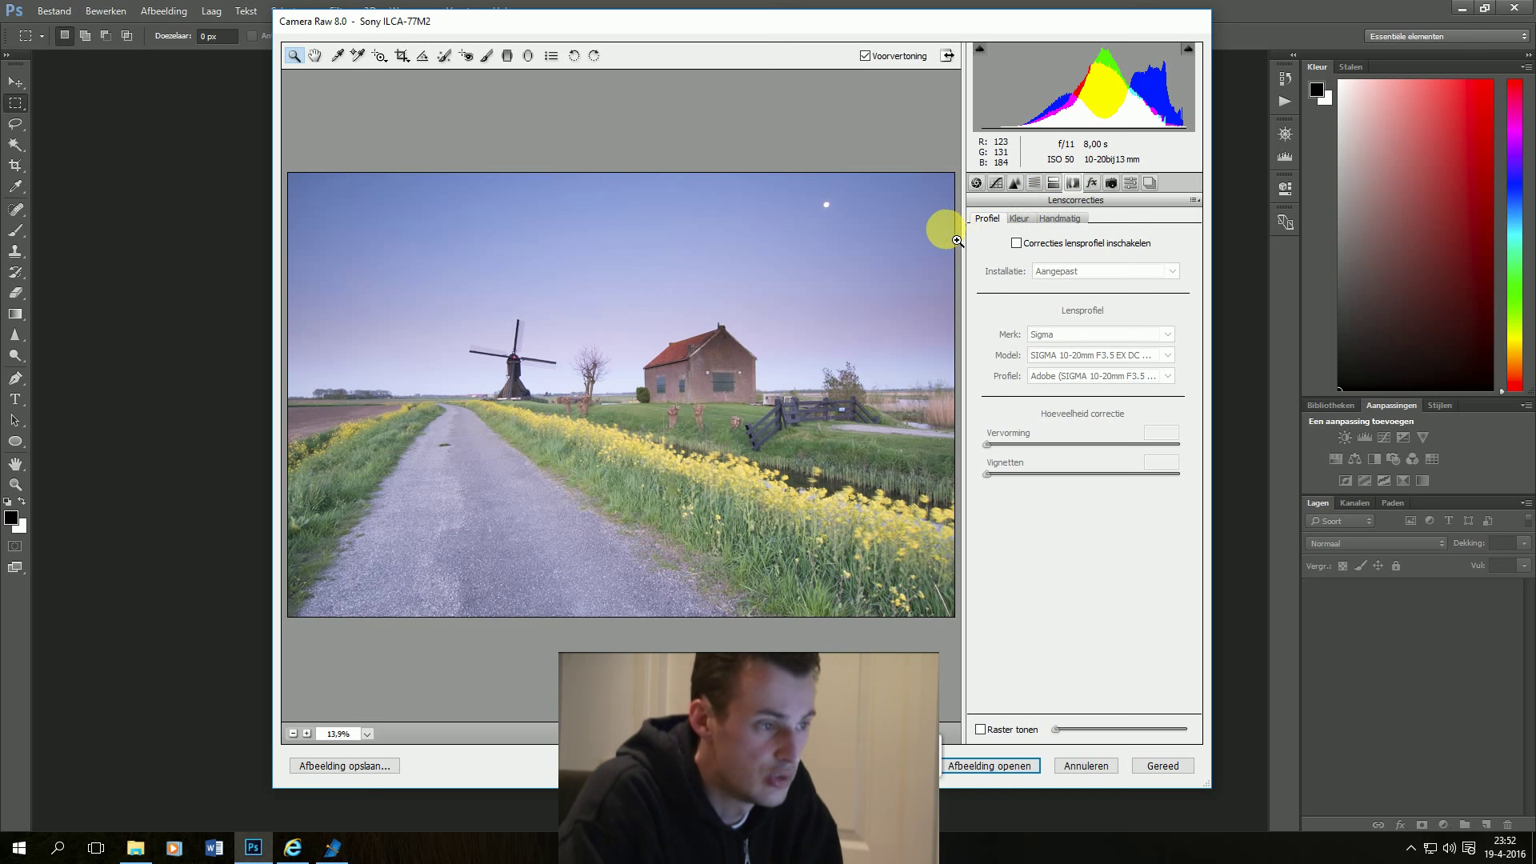
pyautogui.click(1018, 243)
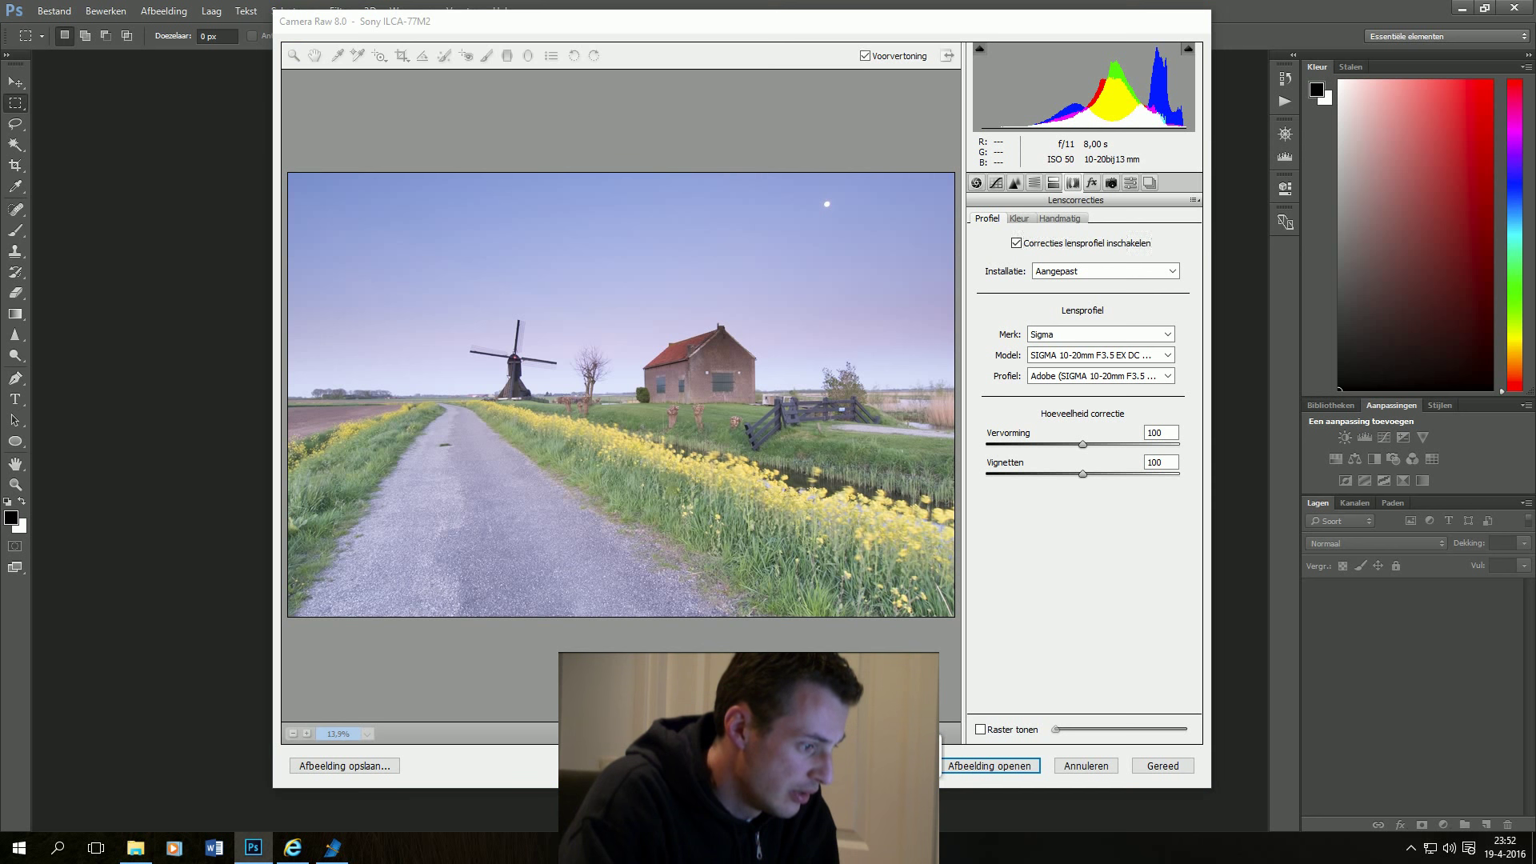
pyautogui.click(544, 853)
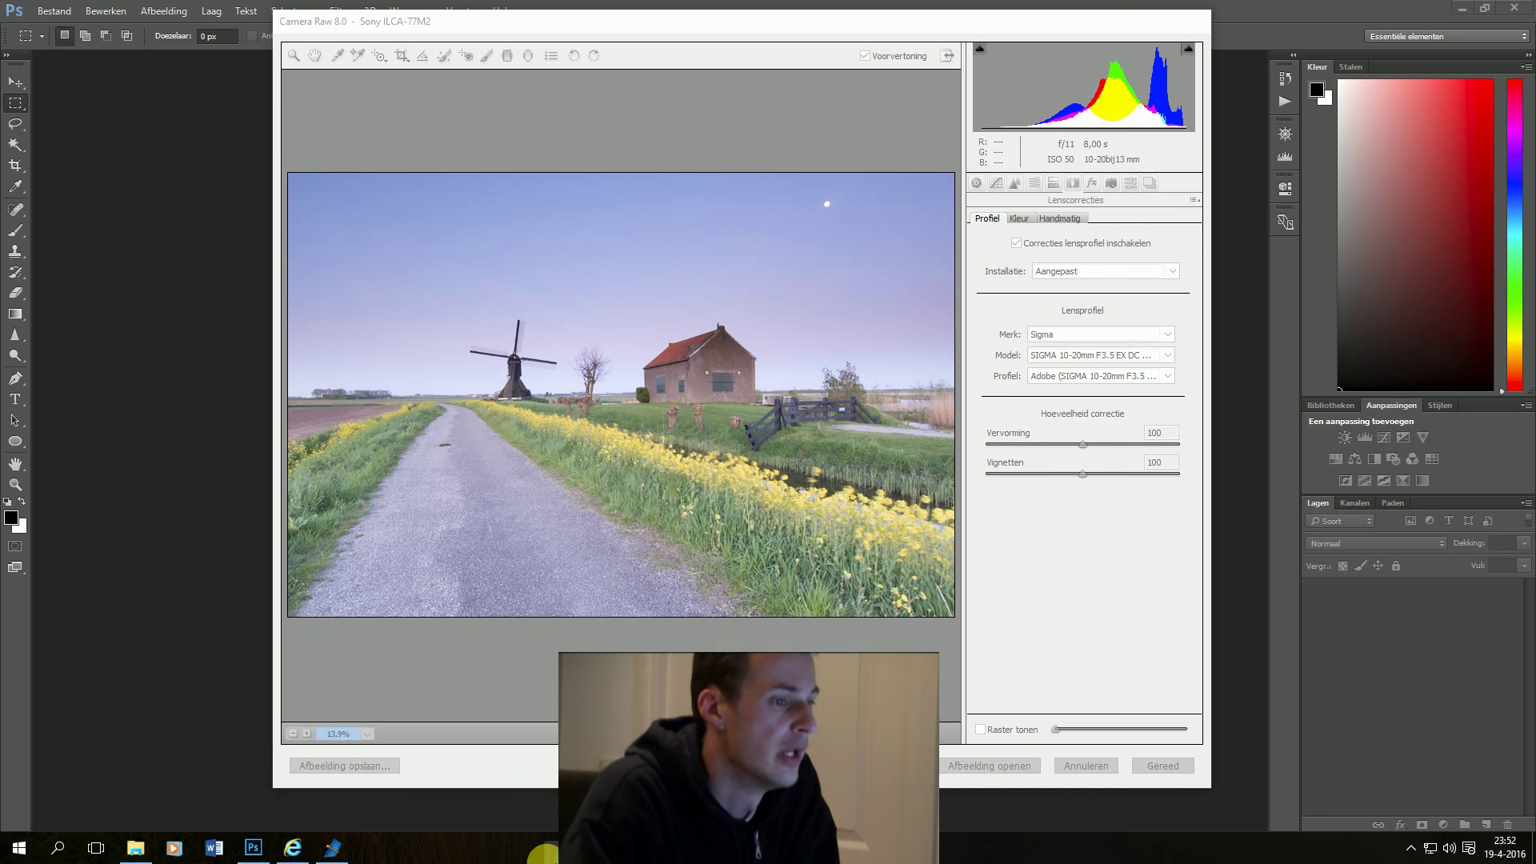
pyautogui.click(1024, 218)
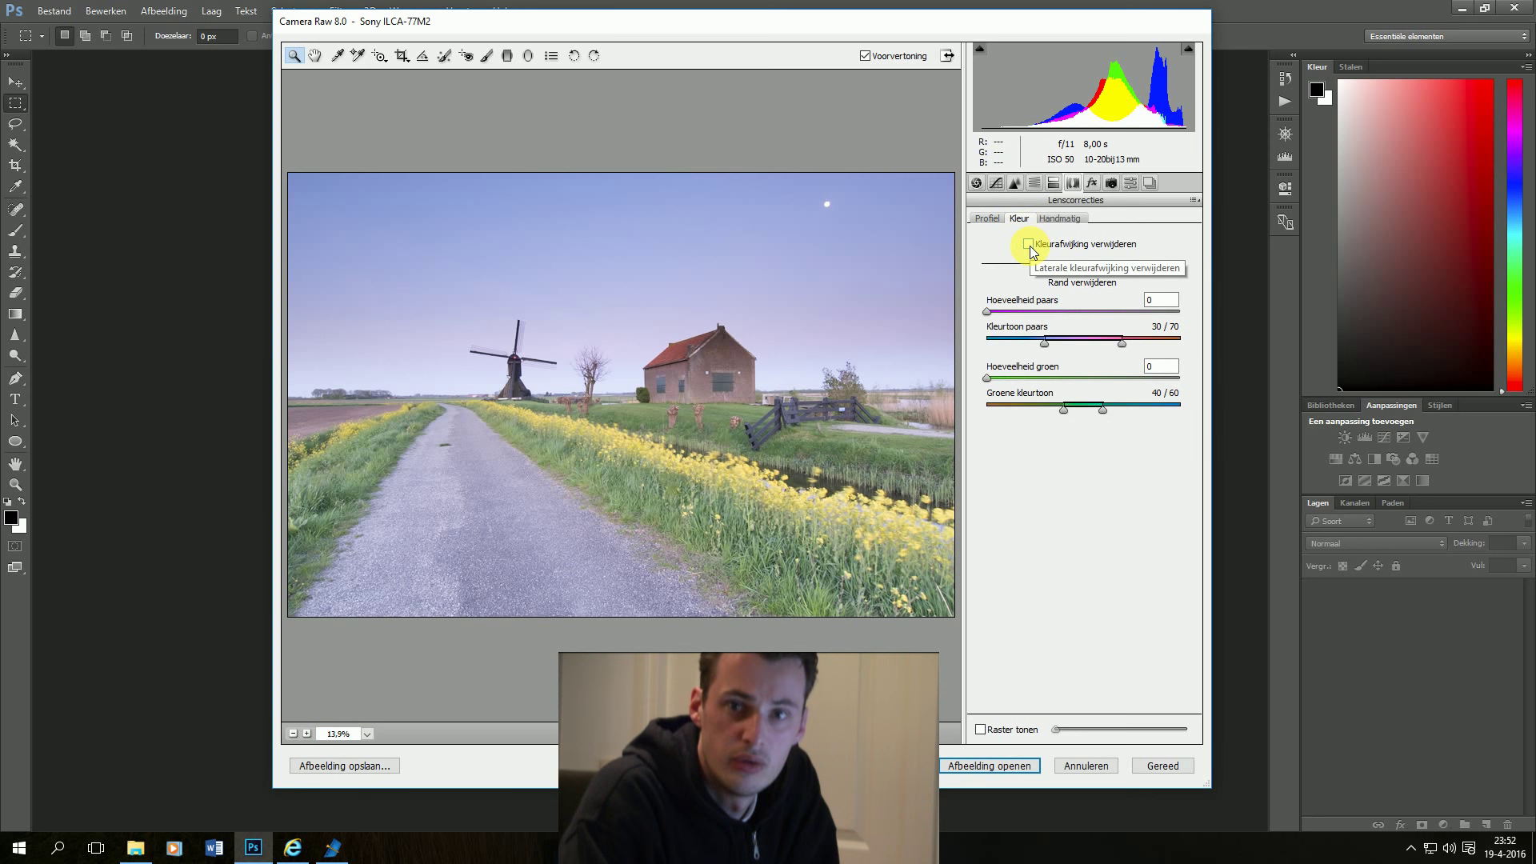
pyautogui.click(1029, 245)
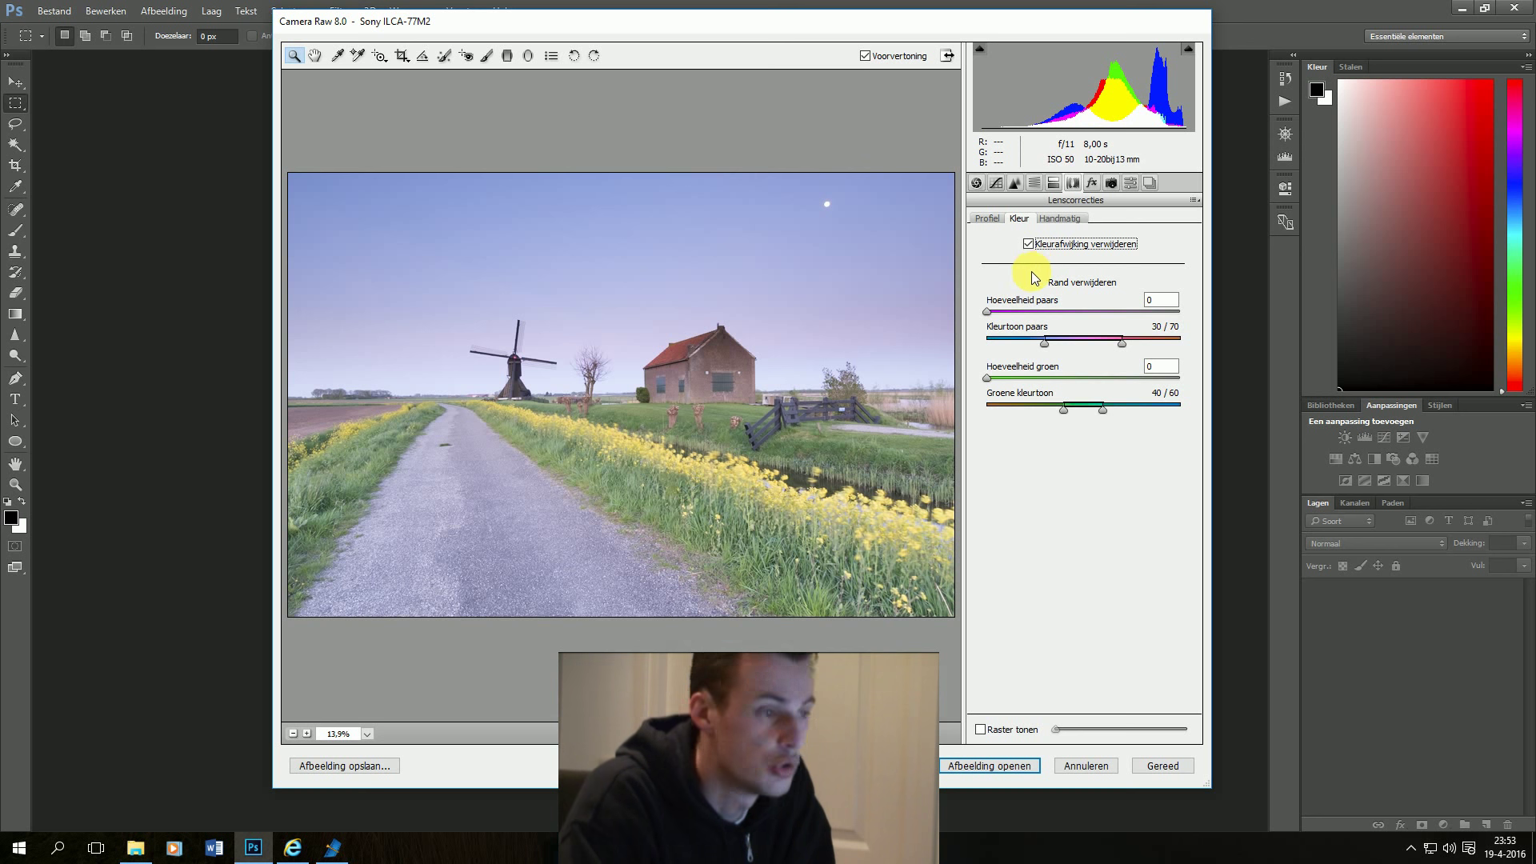
# In the basic adjustments, lower the highlights (Hooglichten) to -99 and the exposure (Belichting) to -0,75.
pyautogui.click(976, 184)
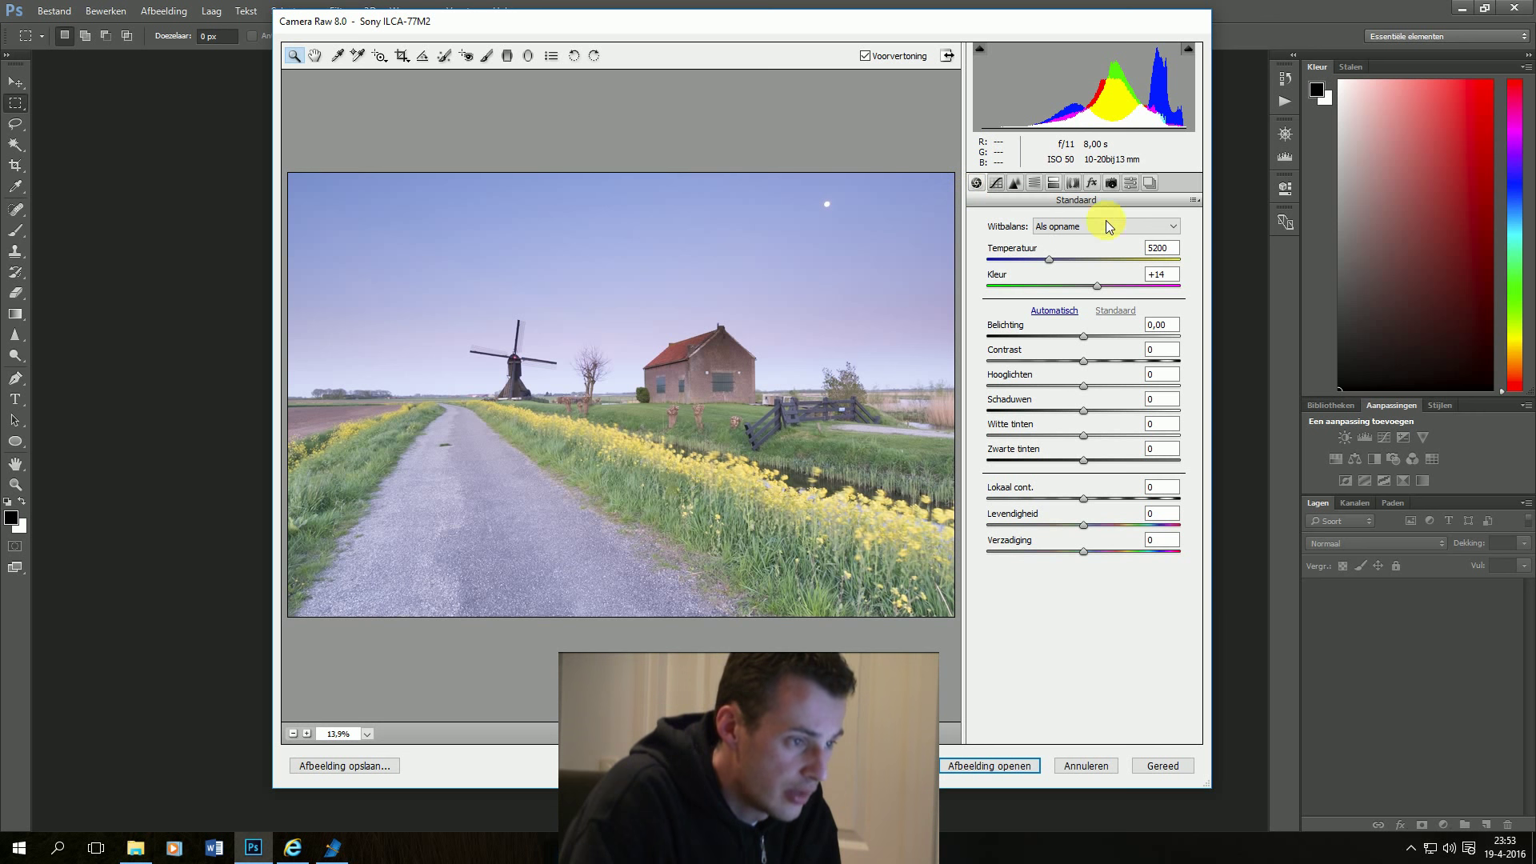
pyautogui.click(1085, 387)
pyautogui.moveTo(1088, 392); pyautogui.dragTo(1004, 406)
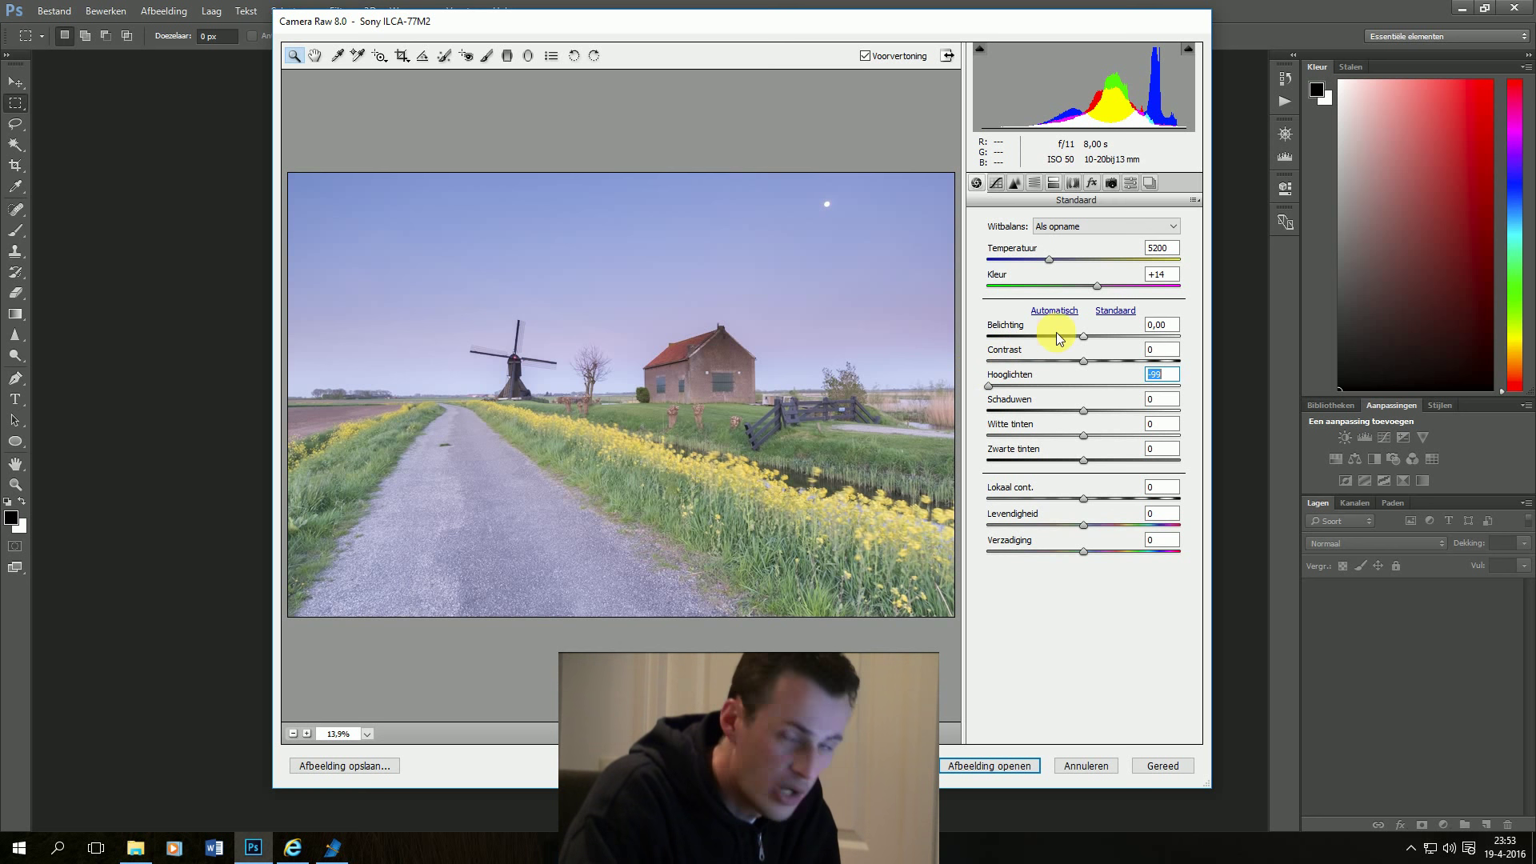
pyautogui.click(1085, 334)
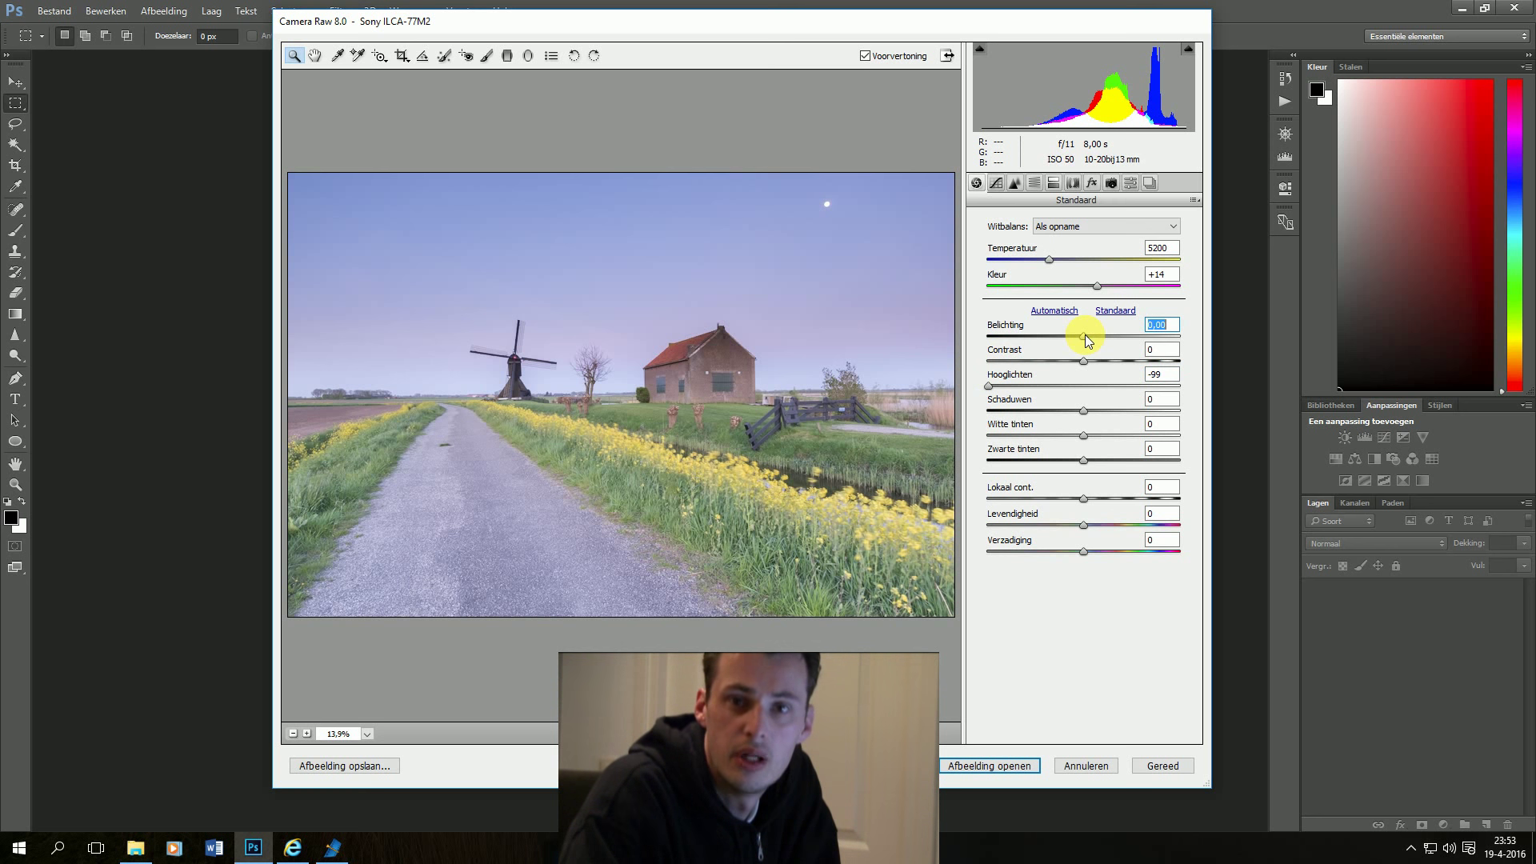
pyautogui.moveTo(1084, 334); pyautogui.dragTo(1070, 337)
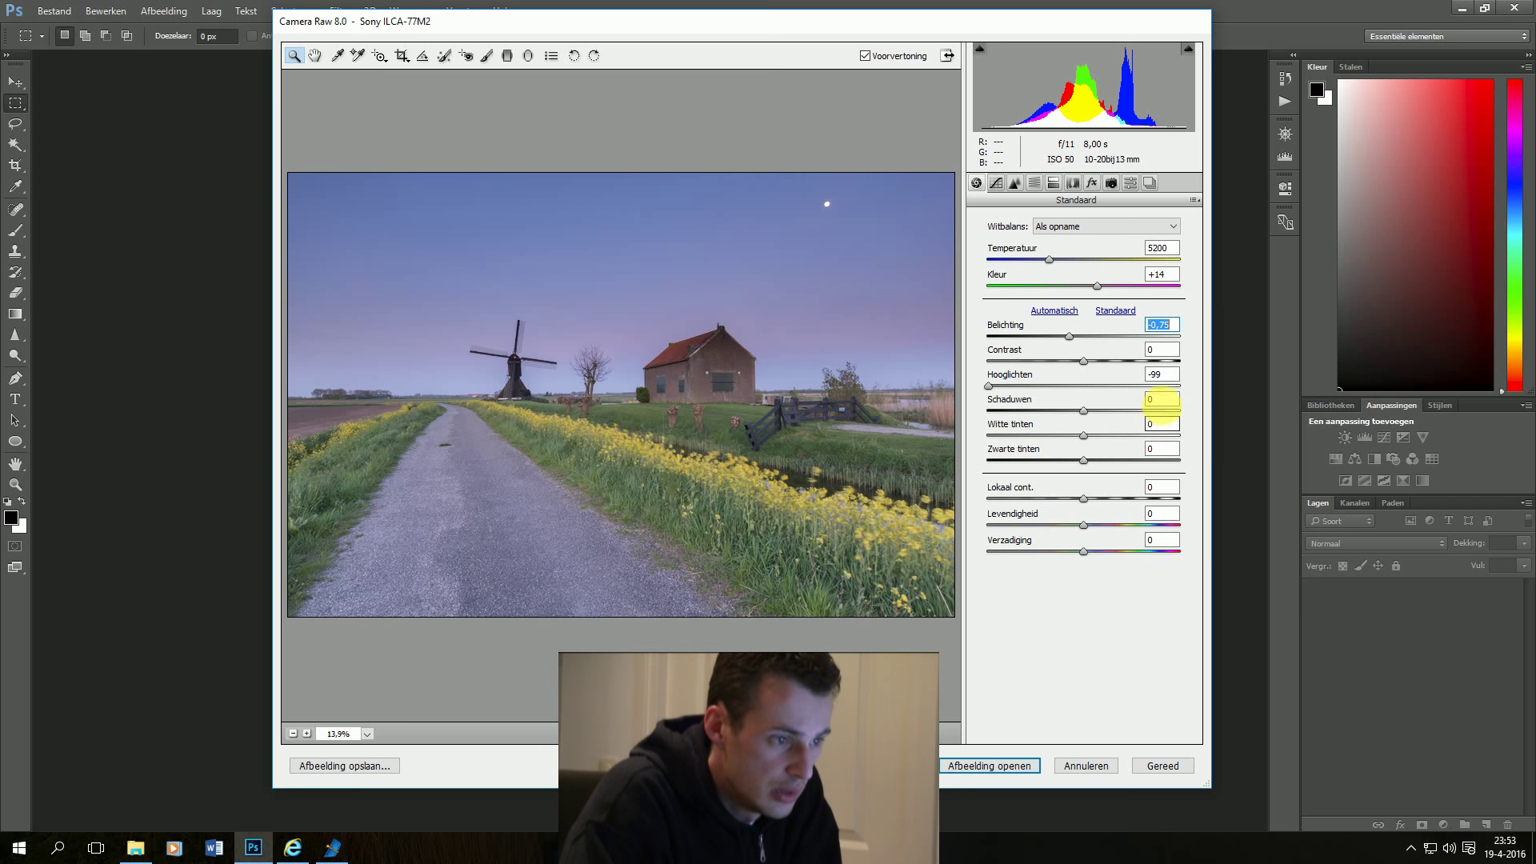
# Set the shadows (Schaduwen) to 50 and raise the whites (Witte tinten) to +40.
pyautogui.click(1166, 401)
pyautogui.doubleClick(1166, 400)
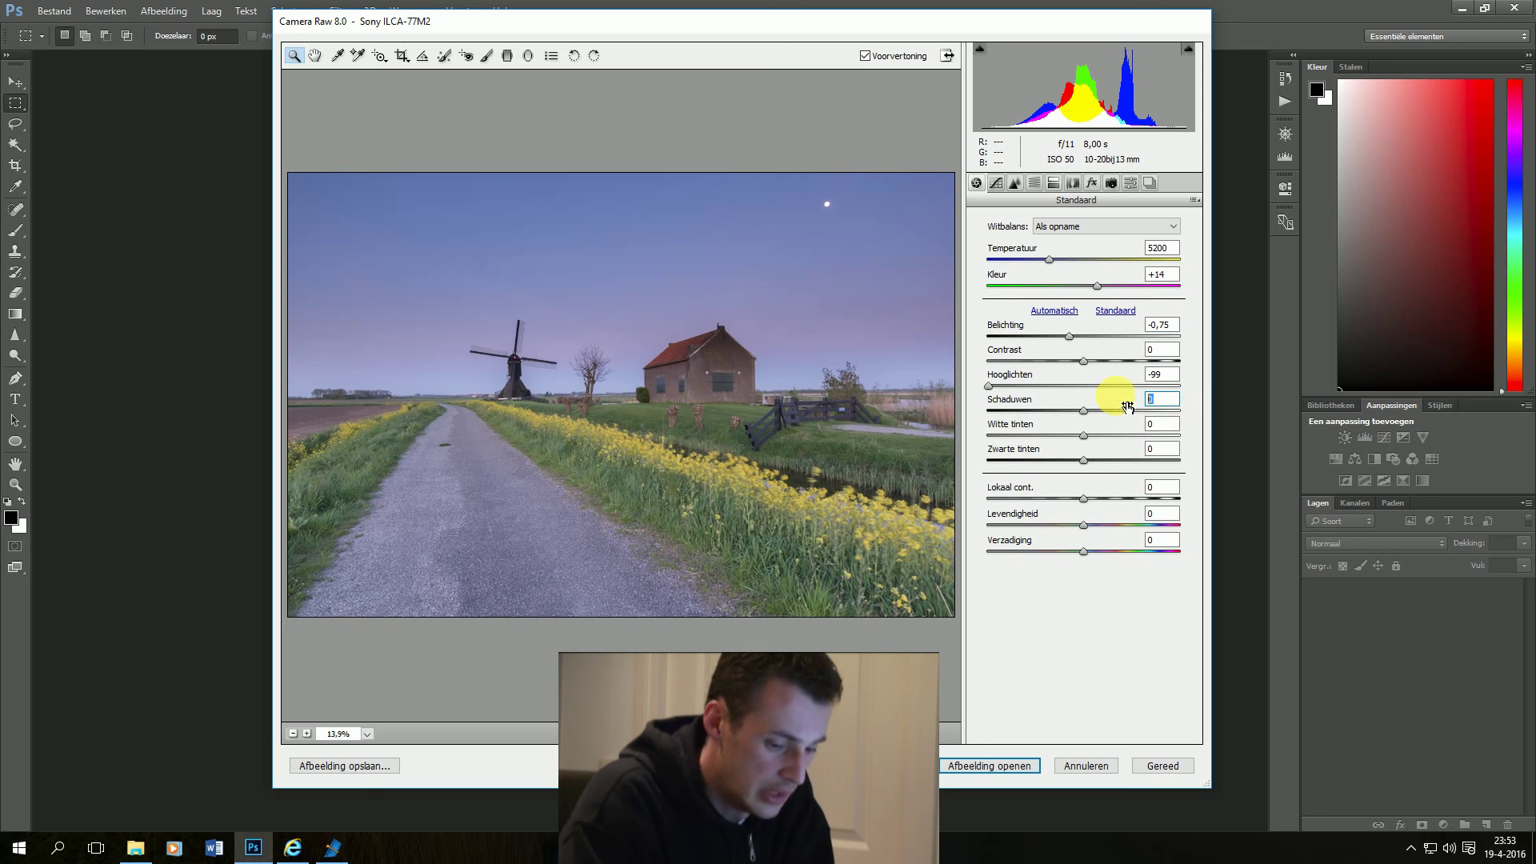
pyautogui.write('50')
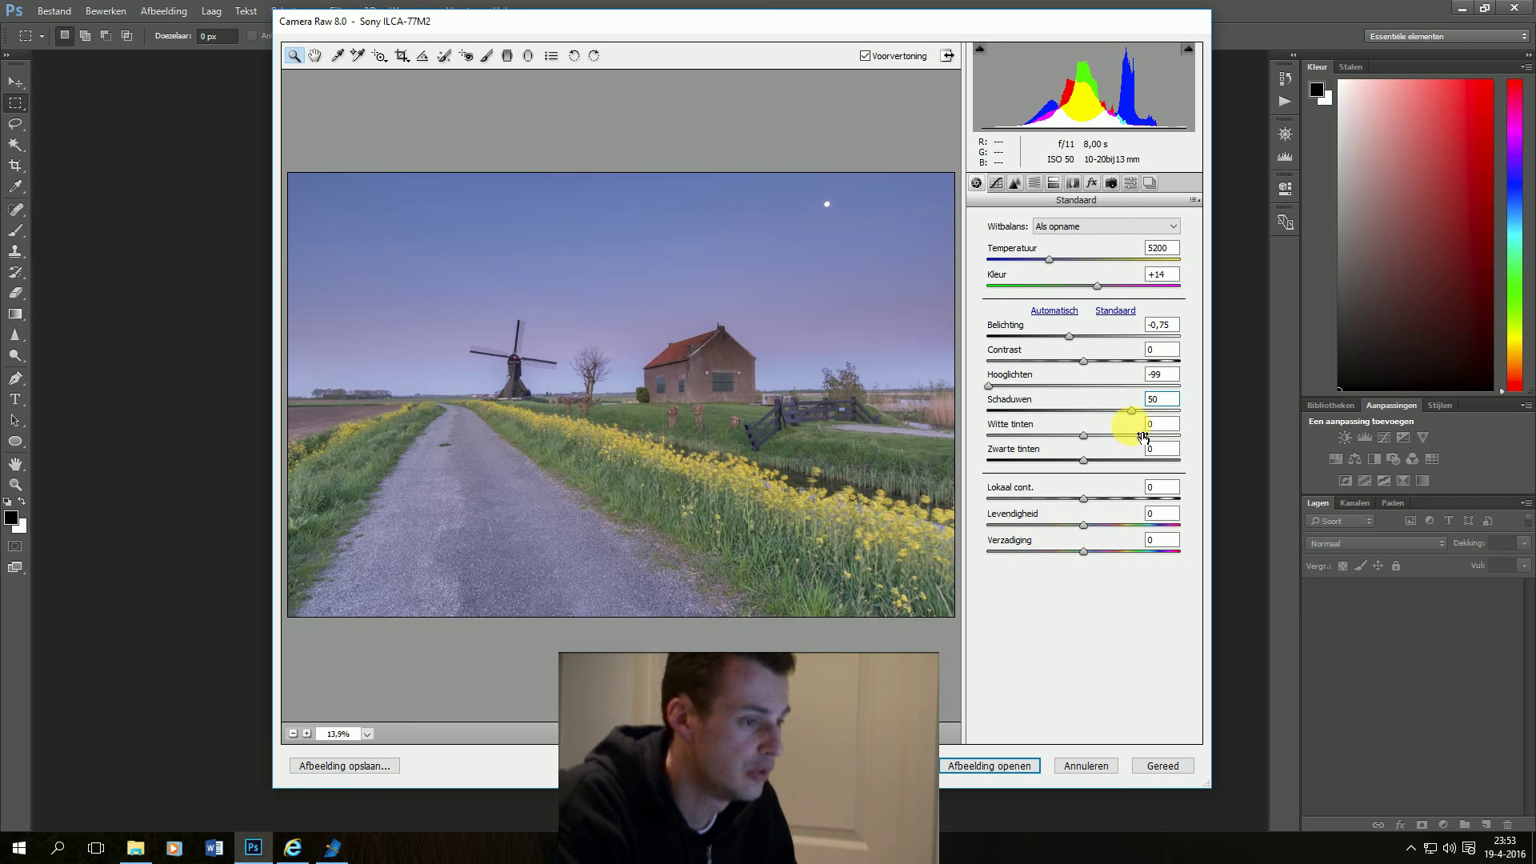
pyautogui.press('alt')
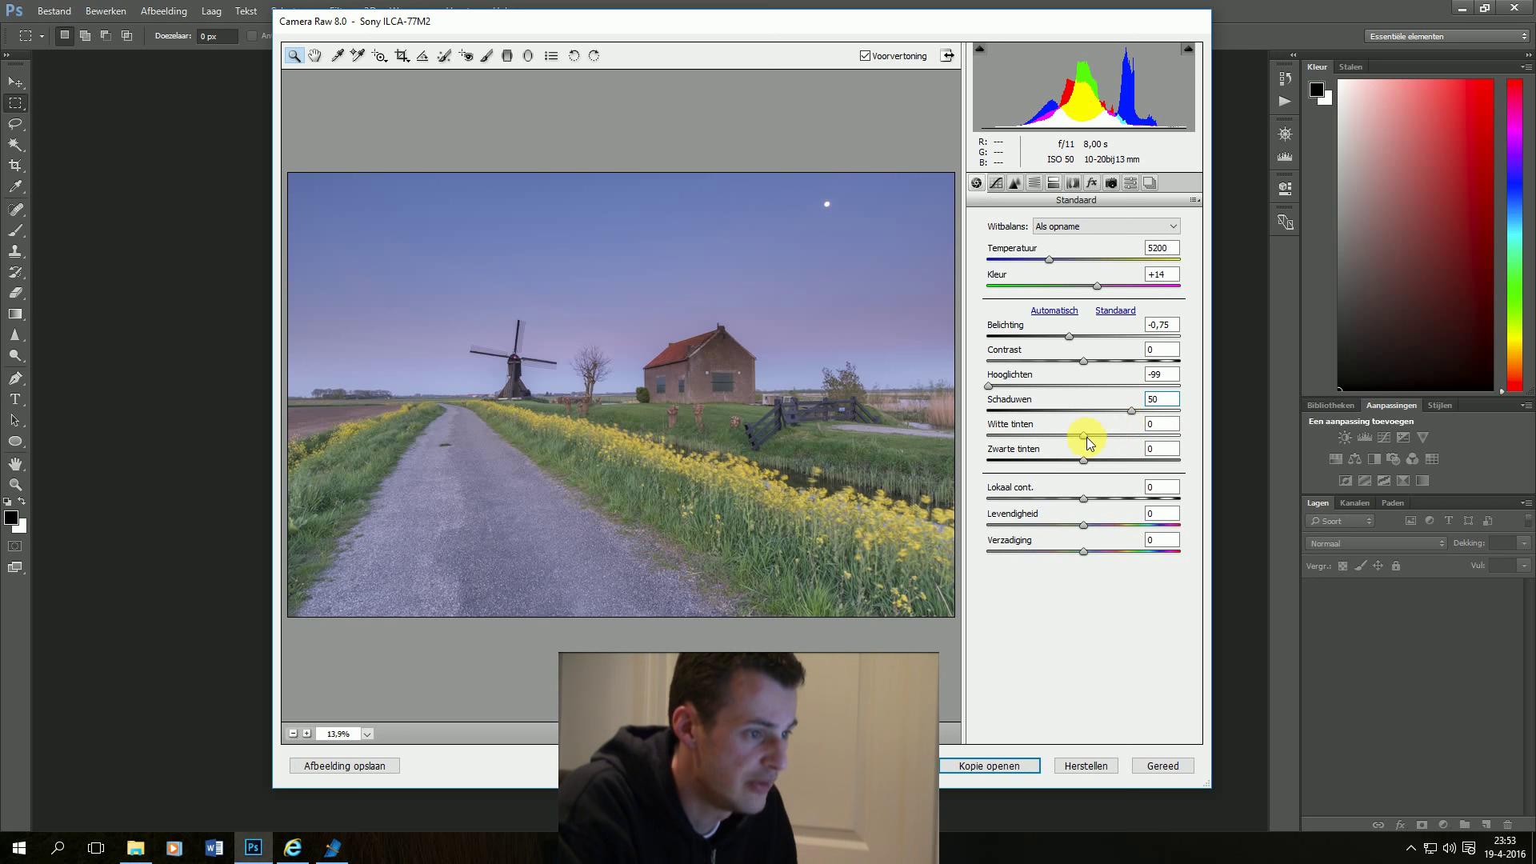
pyautogui.moveTo(1085, 442); pyautogui.dragTo(1120, 444)
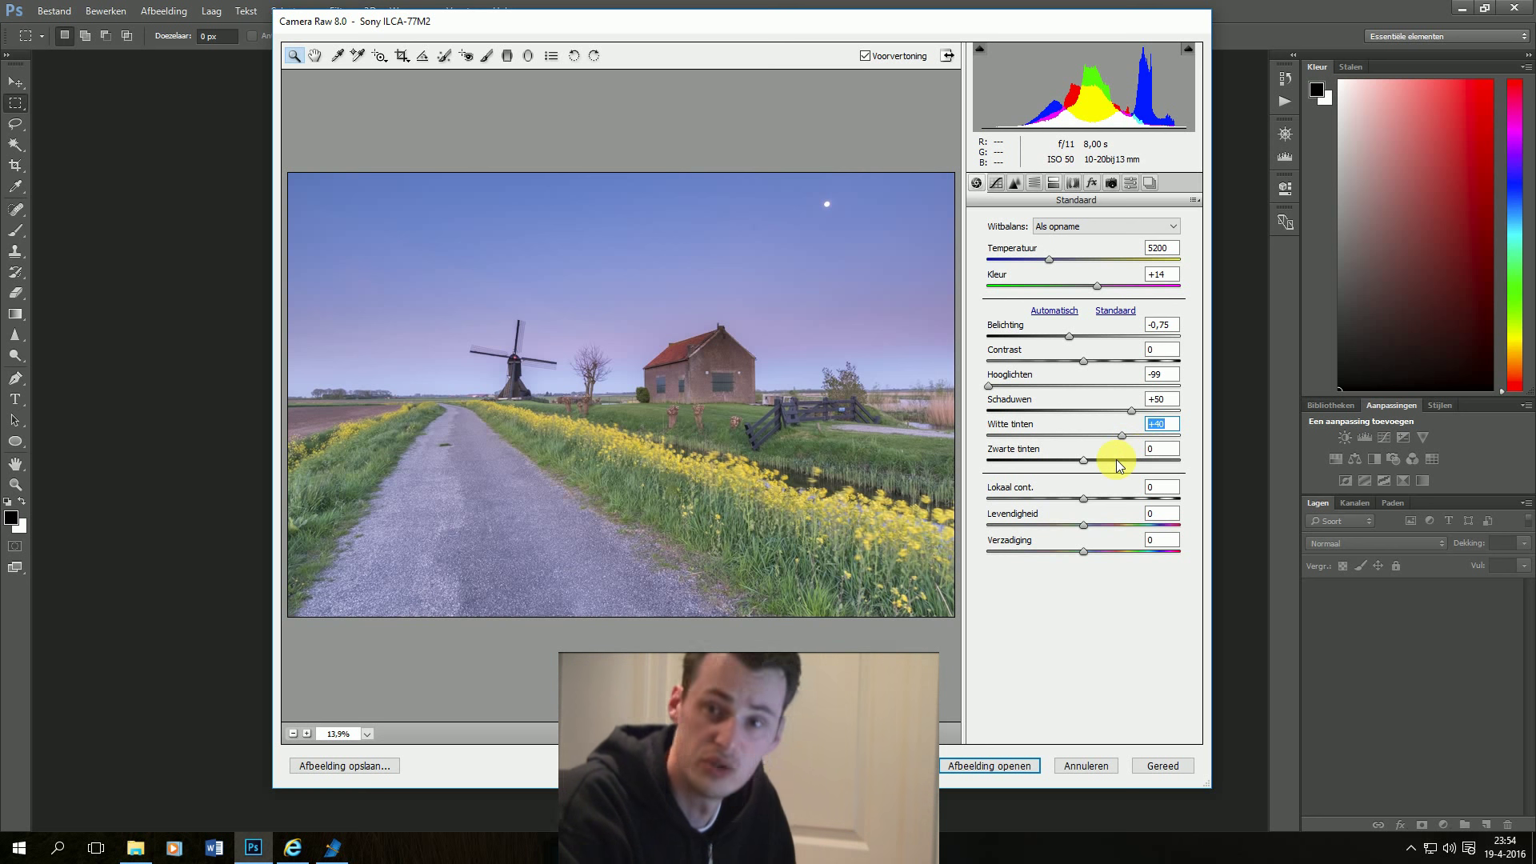
# Lower the blacks (Zwarte tinten) to -14 while checking the clipping preview.
pyautogui.press('alt')
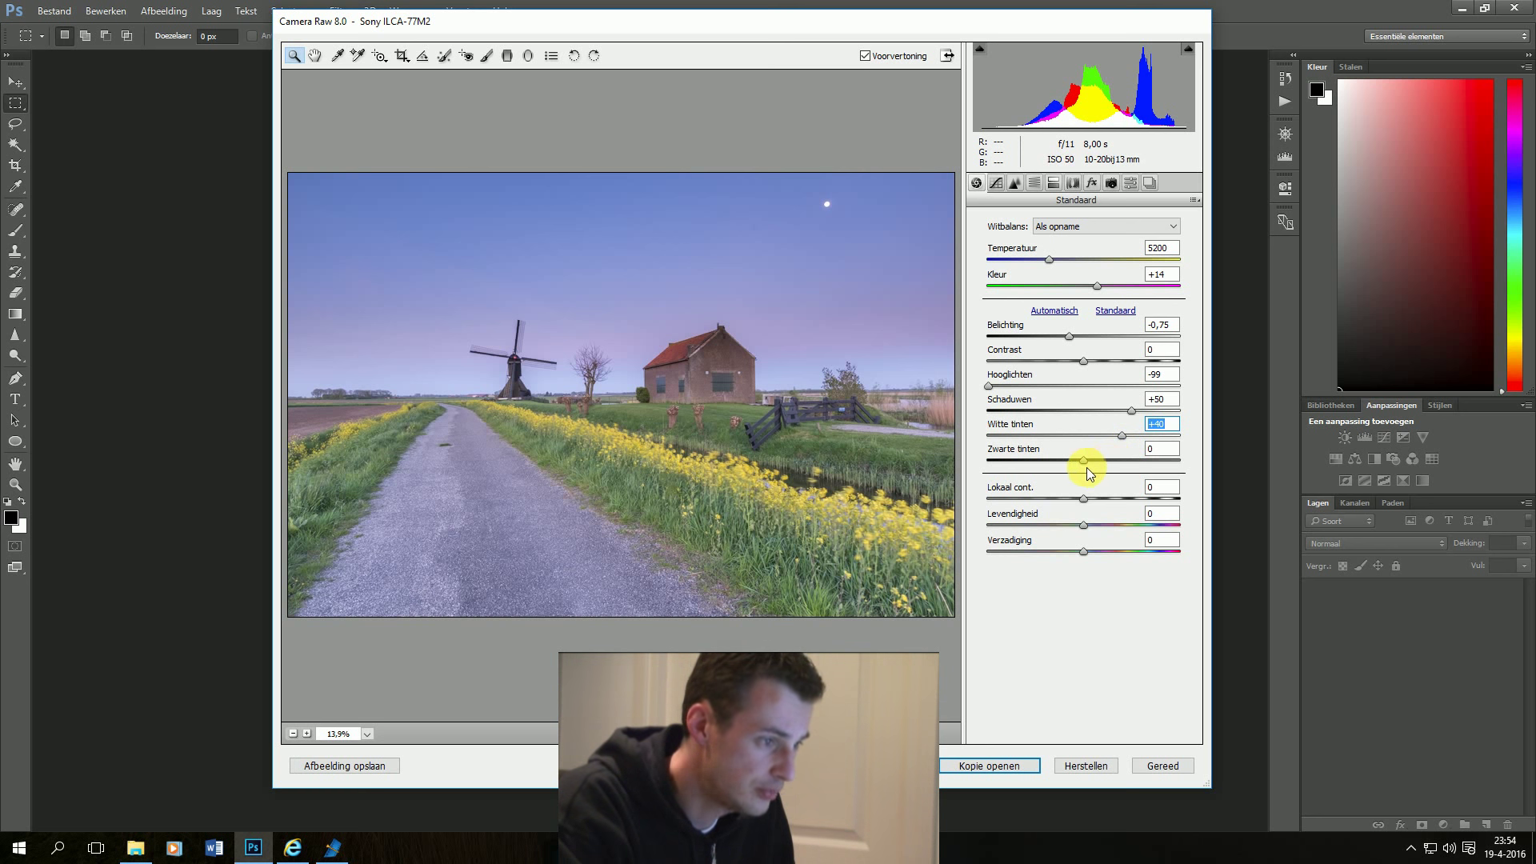
pyautogui.keyDown('alt'); pyautogui.click(1084, 461); pyautogui.keyUp('alt')
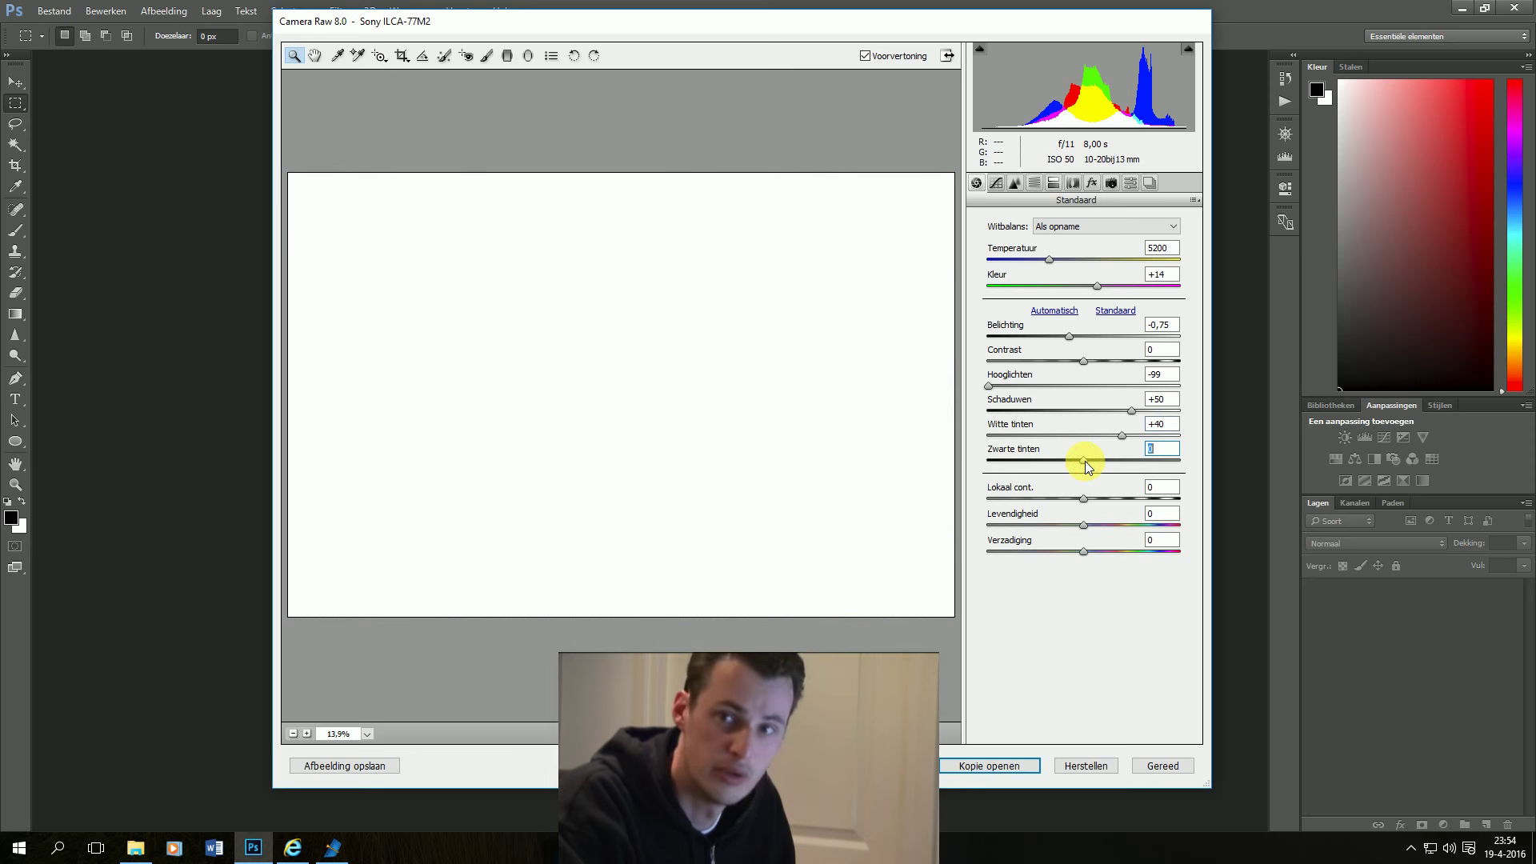
pyautogui.moveTo(1085, 461); pyautogui.dragTo(1068, 463)
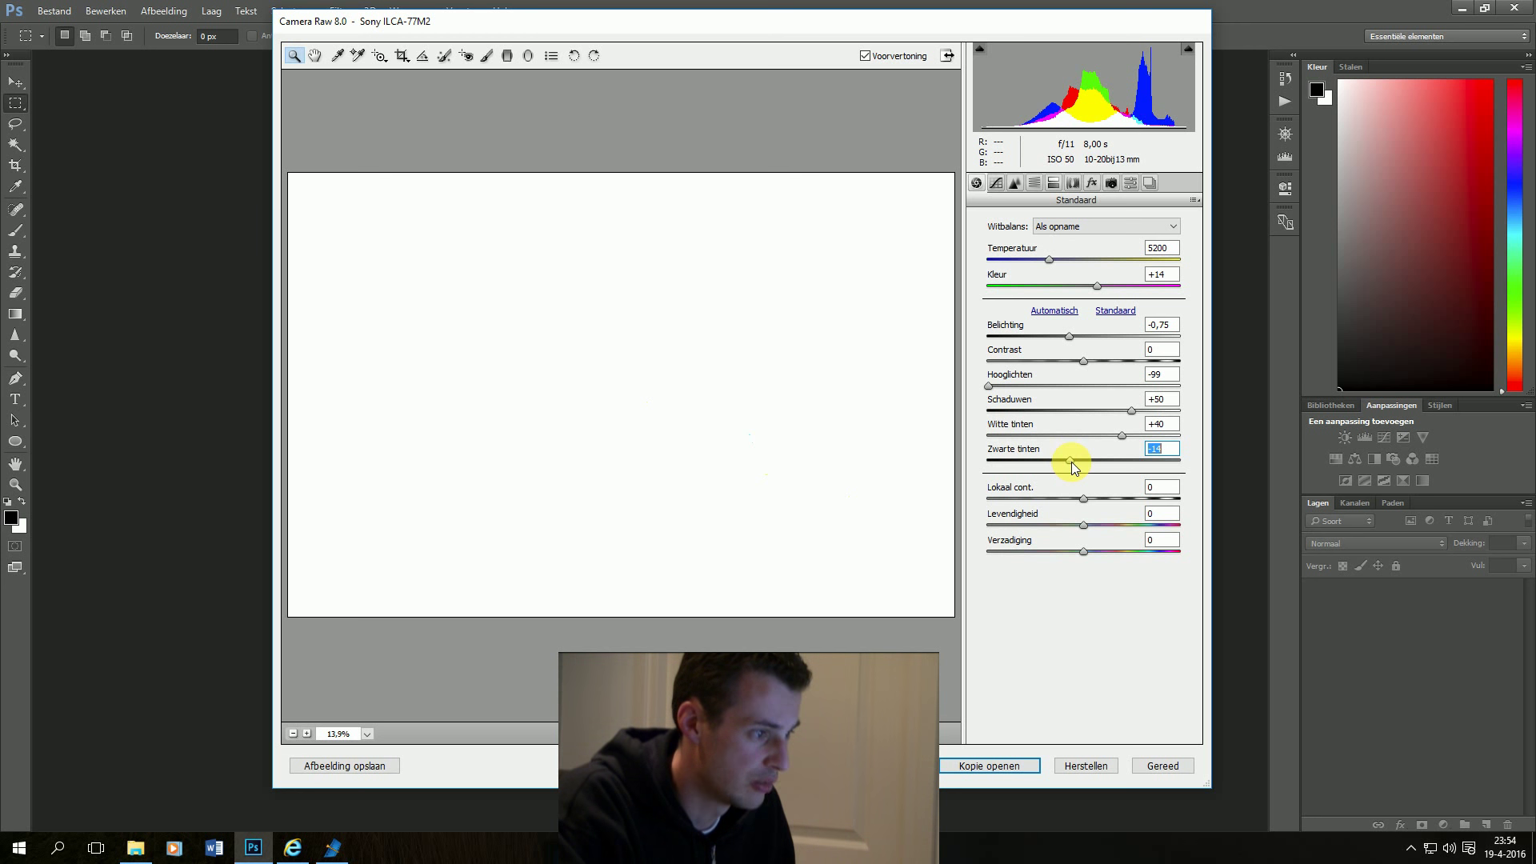
pyautogui.press('alt')
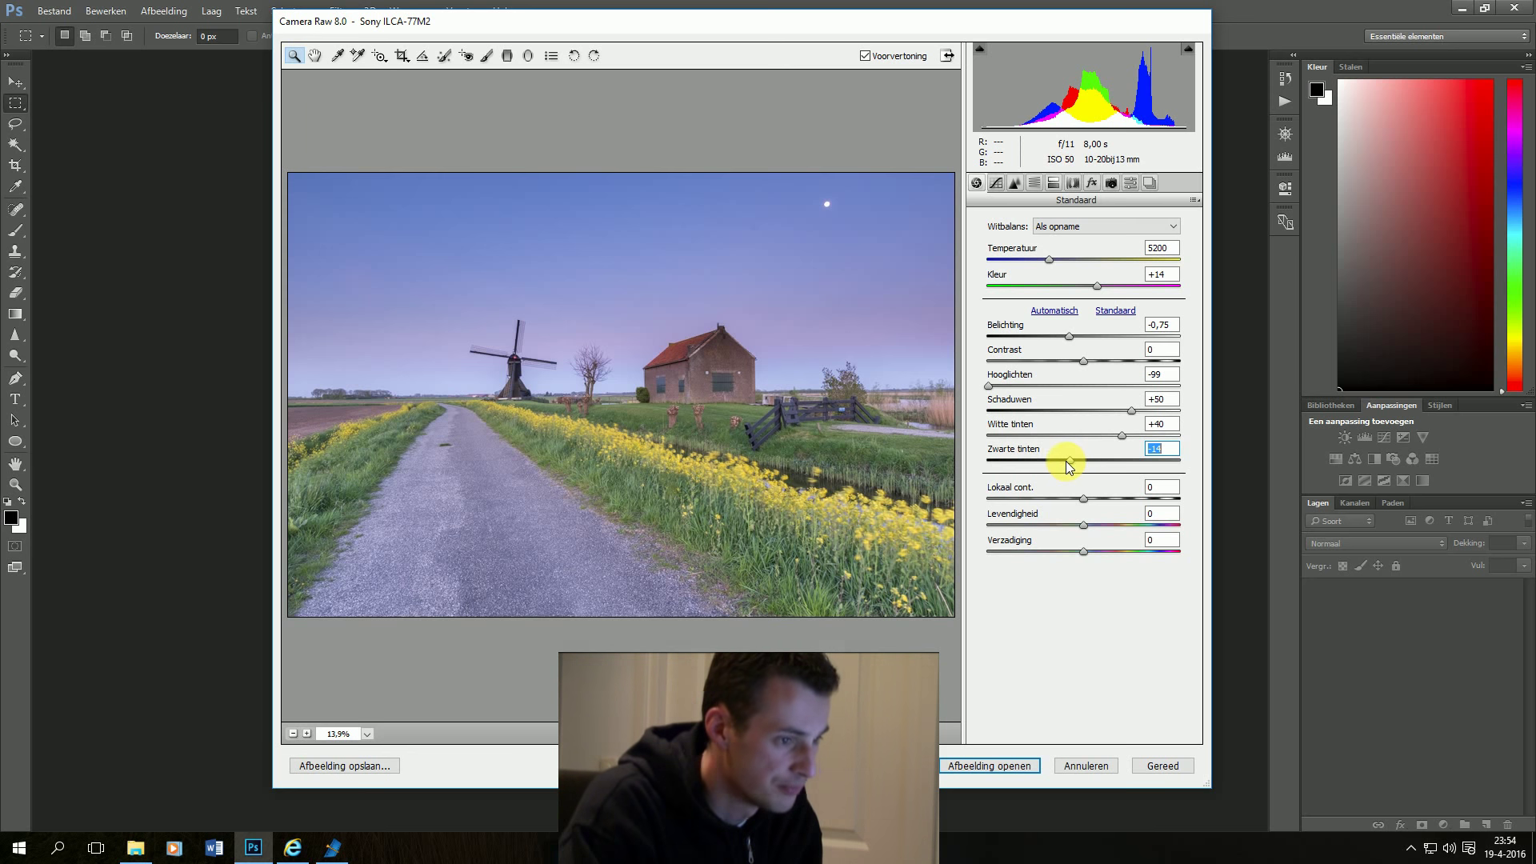
# Set the local contrast (Lokaal cont.) to 30 and the overall Contrast to 30.
pyautogui.click(1155, 486)
pyautogui.write('30')
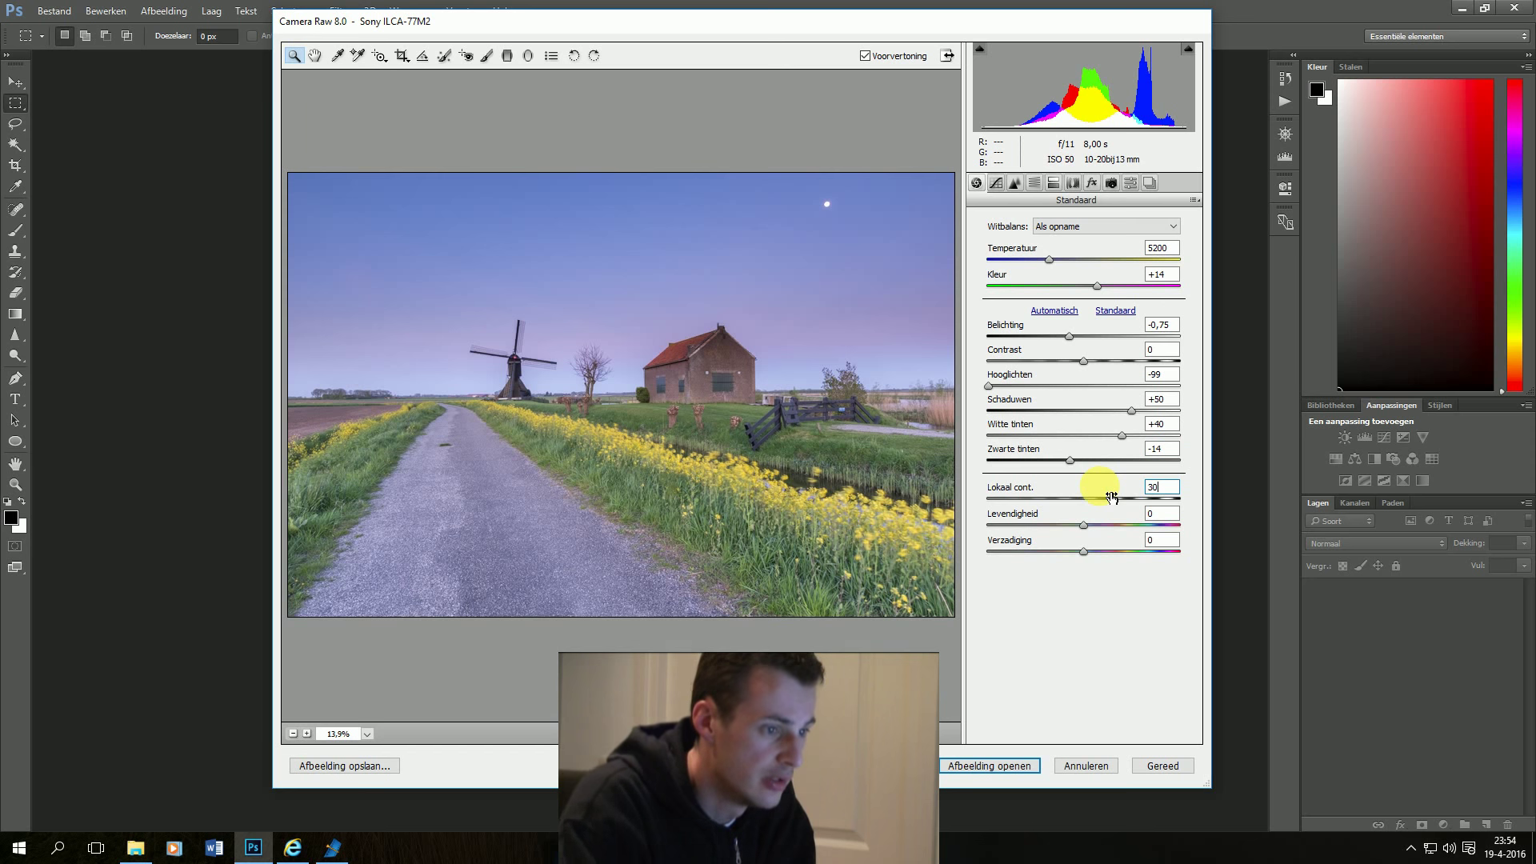
pyautogui.click(1160, 350)
pyautogui.write('30')
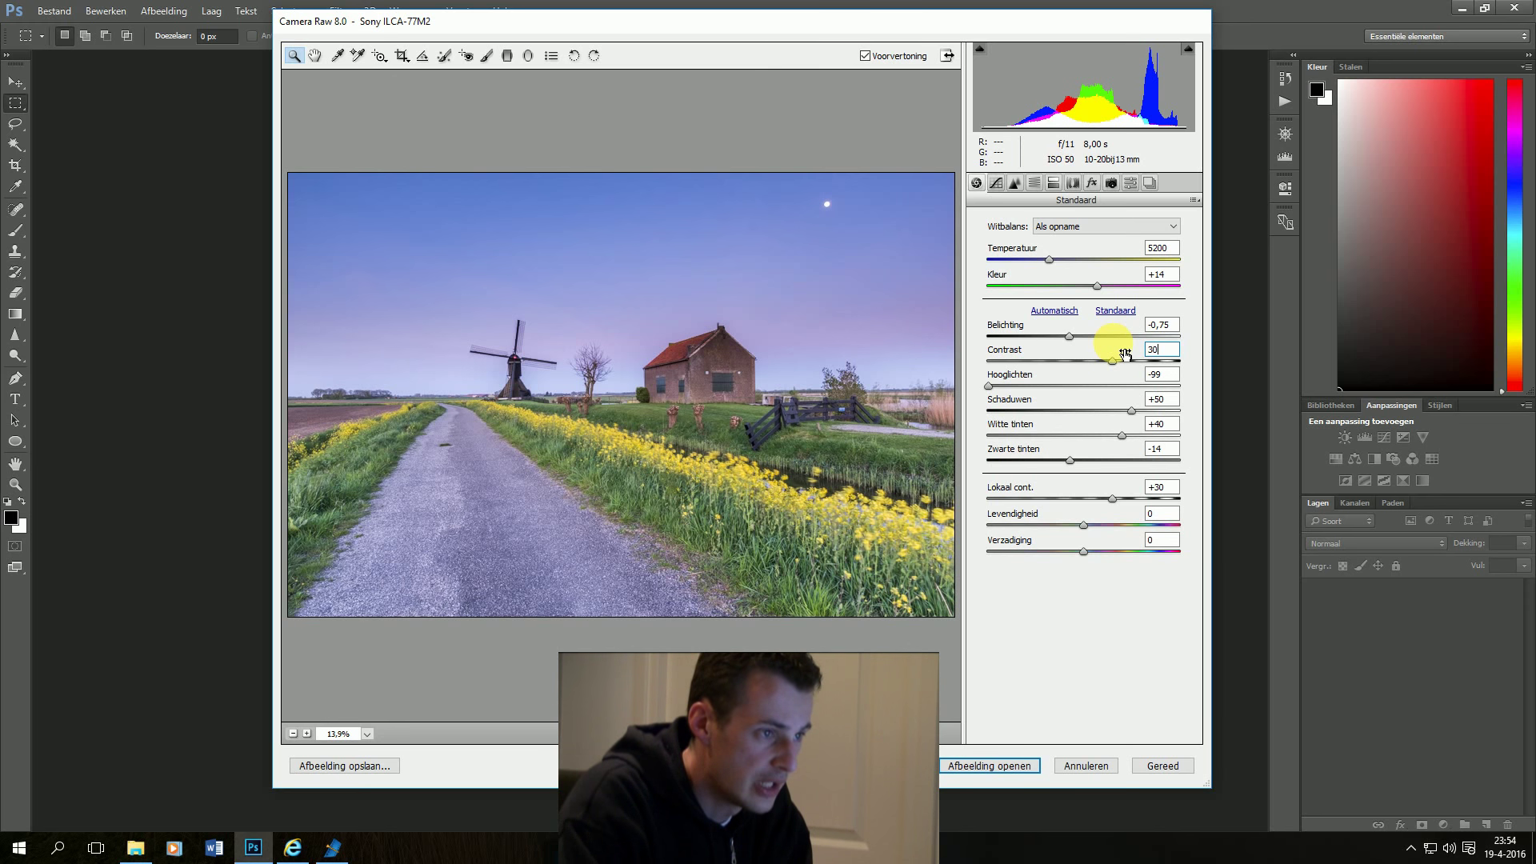
# In the sharpening settings (Verscherpen), set the amount (Hoeveelheid) to 50 and Details to 50.
pyautogui.click(1015, 184)
pyautogui.click(1163, 239)
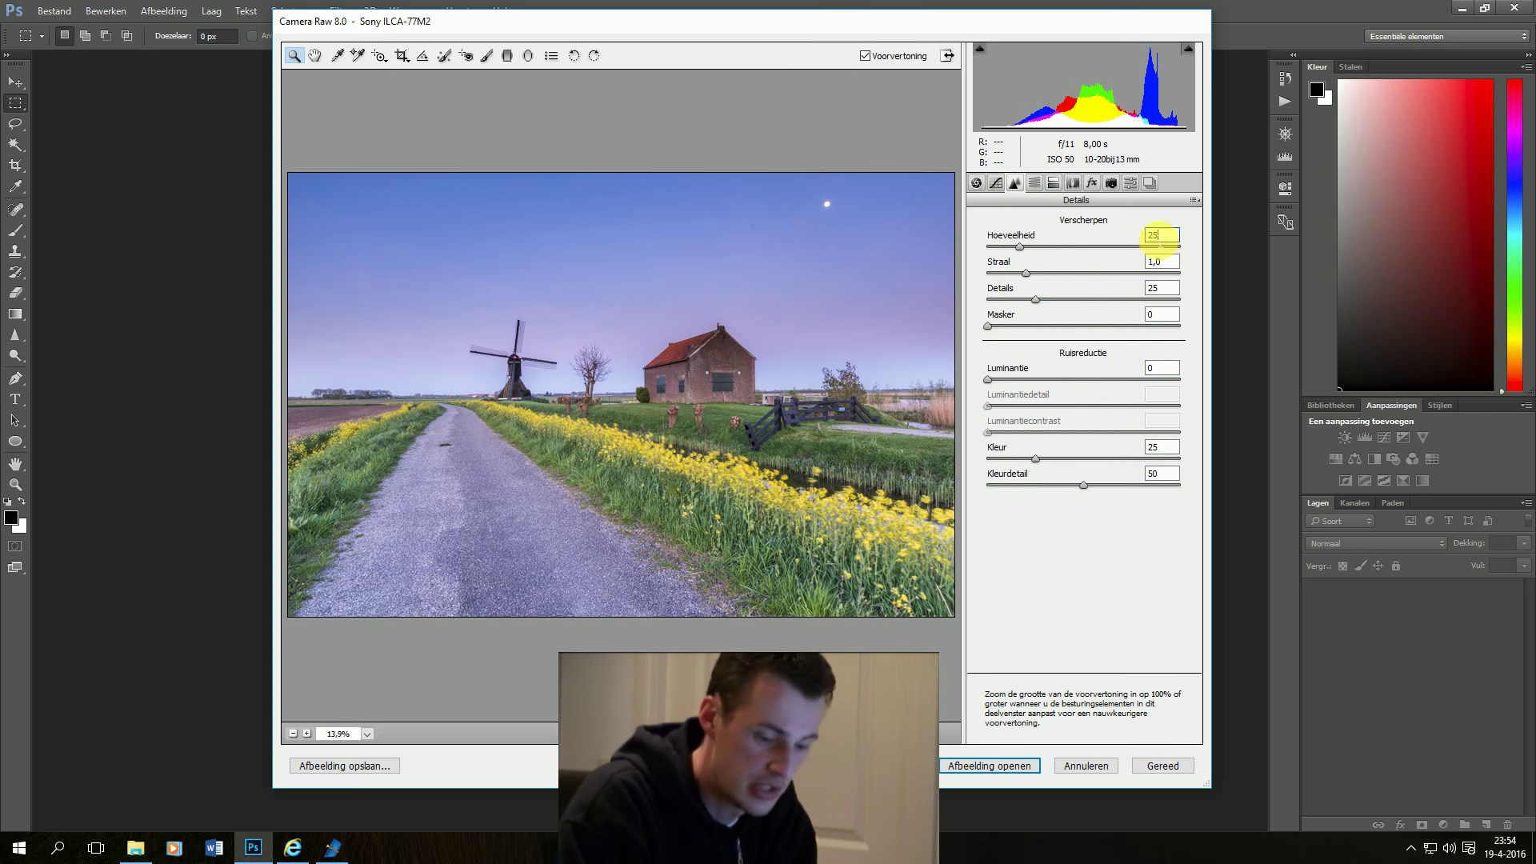
pyautogui.write('50')
pyautogui.click(1145, 291)
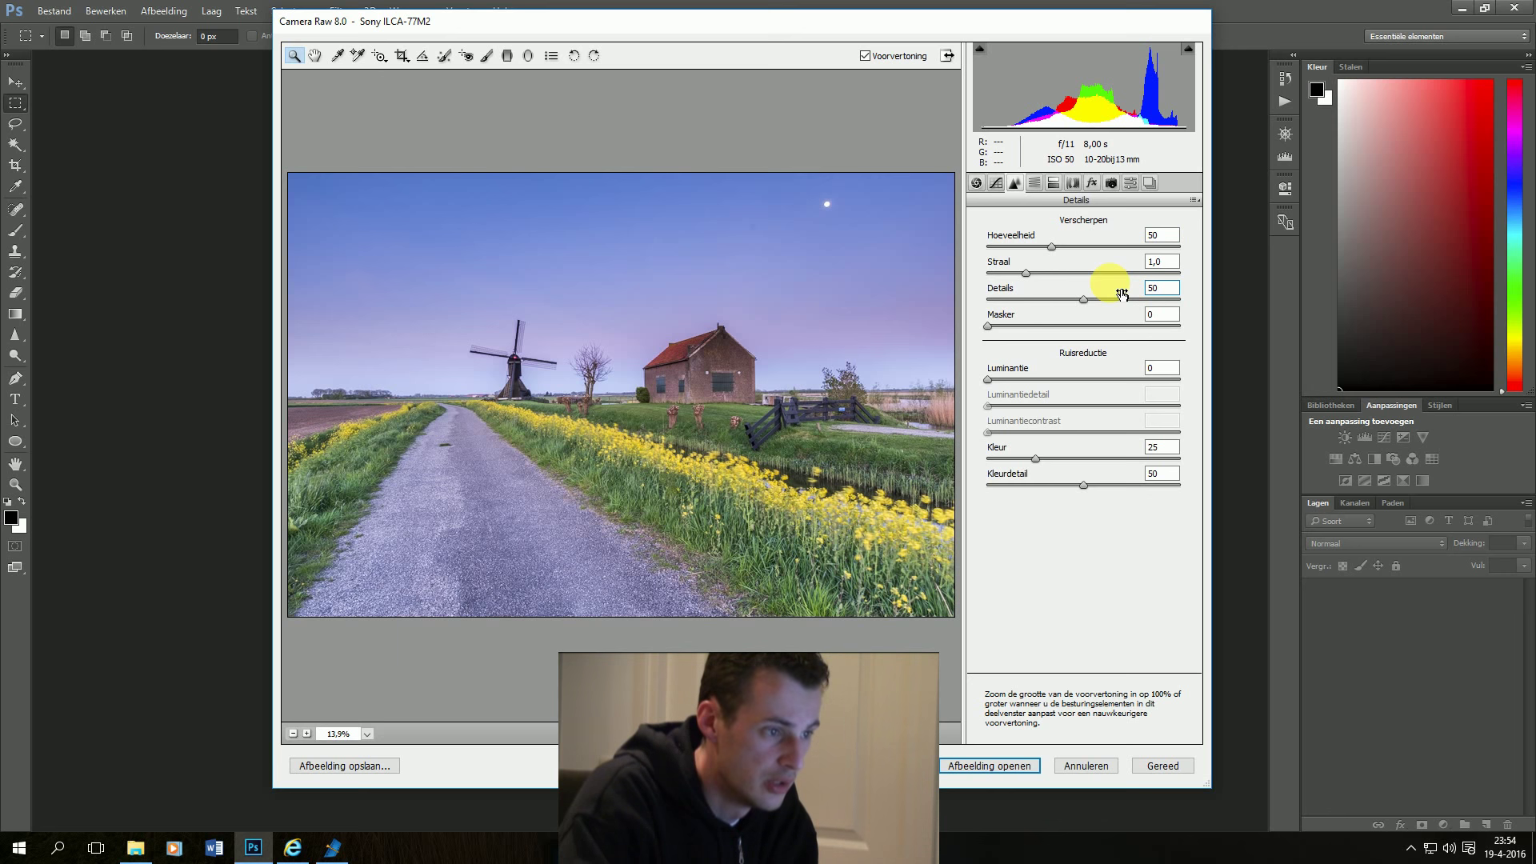
# Set the noise reduction's Luminantie value to 50.
pyautogui.click(1136, 374)
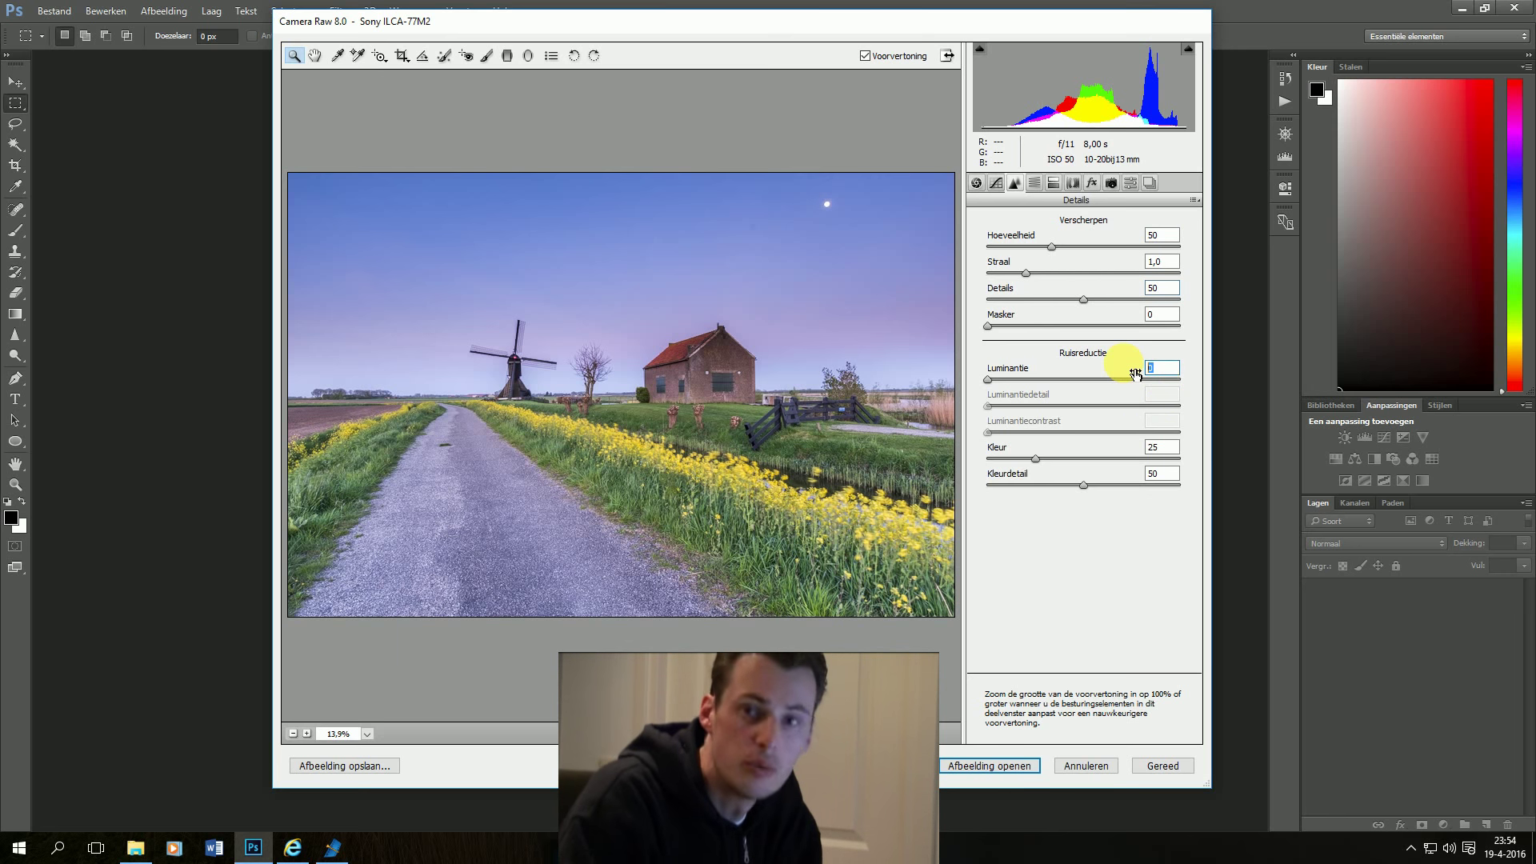
pyautogui.write('50')
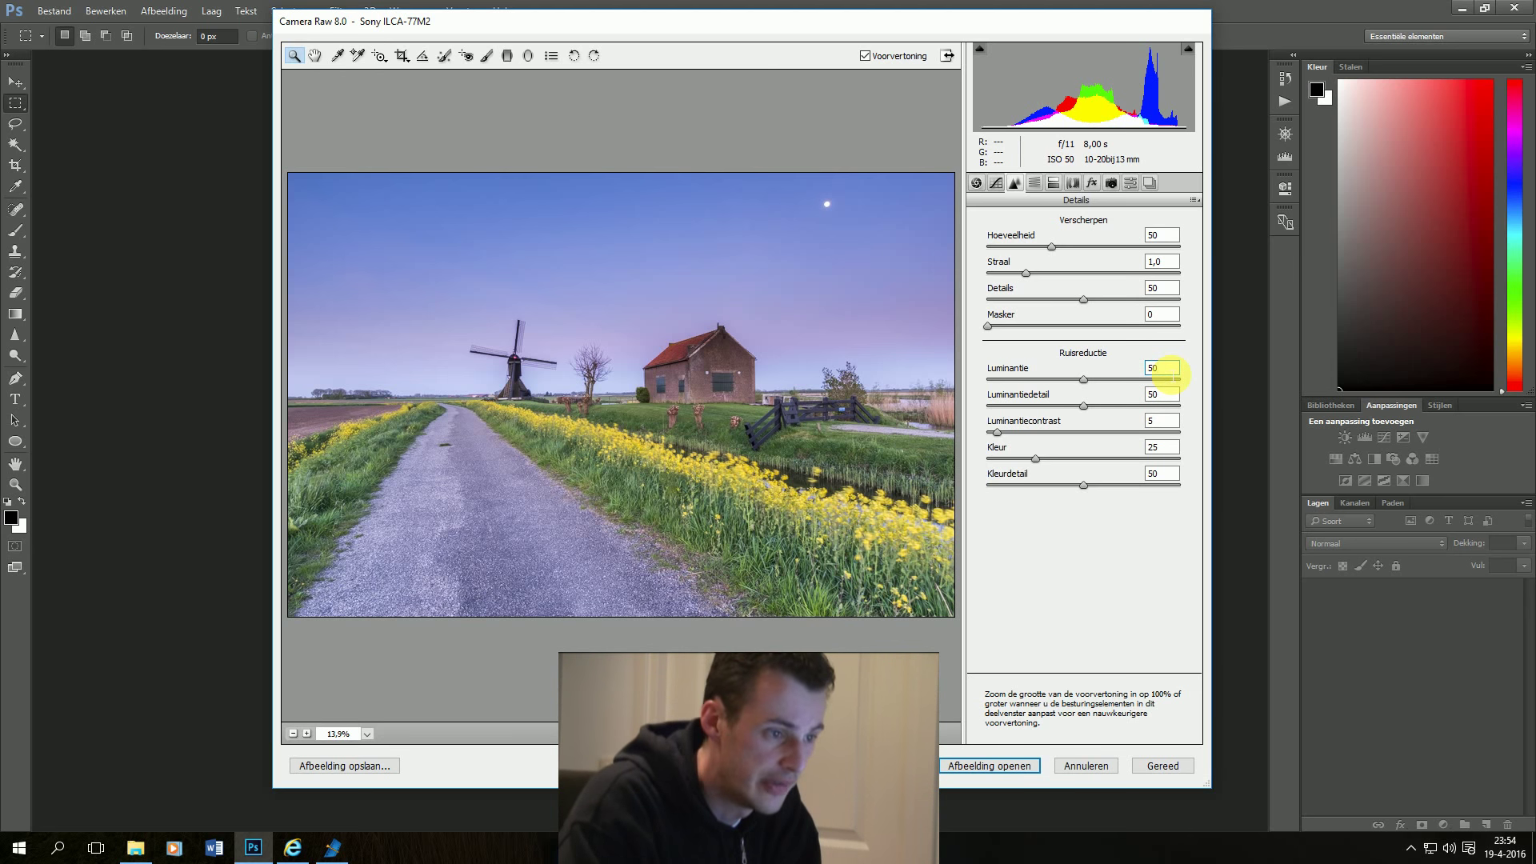
pyautogui.click(1164, 421)
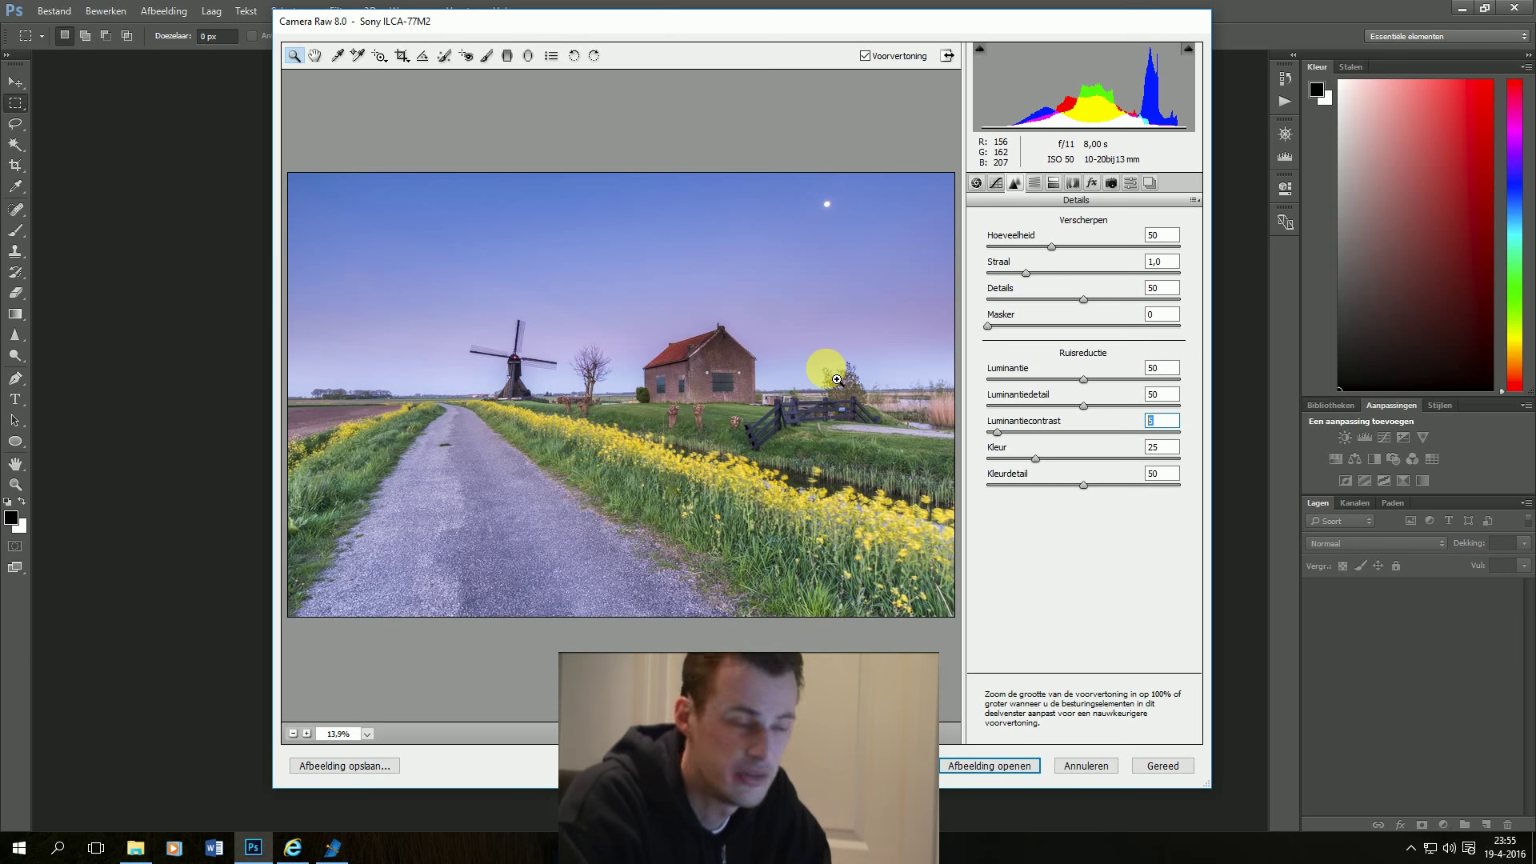
# Try low and high saturation extremes for the reds (Rode tinten) in the HSL adjustments, and reset the value to 0.
pyautogui.click(1034, 184)
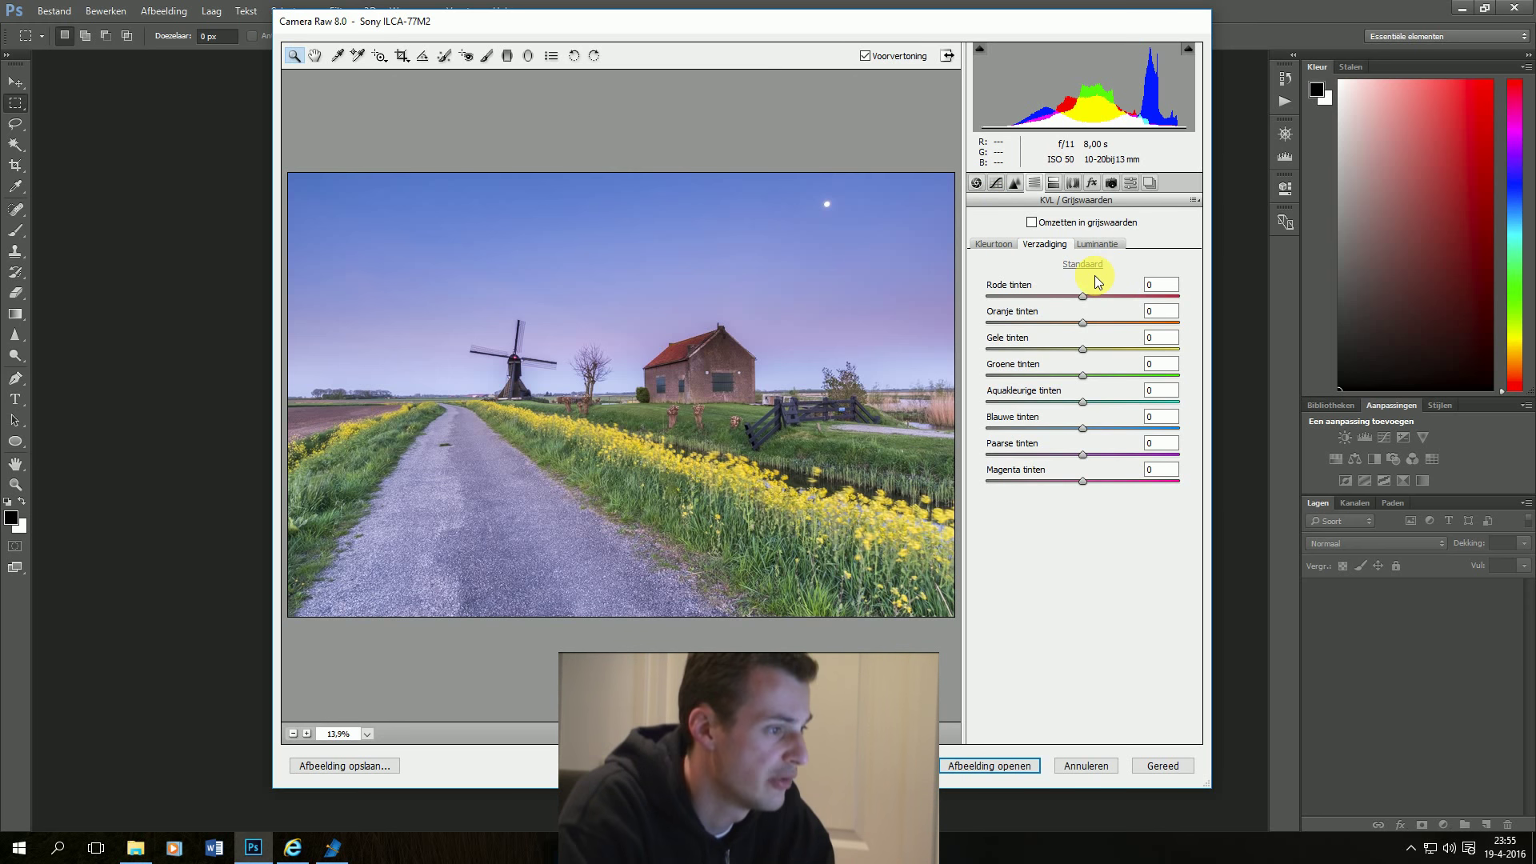
pyautogui.click(1084, 297)
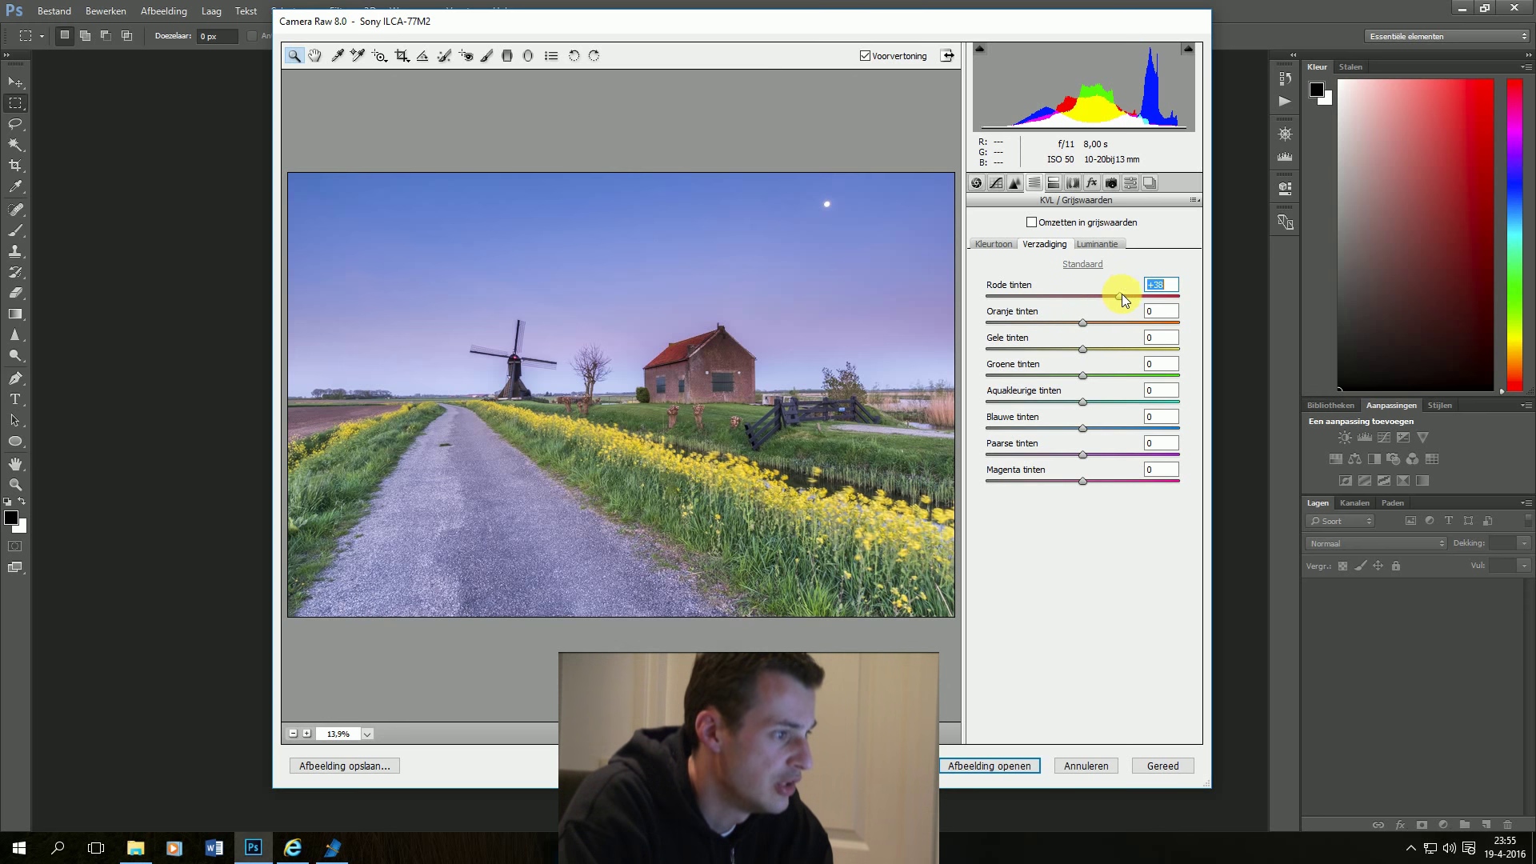
pyautogui.moveTo(1129, 293); pyautogui.dragTo(921, 307)
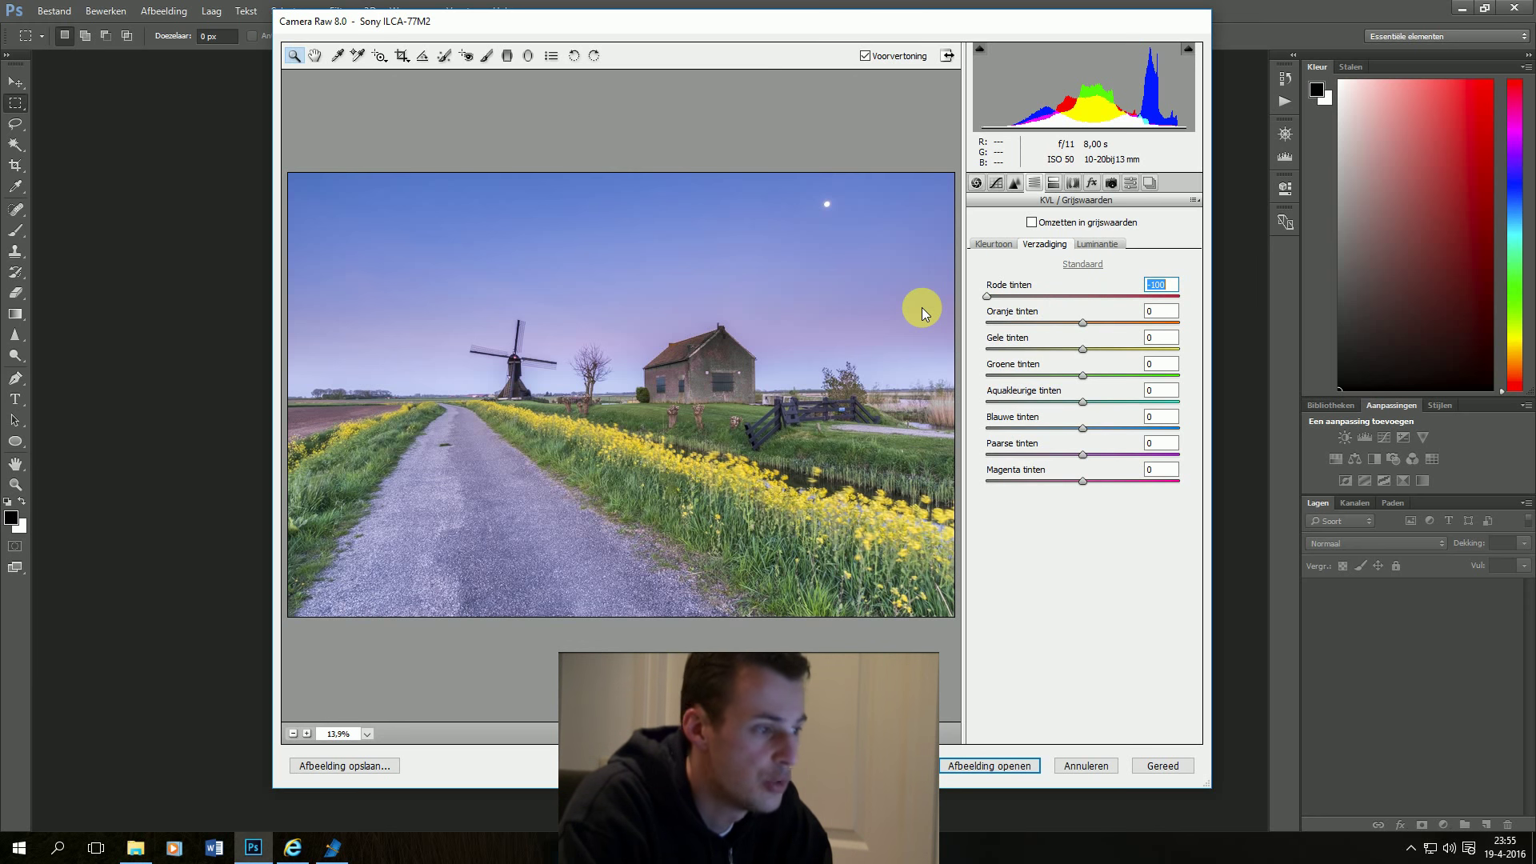
pyautogui.moveTo(923, 308); pyautogui.dragTo(1165, 308)
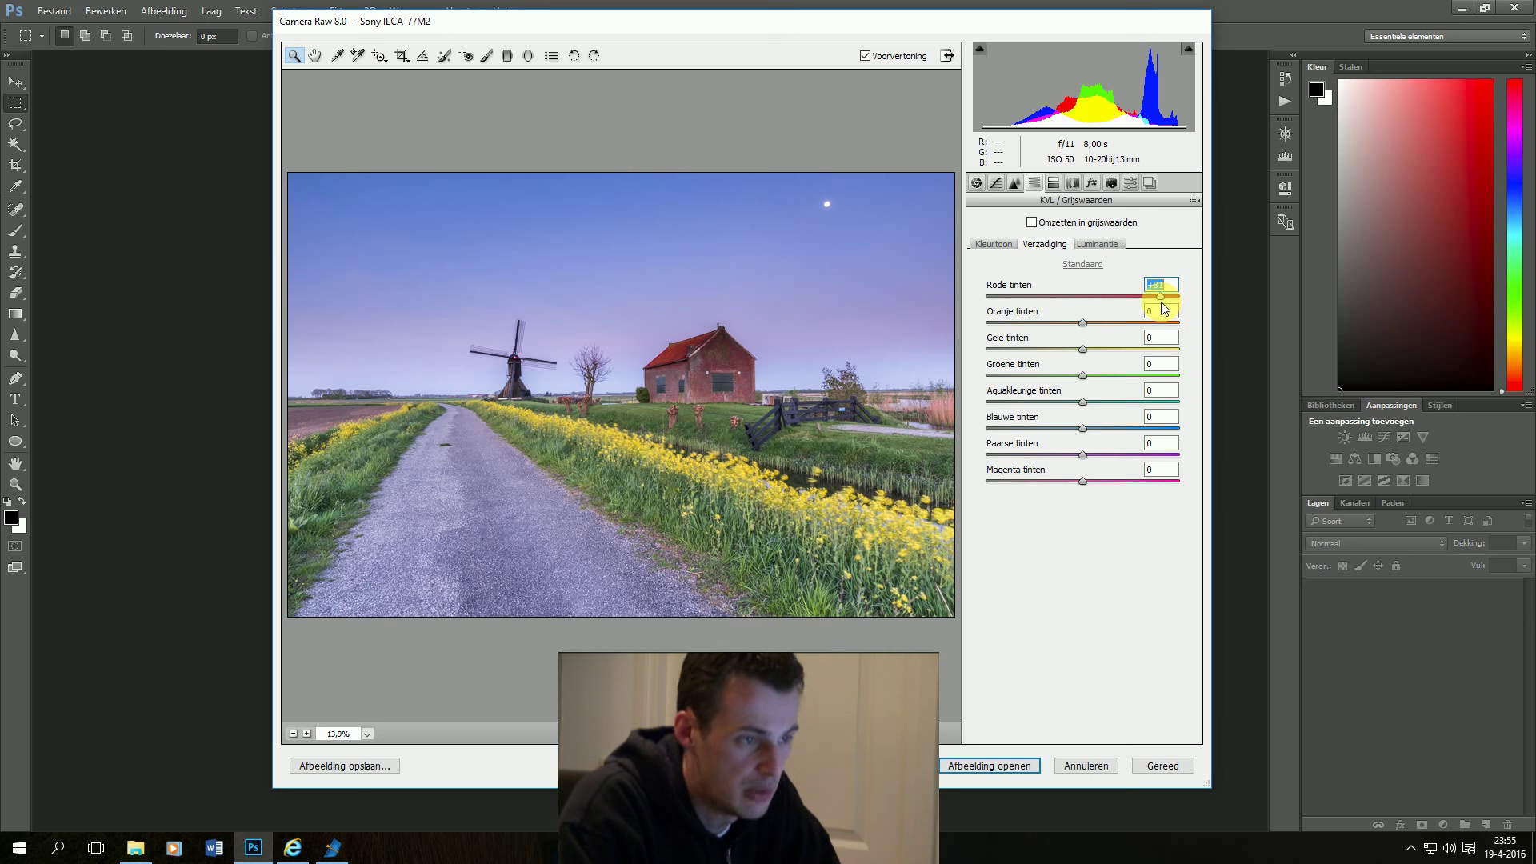
pyautogui.write('0')
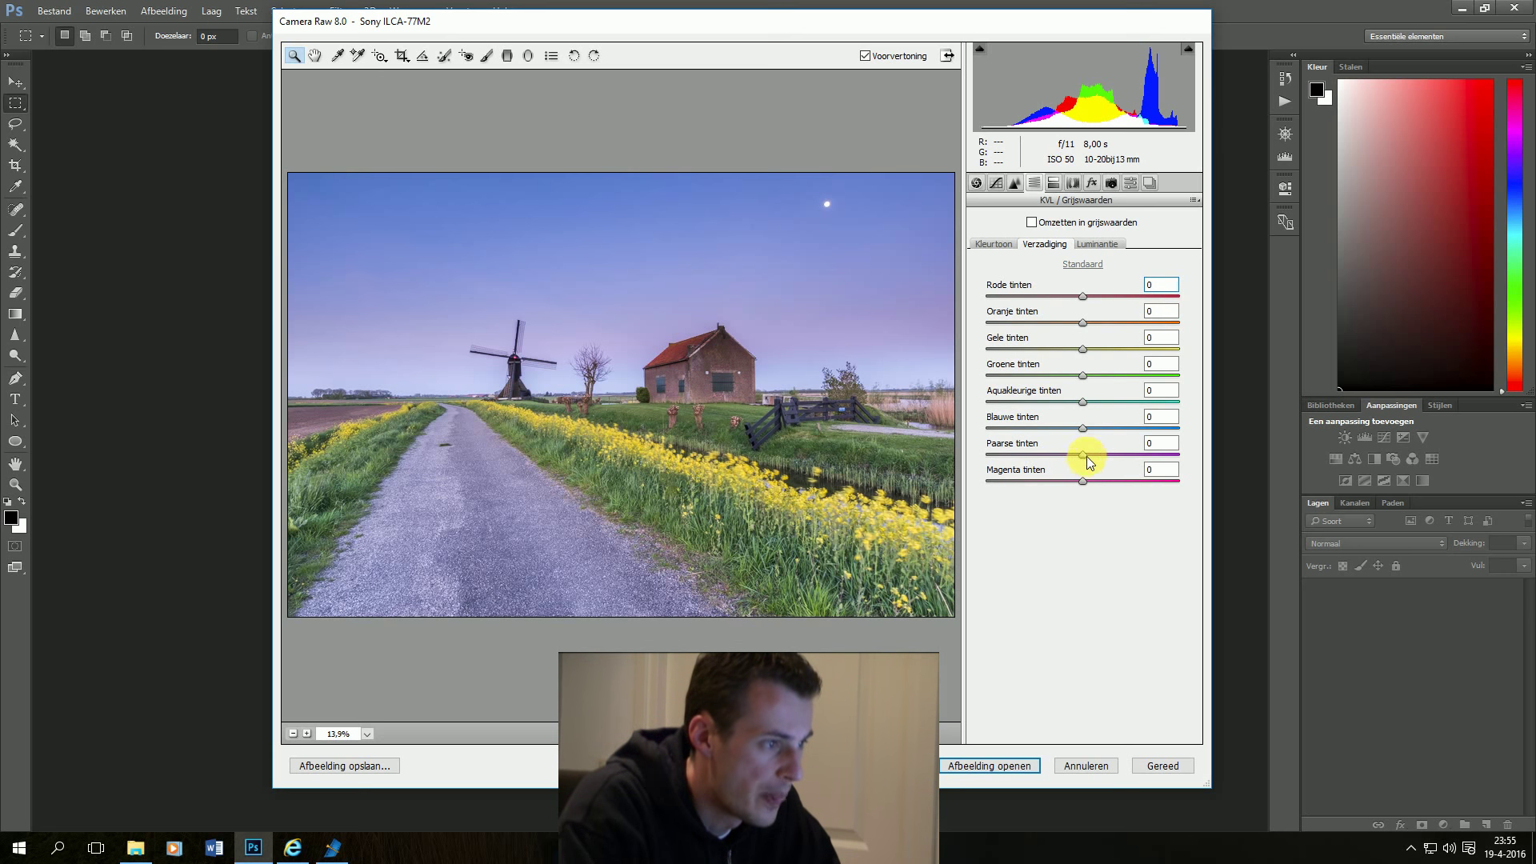
# Set the saturation of the purples (Paarse tinten) to 30 and of the magentas (Magenta tinten) to 20.
pyautogui.moveTo(1082, 453); pyautogui.dragTo(1111, 470)
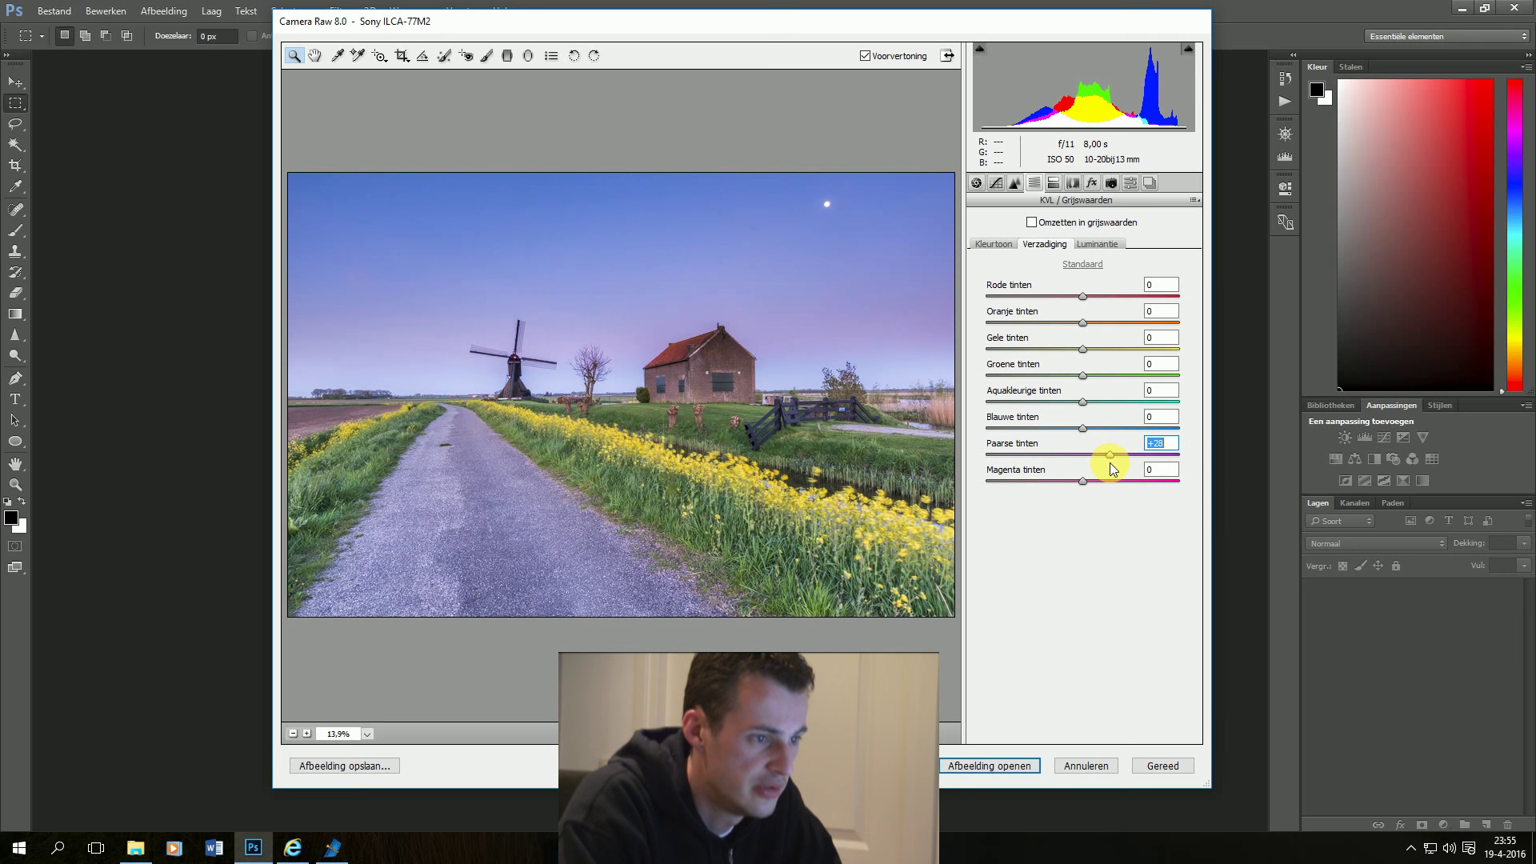
pyautogui.write('30')
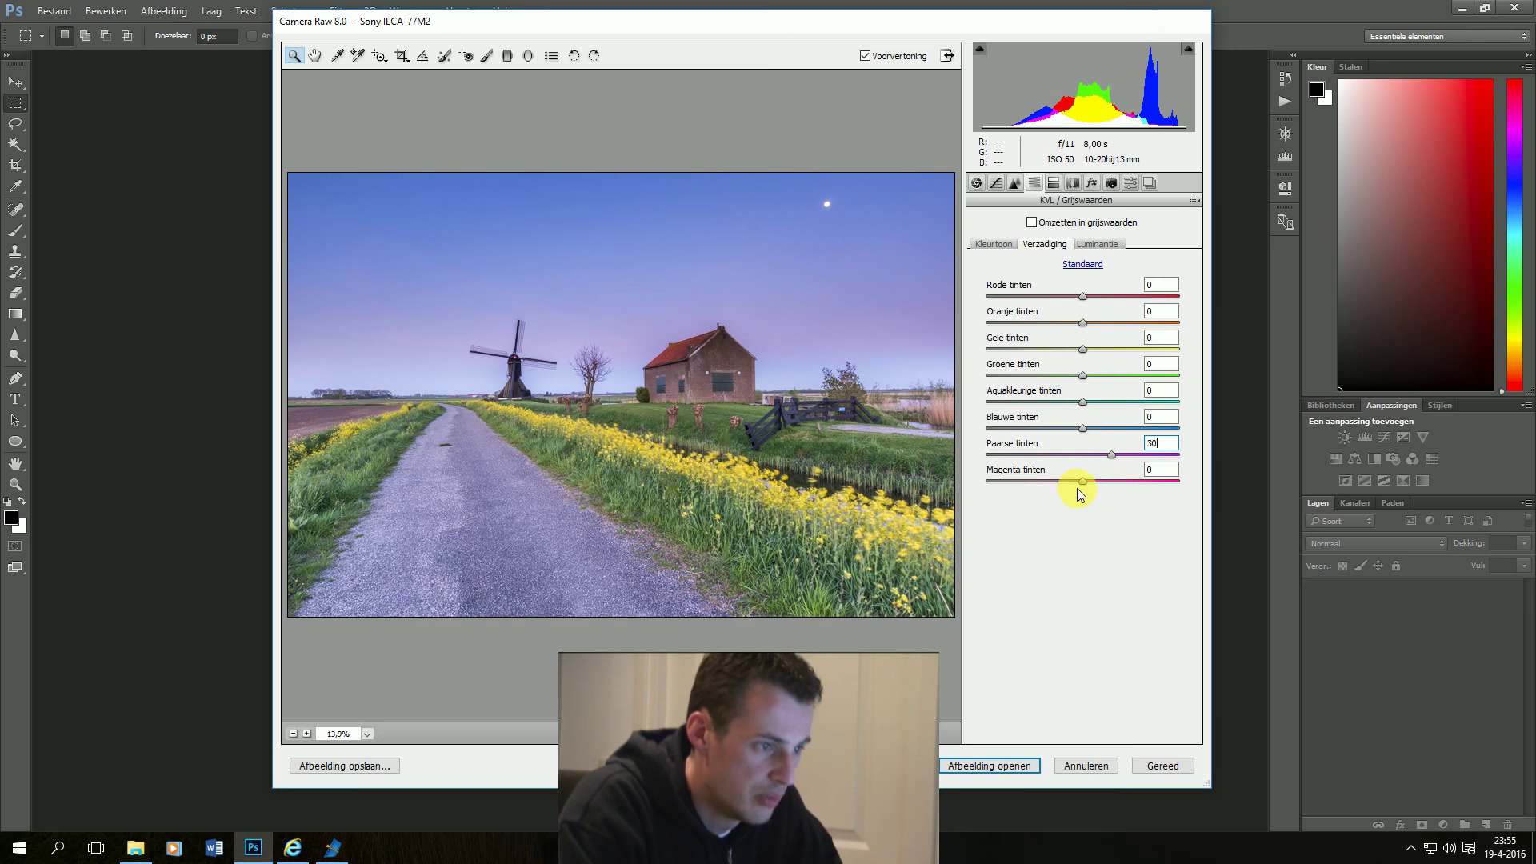
pyautogui.moveTo(1085, 486); pyautogui.dragTo(1166, 478)
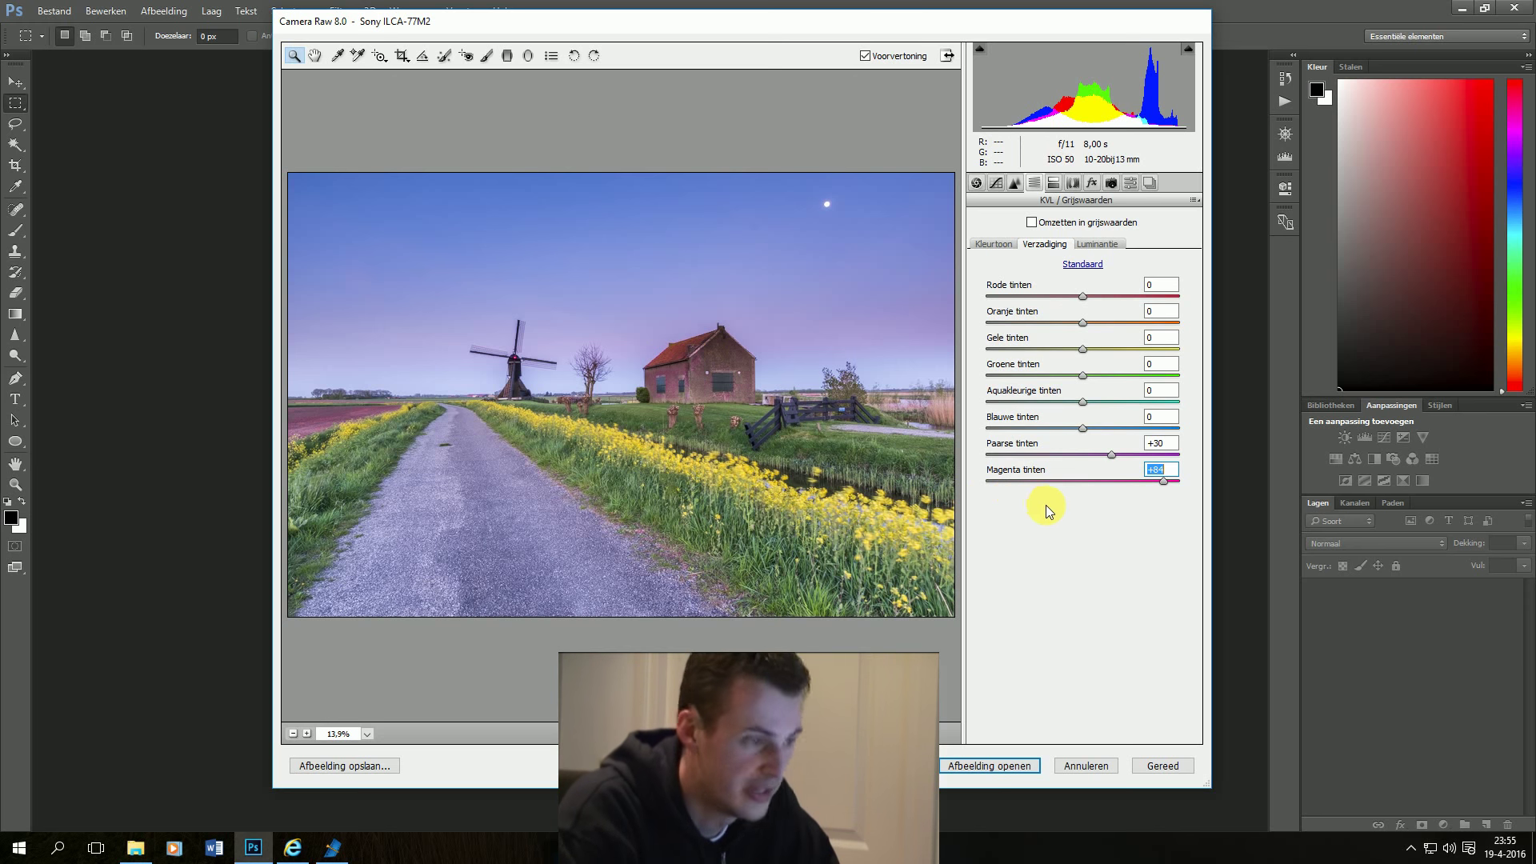
pyautogui.write('0')
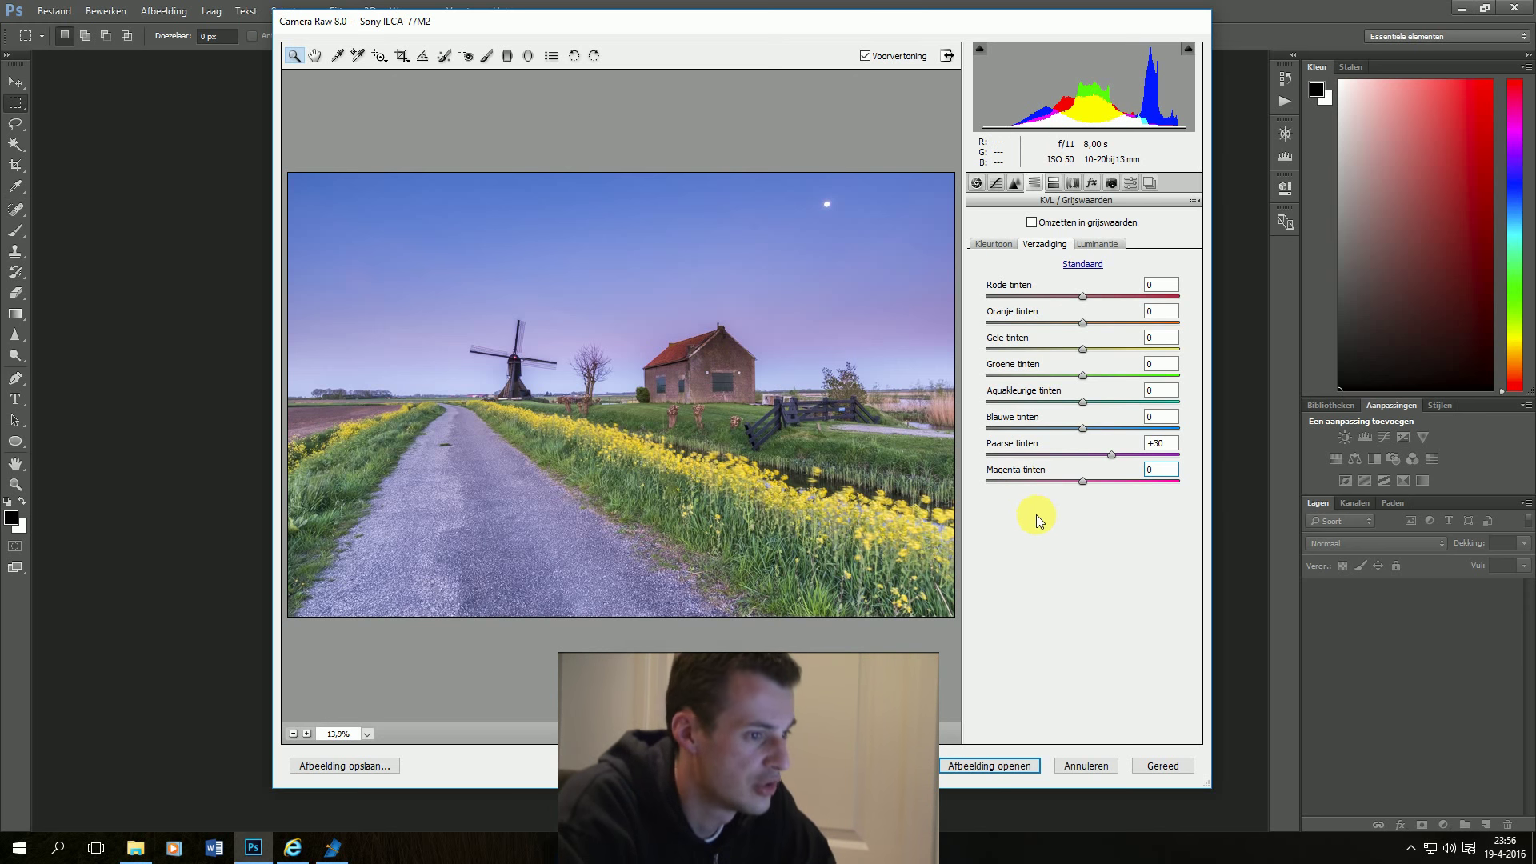
pyautogui.click(1160, 469)
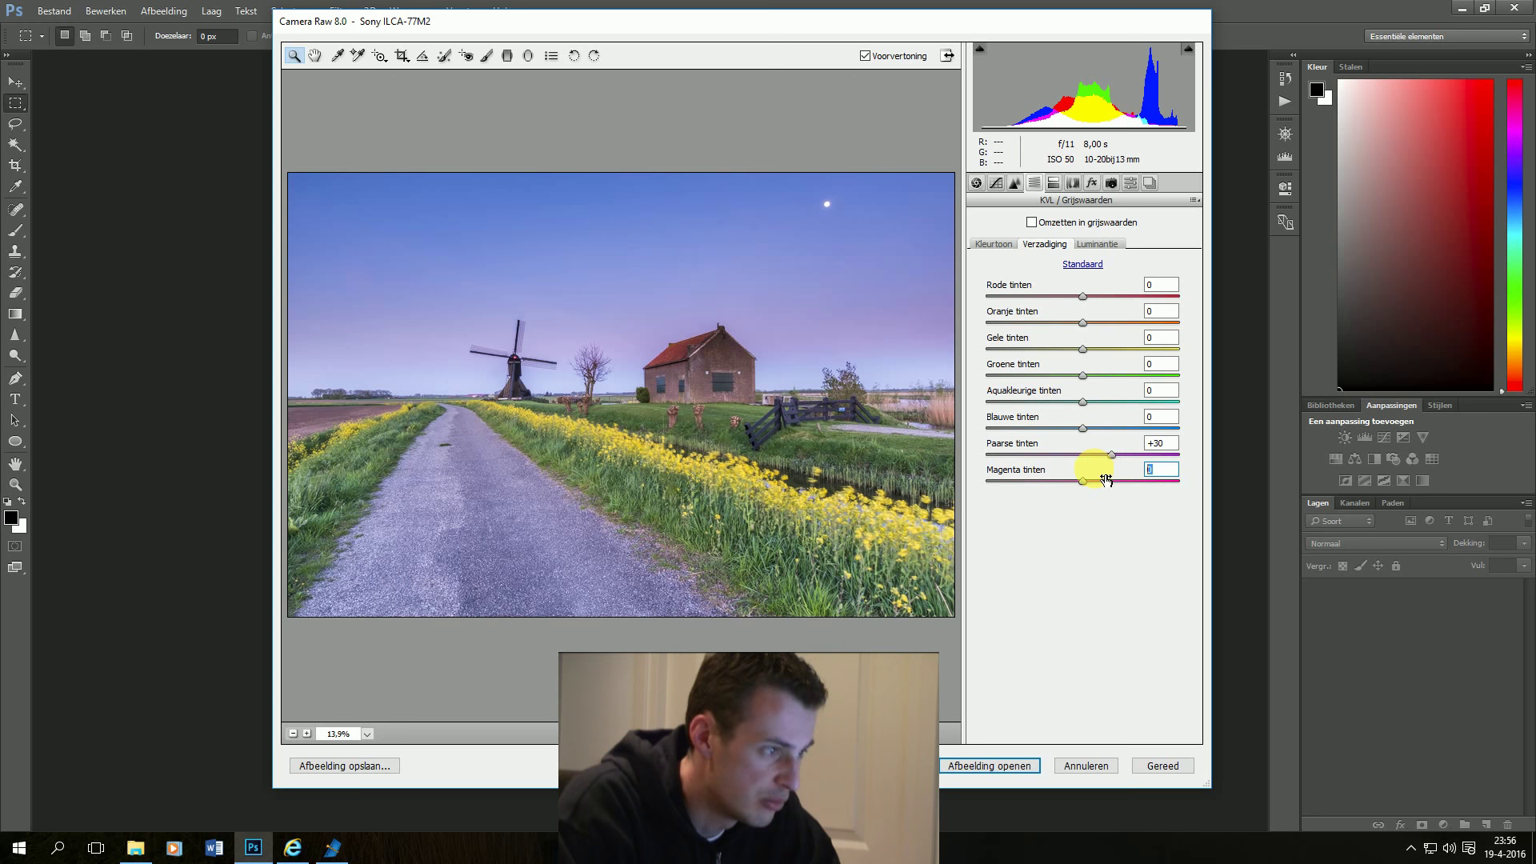
pyautogui.write('20')
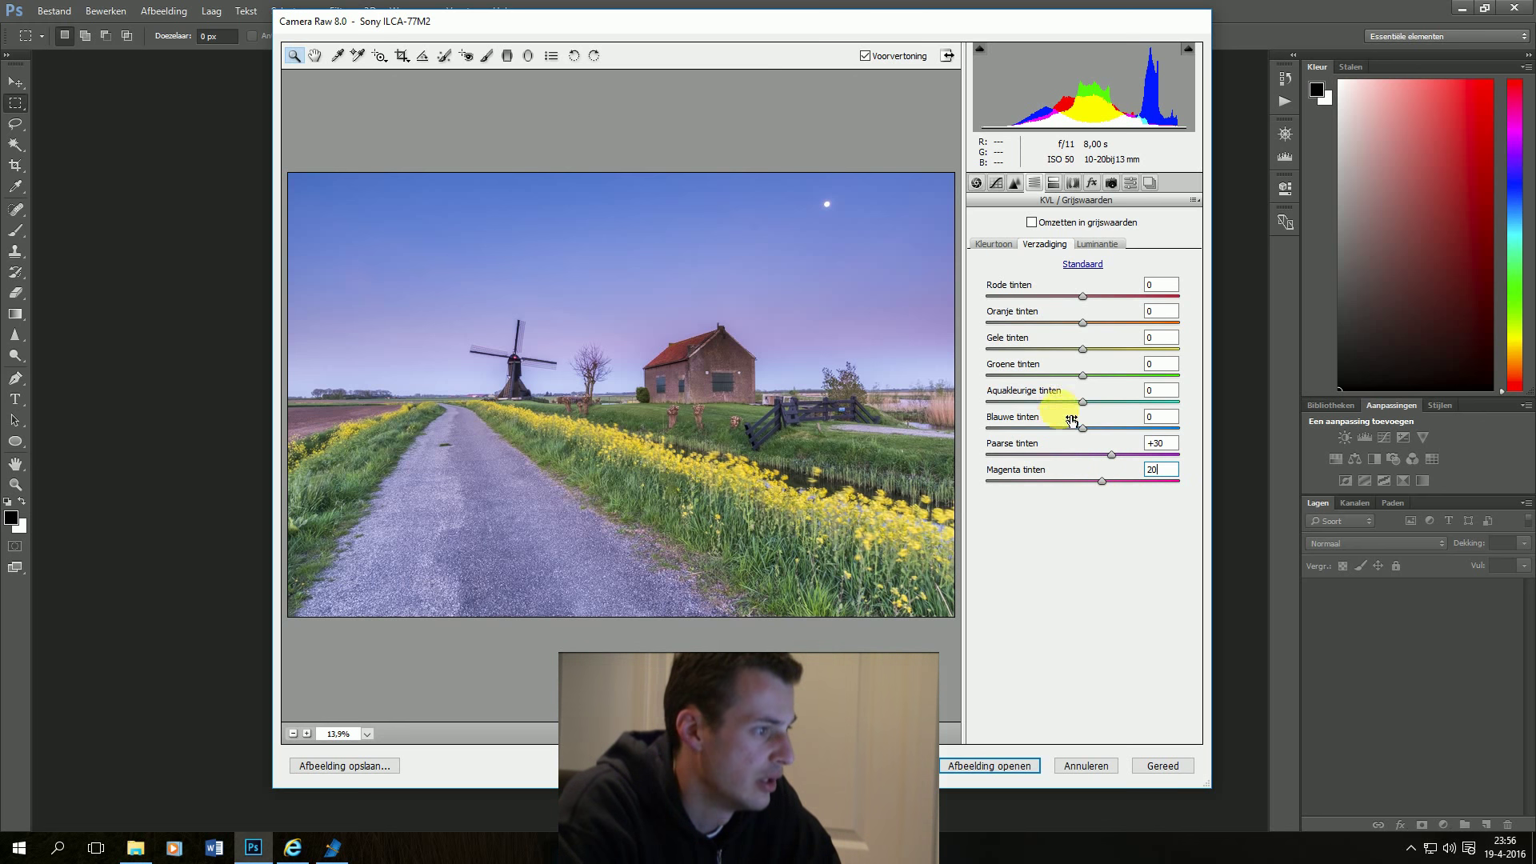
# Slightly lower the saturation of the yellows (Gele tinten) and open the developed photo as a smart object.
pyautogui.click(1083, 351)
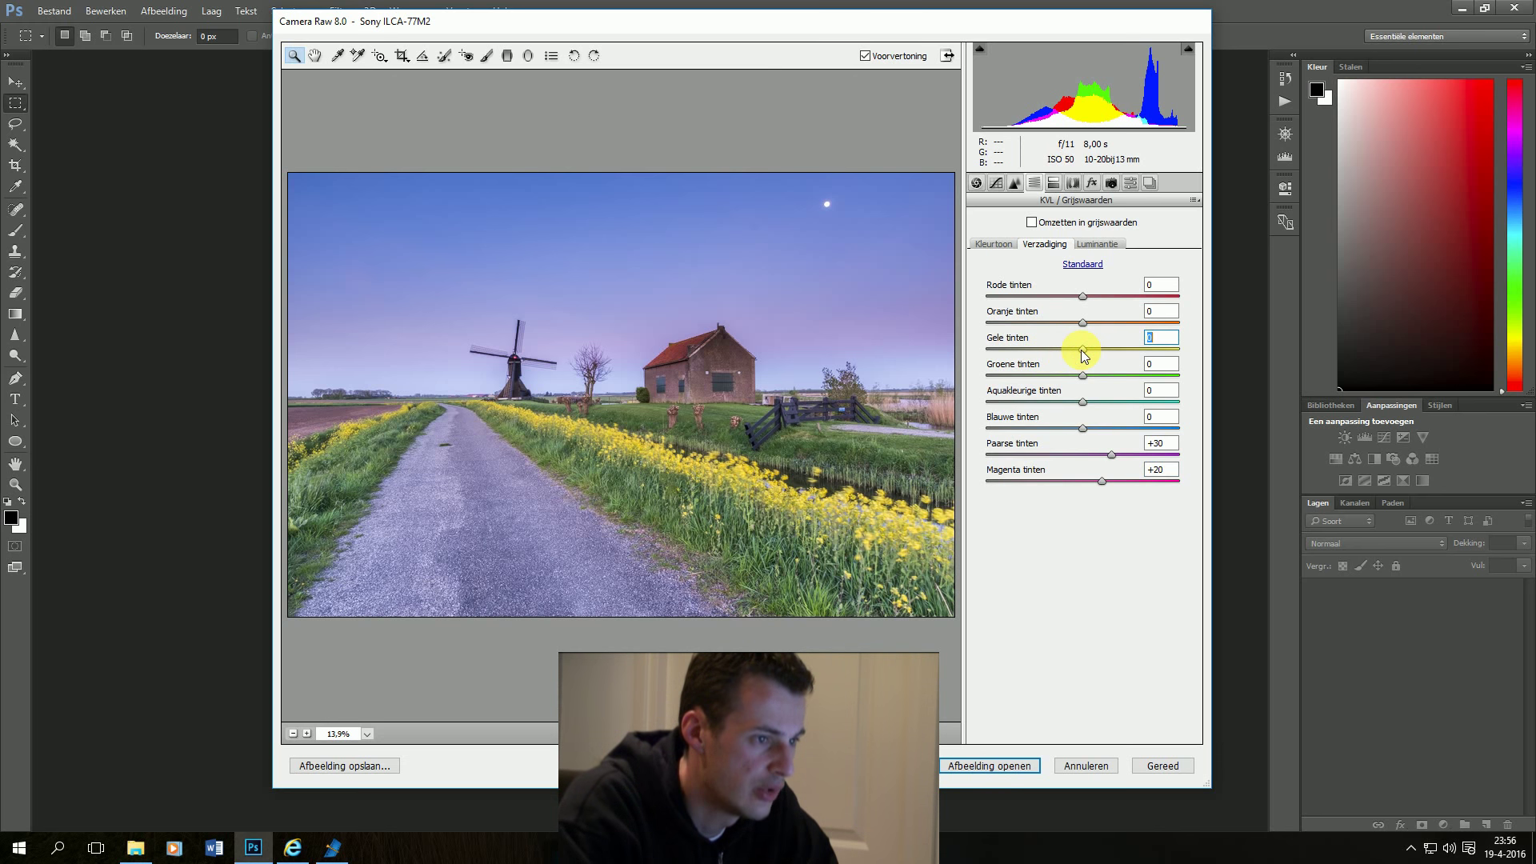
pyautogui.moveTo(1080, 350); pyautogui.dragTo(1082, 354)
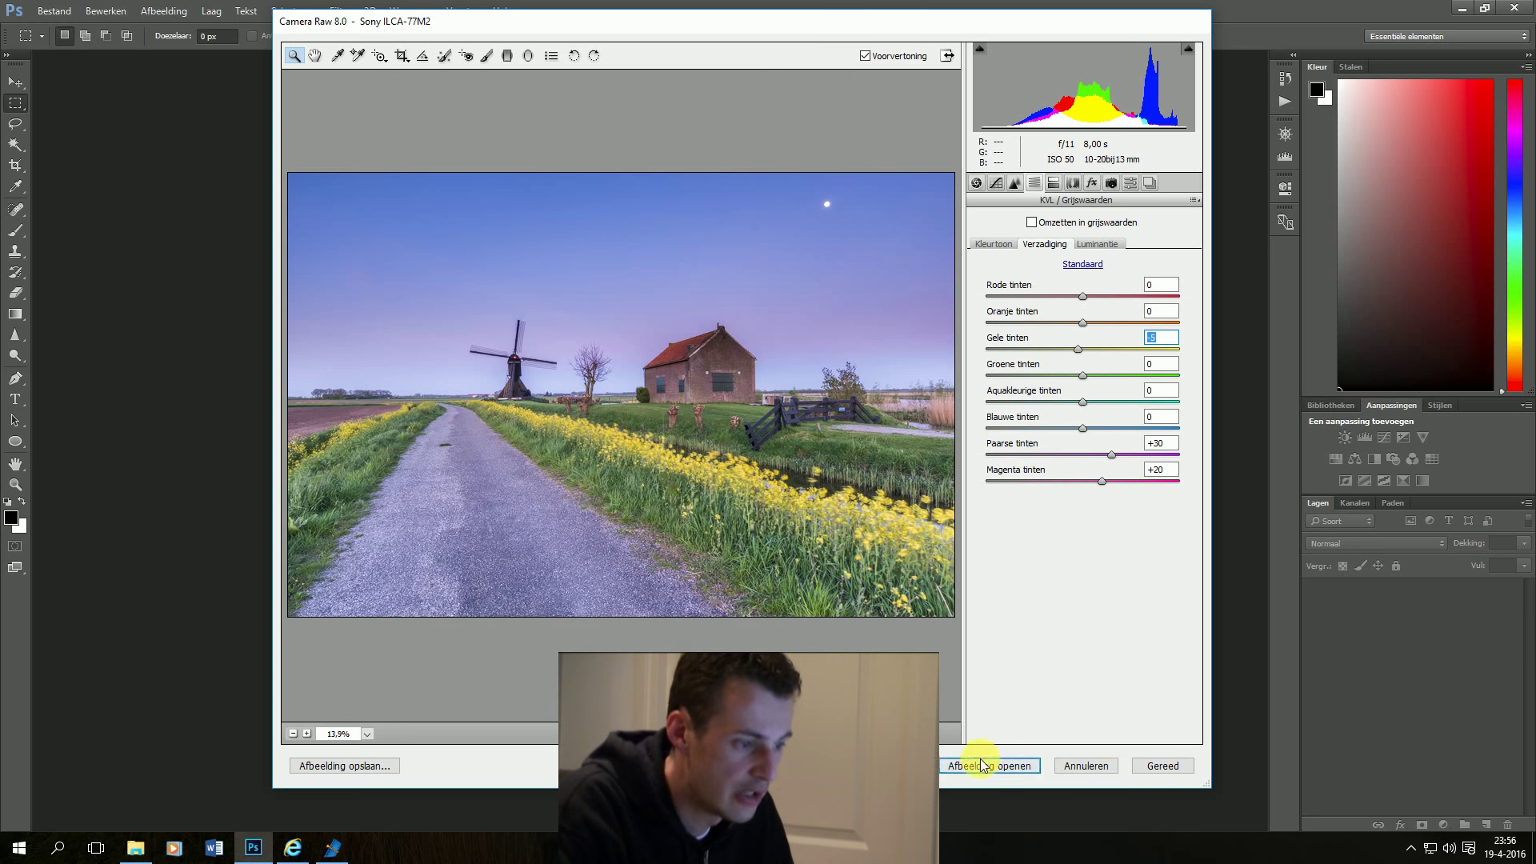
pyautogui.press('shift')
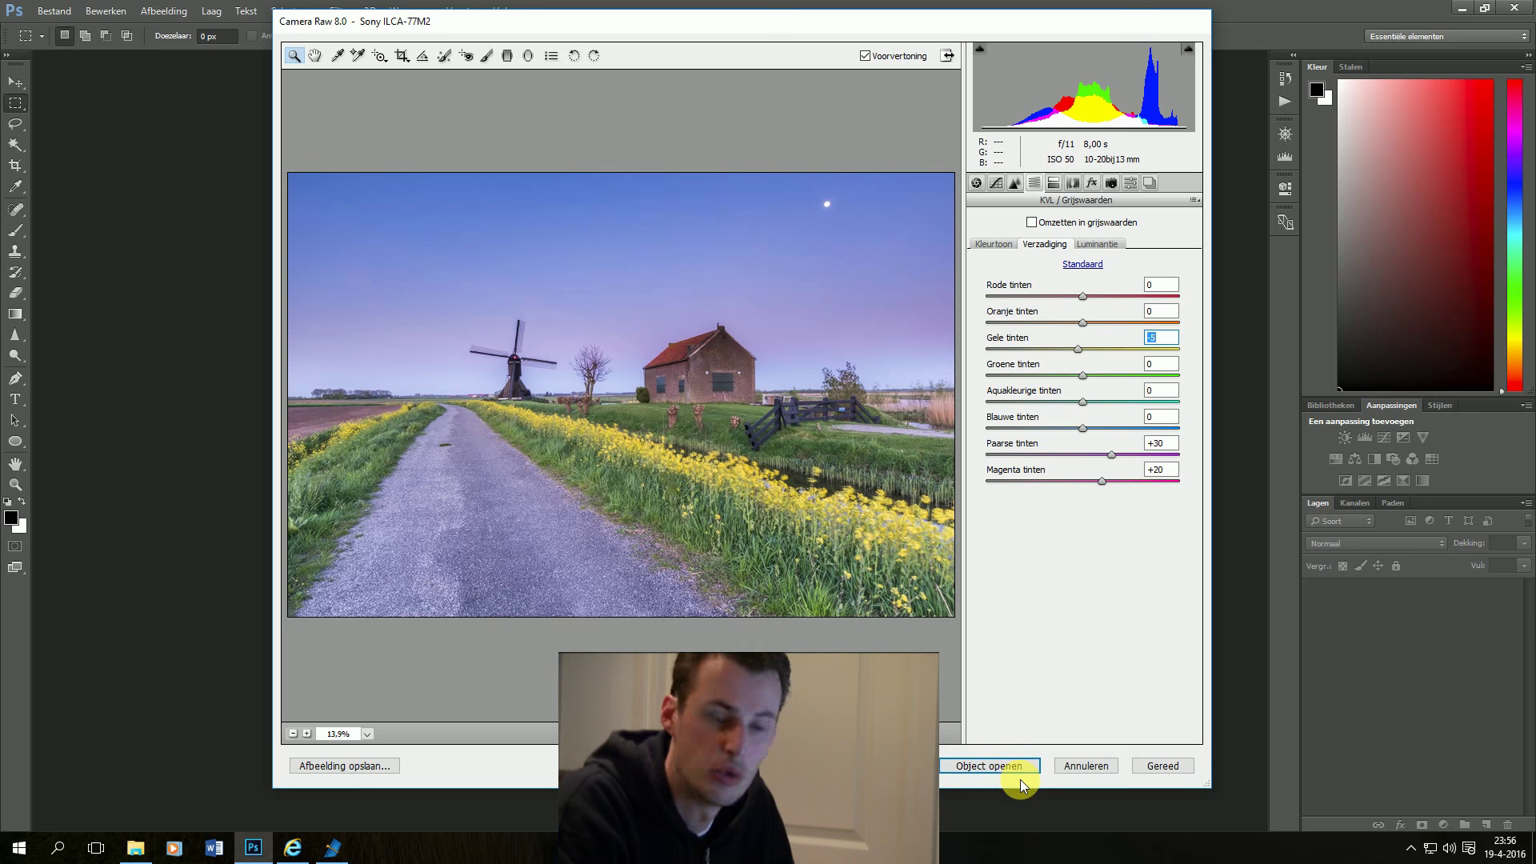
pyautogui.keyDown('shift'); pyautogui.click(1000, 766); pyautogui.keyUp('shift')
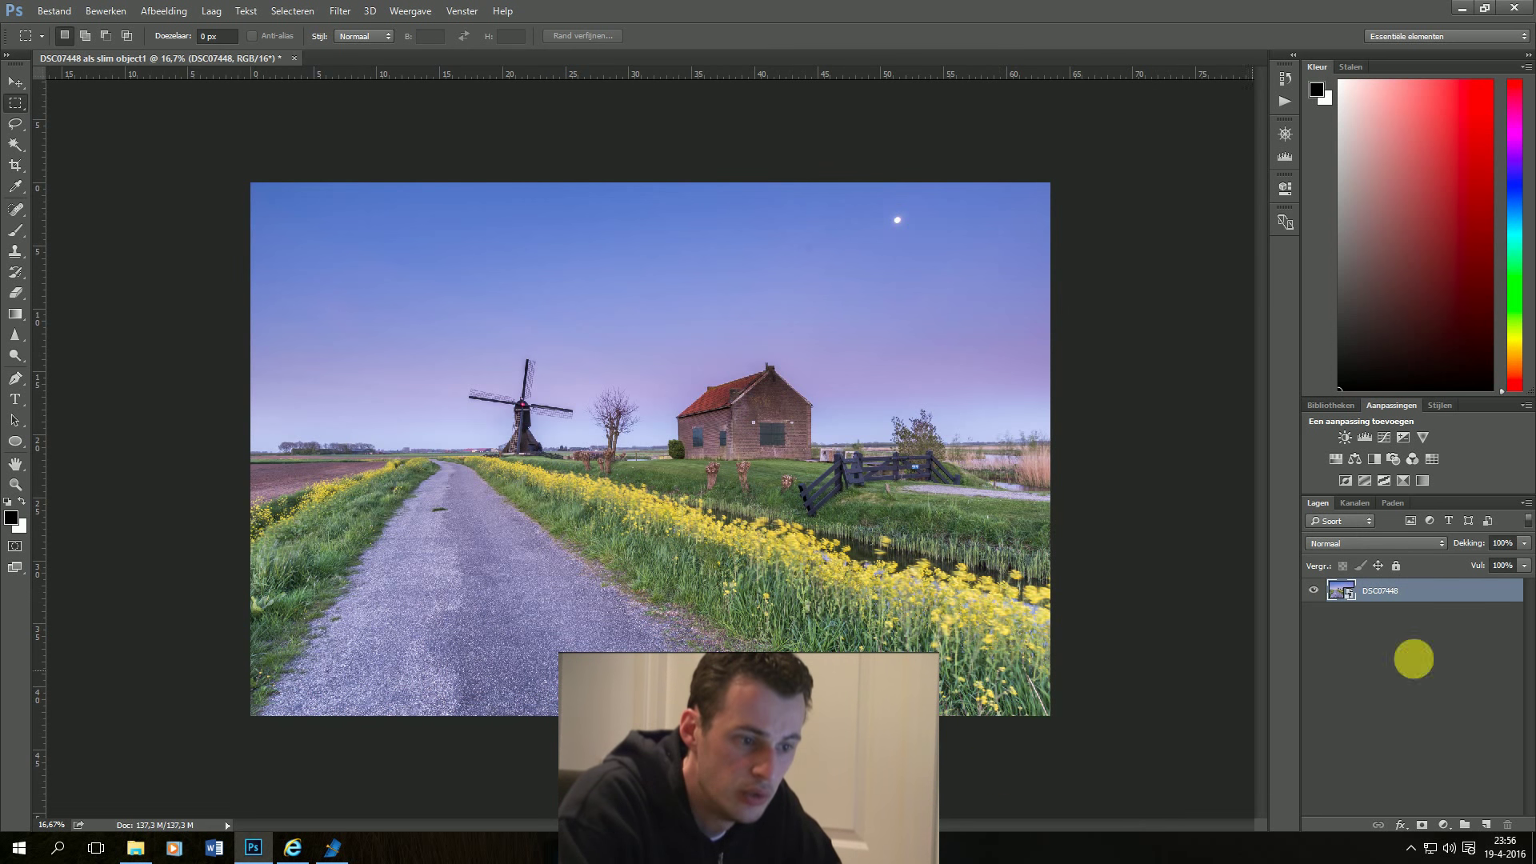
# Create an independent smart object copy of the DSC07448 layer and lower the copy's raw exposure (Belichting) to -1,15.
pyautogui.rightClick(1447, 591)
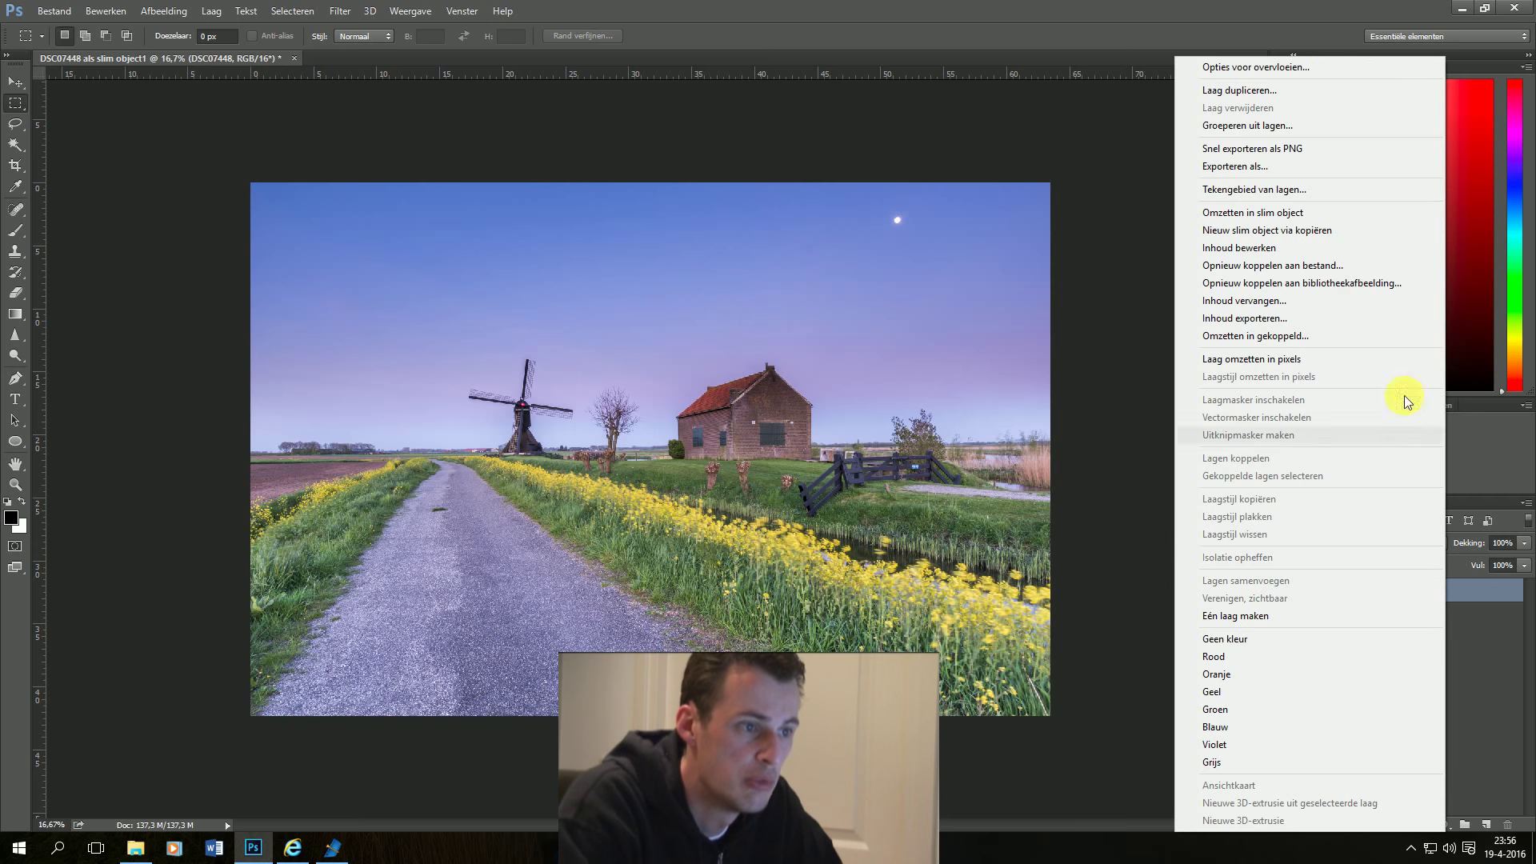
pyautogui.click(1280, 230)
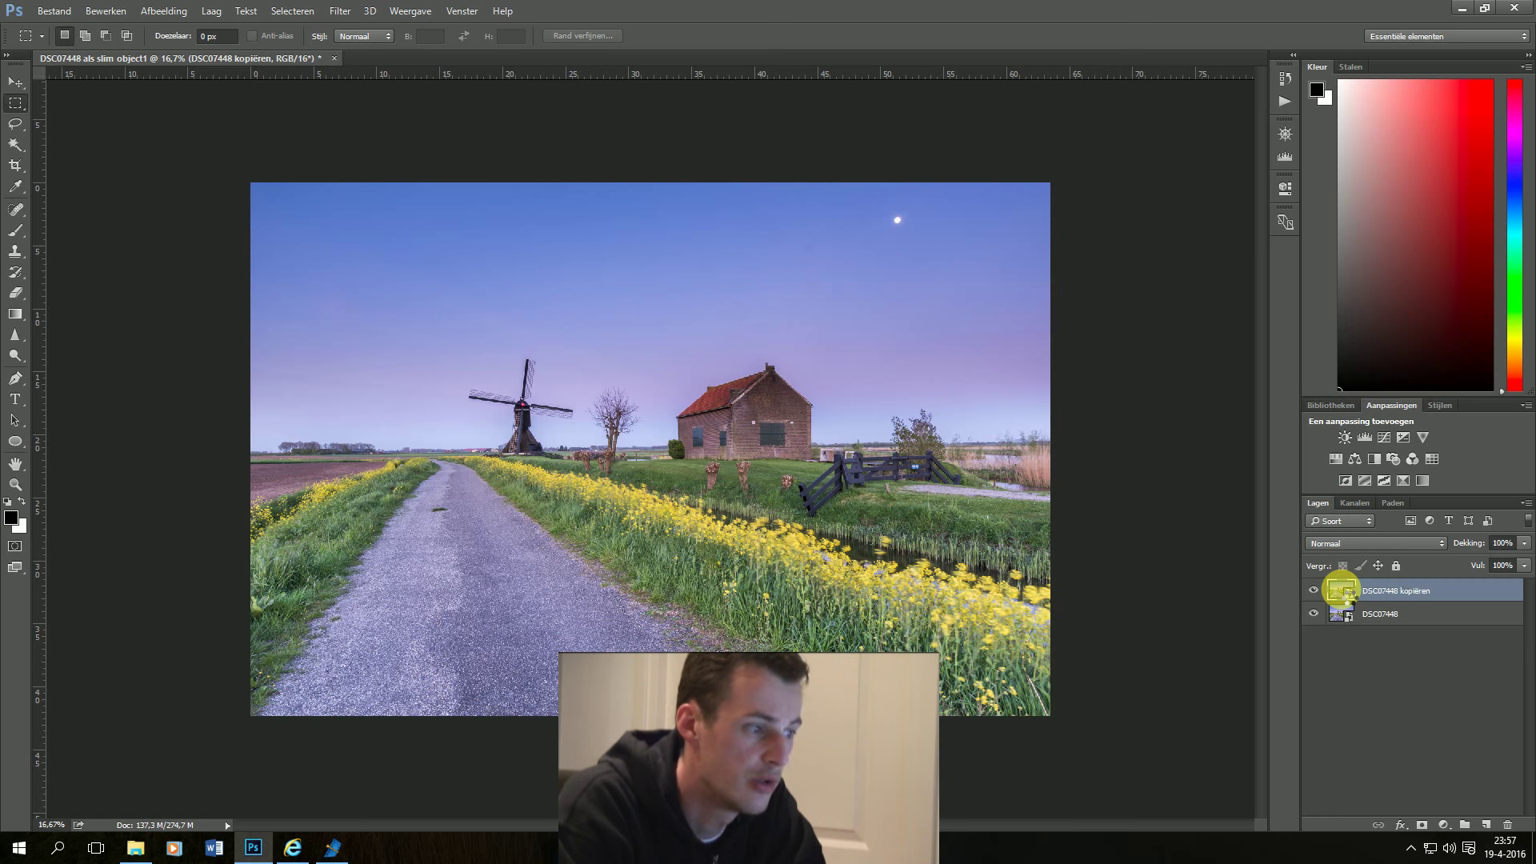
pyautogui.doubleClick(1342, 590)
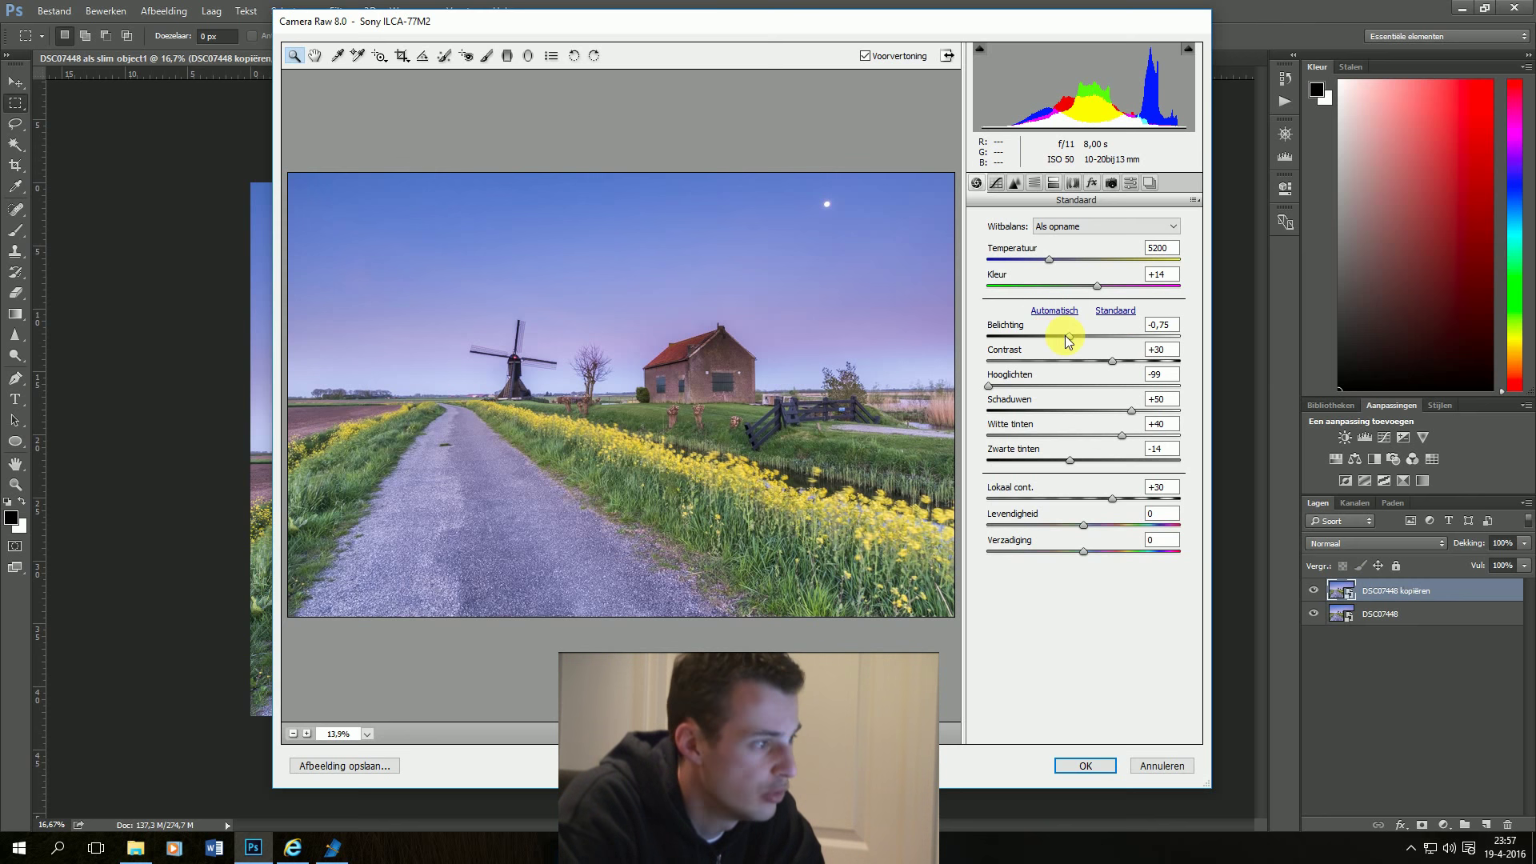
pyautogui.moveTo(1067, 334); pyautogui.dragTo(1062, 333)
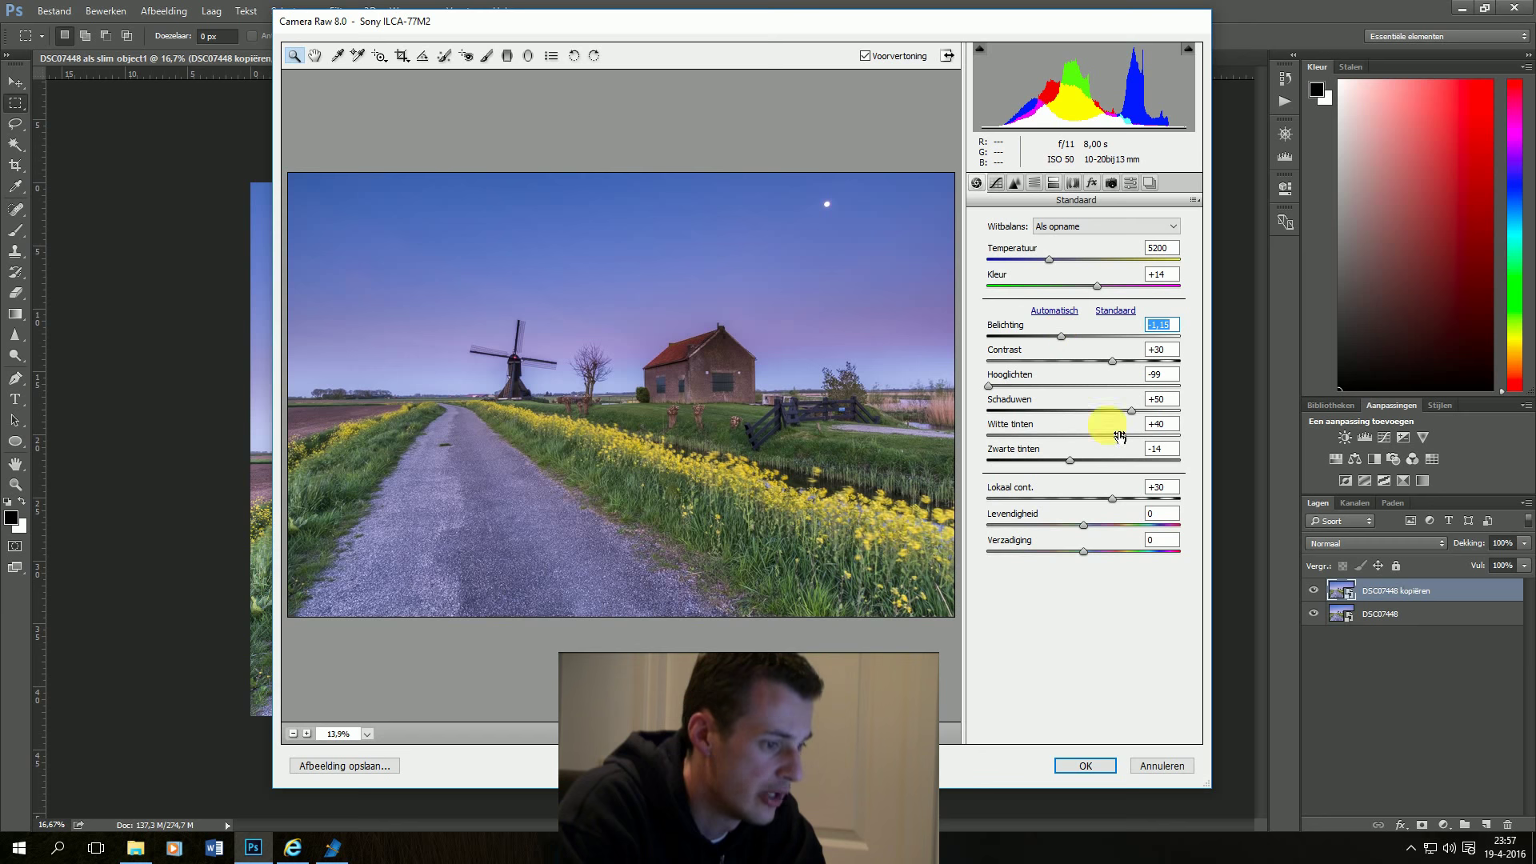
pyautogui.click(1088, 766)
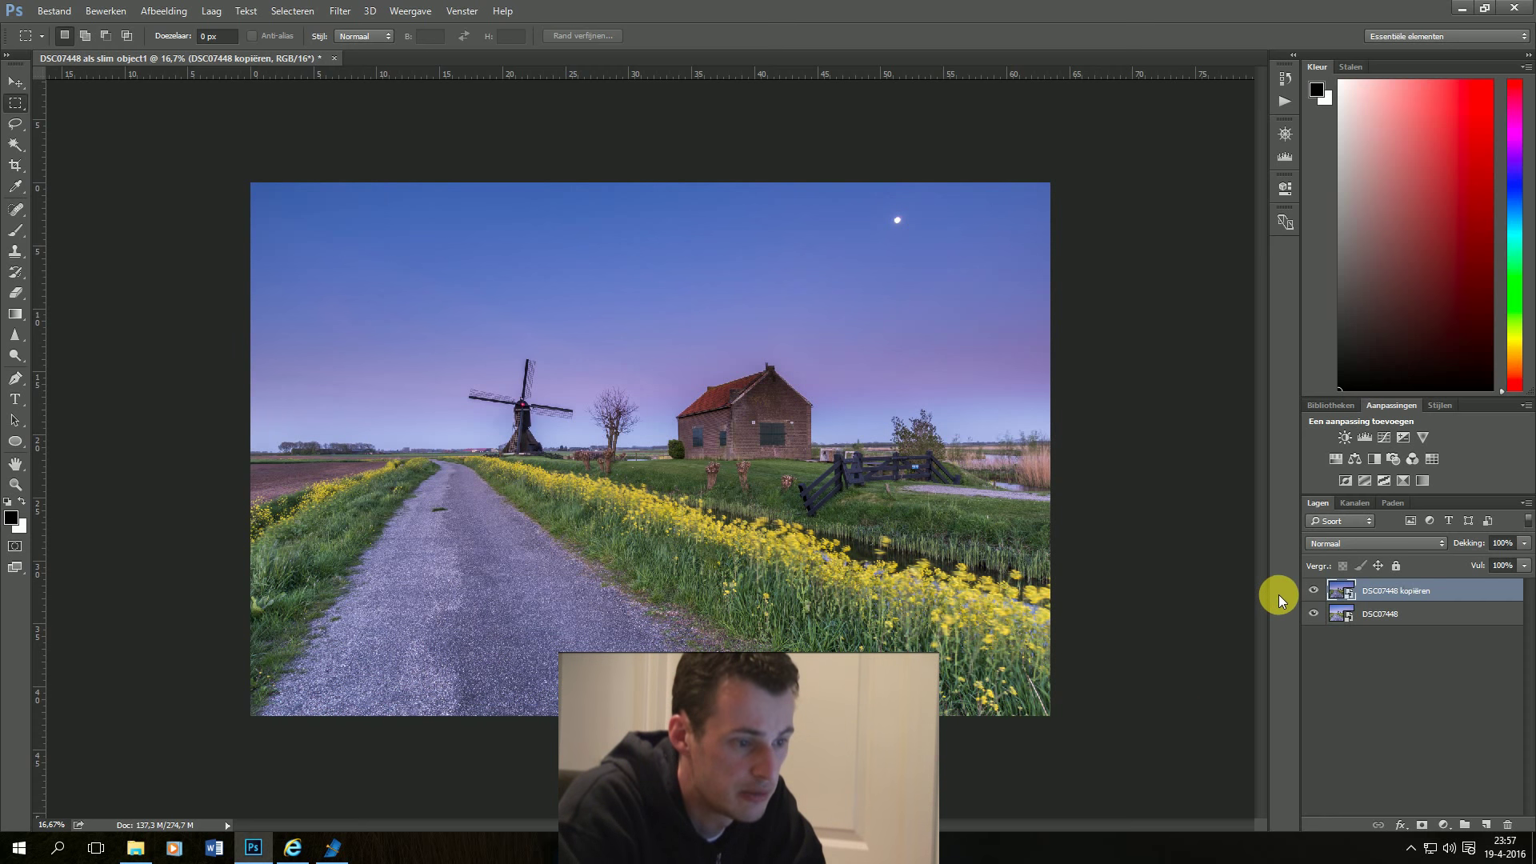
# Rasterize both smart object layers, DSC07448 kopiëren and DSC07448.
pyautogui.rightClick(1319, 592)
pyautogui.click(1408, 600)
pyautogui.rightClick(1406, 596)
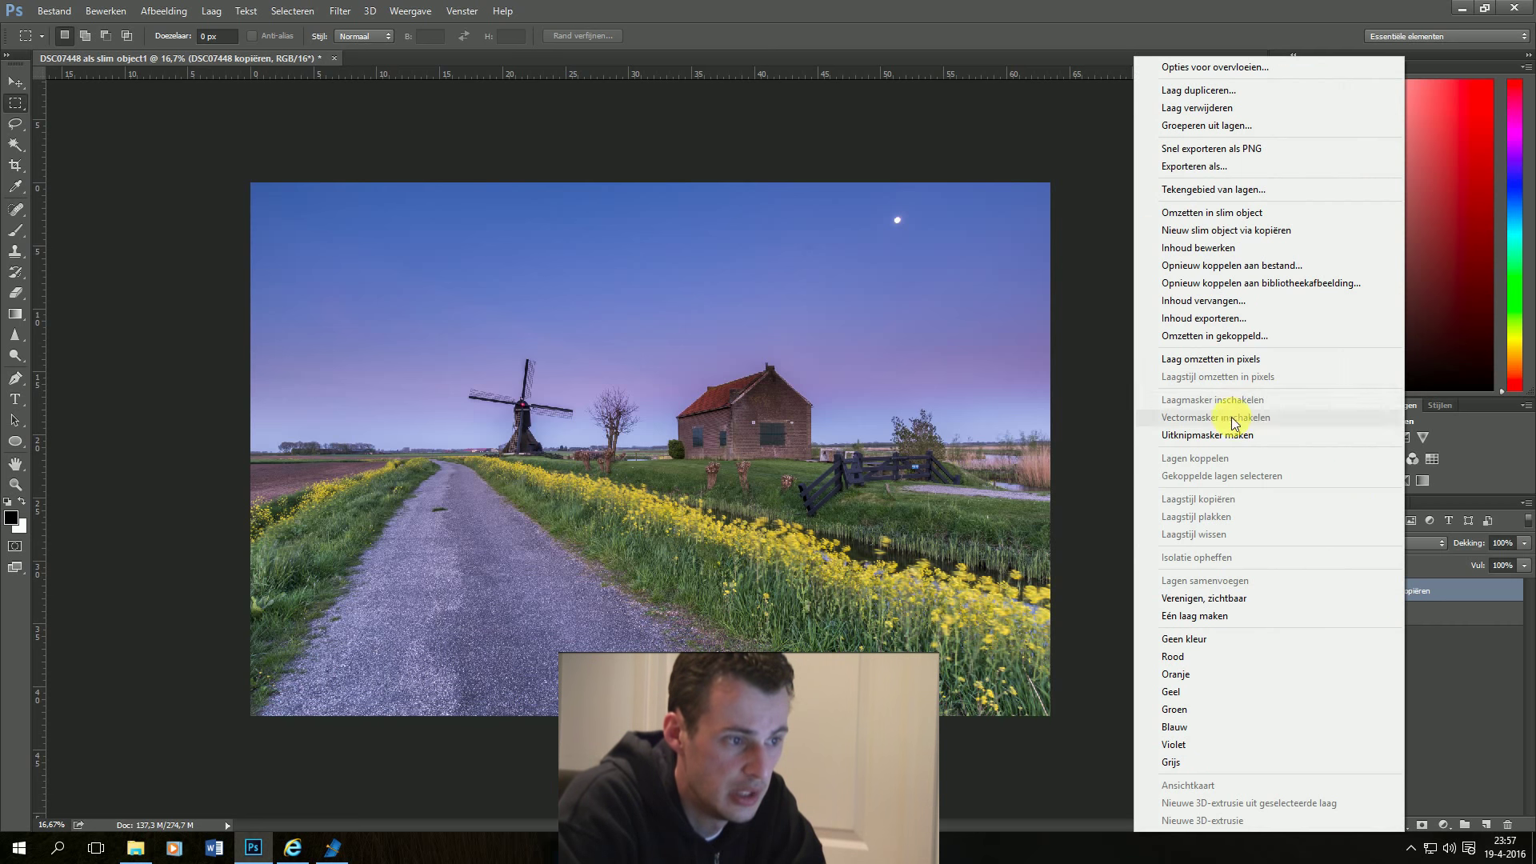
pyautogui.click(1254, 361)
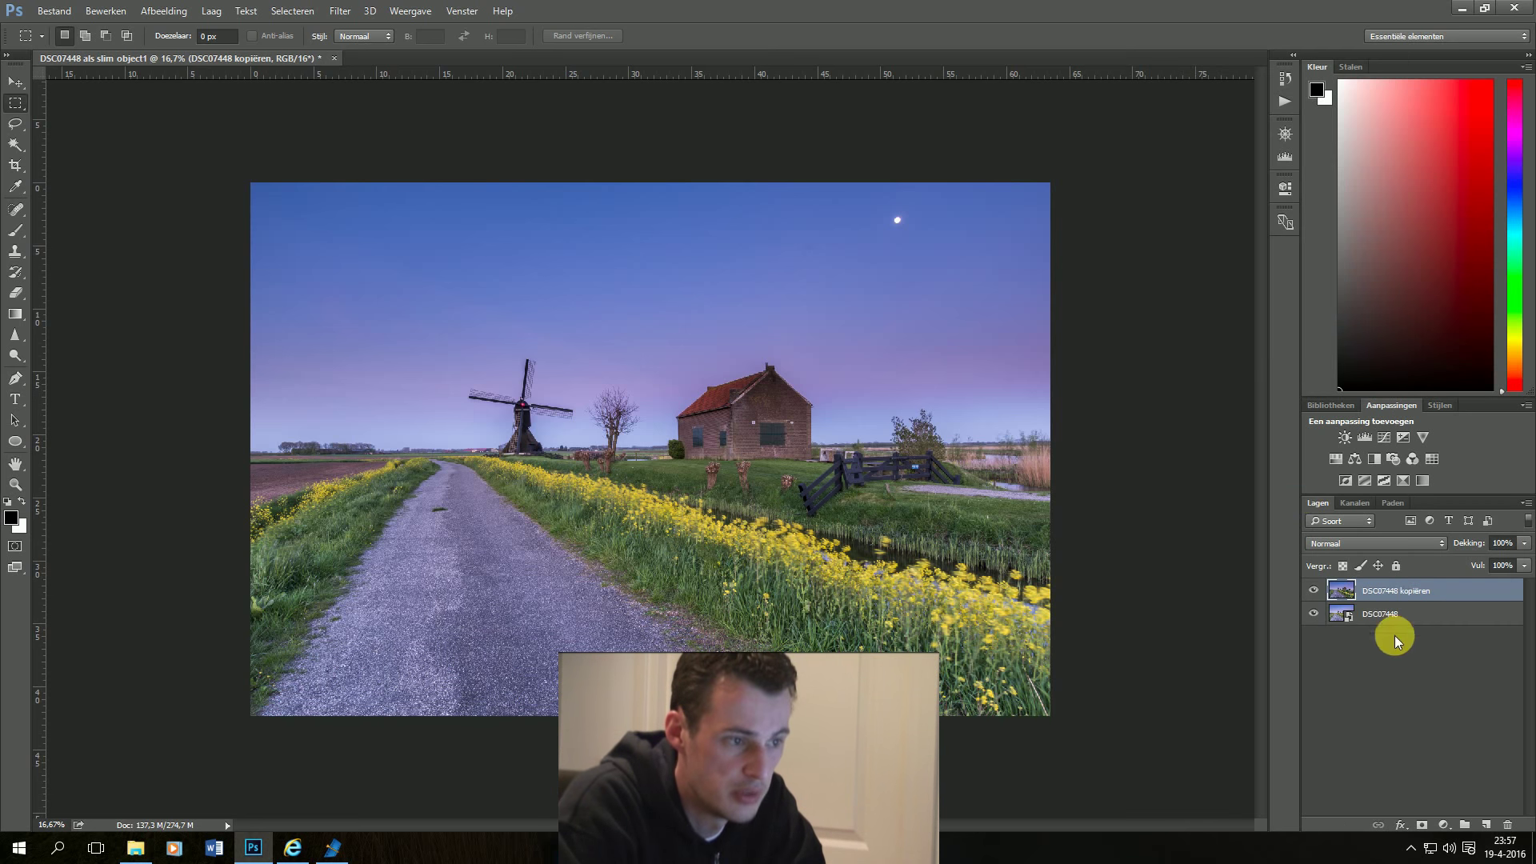
pyautogui.rightClick(1378, 609)
pyautogui.click(1252, 359)
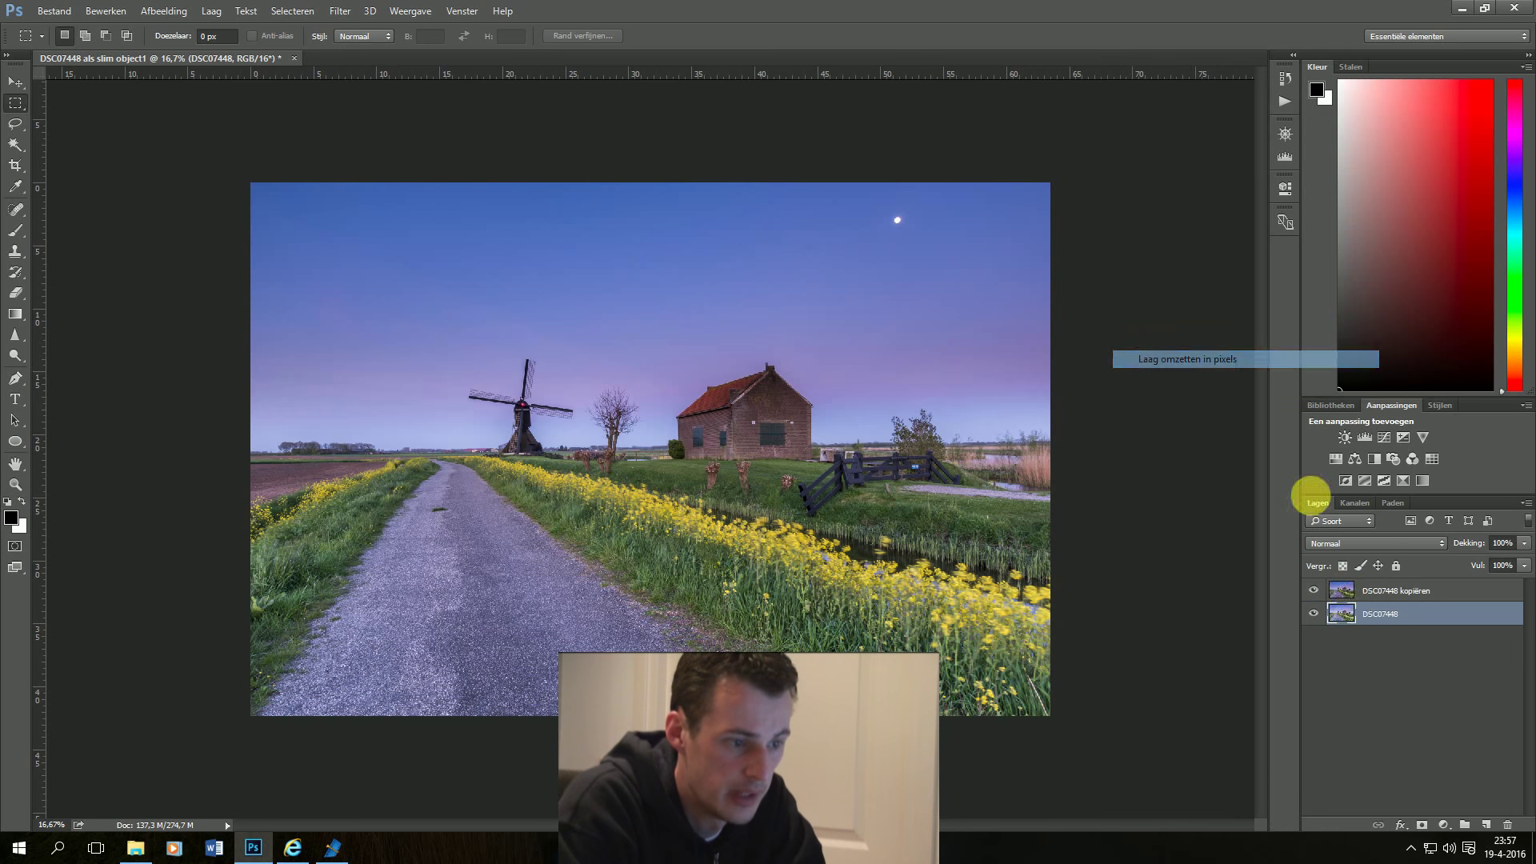
# Hide the darker copy layer and load the RGB channel's luminosity of the bright layer as a selection.
pyautogui.click(1314, 591)
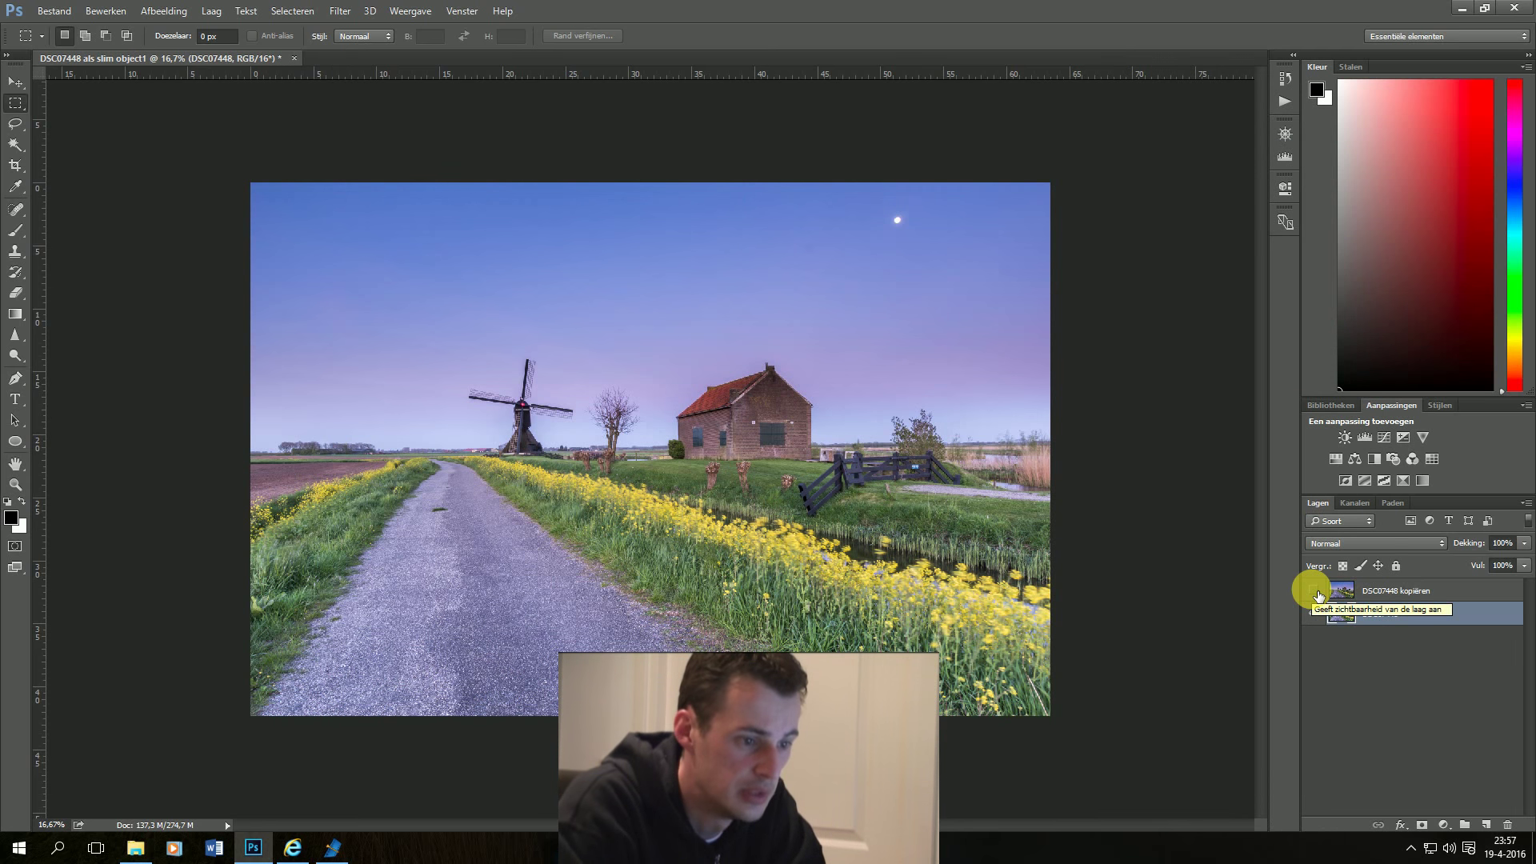
pyautogui.click(1352, 504)
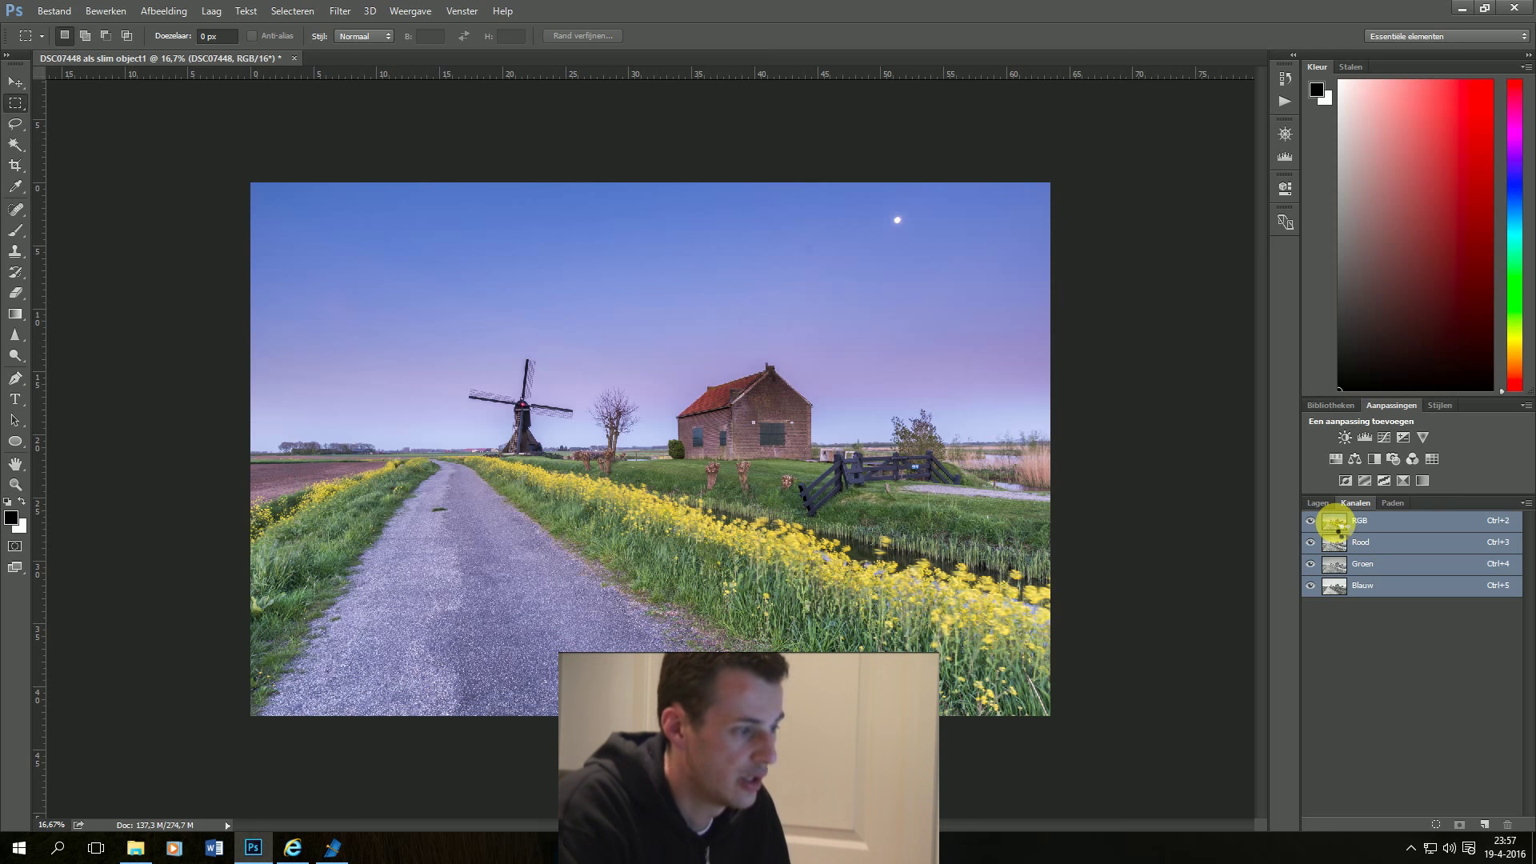
pyautogui.keyDown('ctrl'); pyautogui.click(1337, 528); pyautogui.keyUp('ctrl')
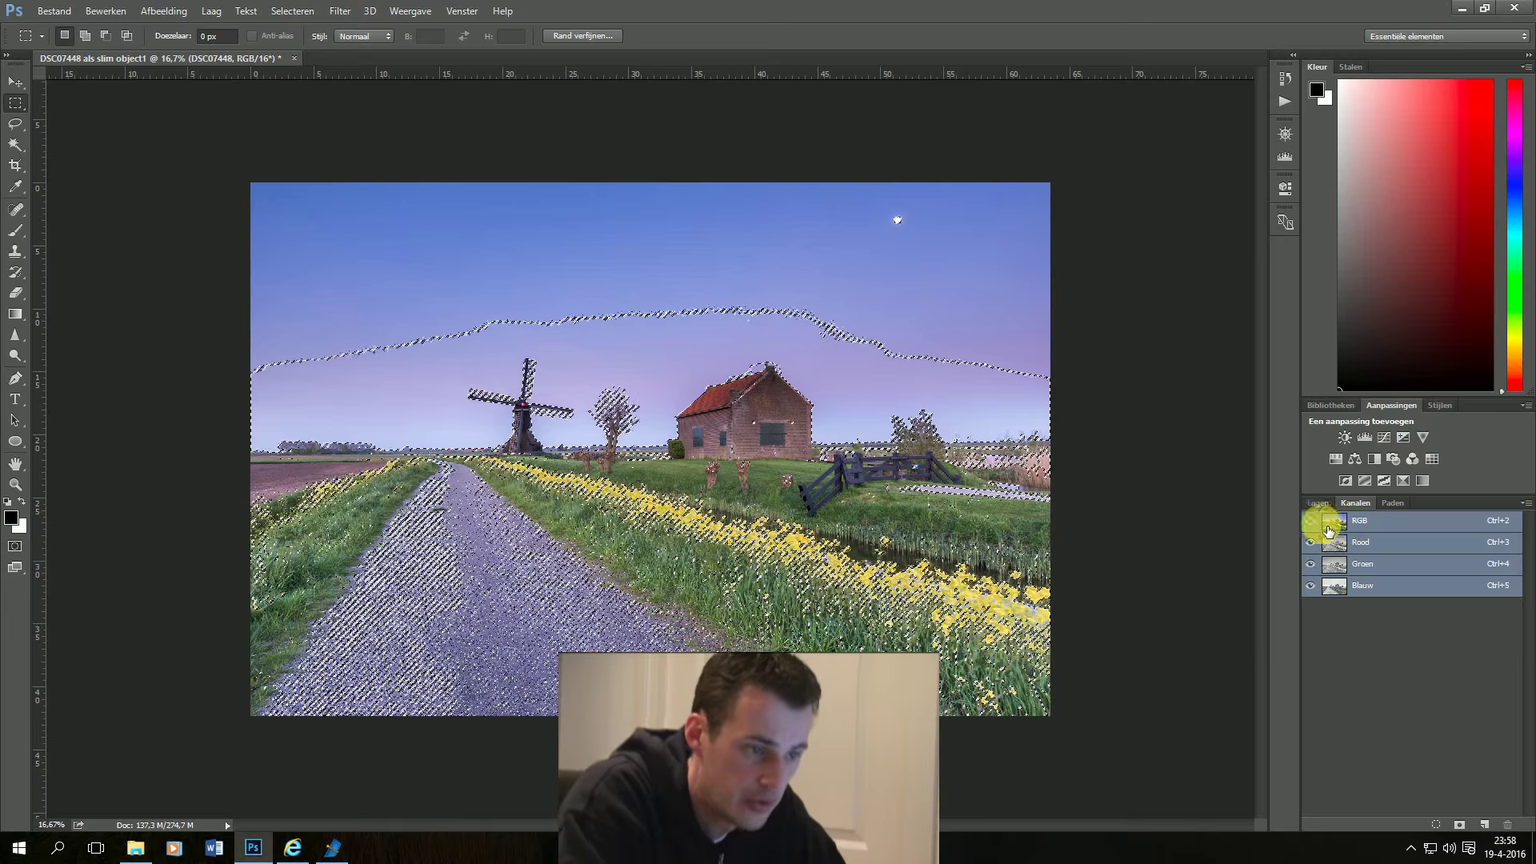
# Show the DSC07448 kopiëren layer again, add a layer mask to it from the selection, and compare with and without it.
pyautogui.click(1316, 504)
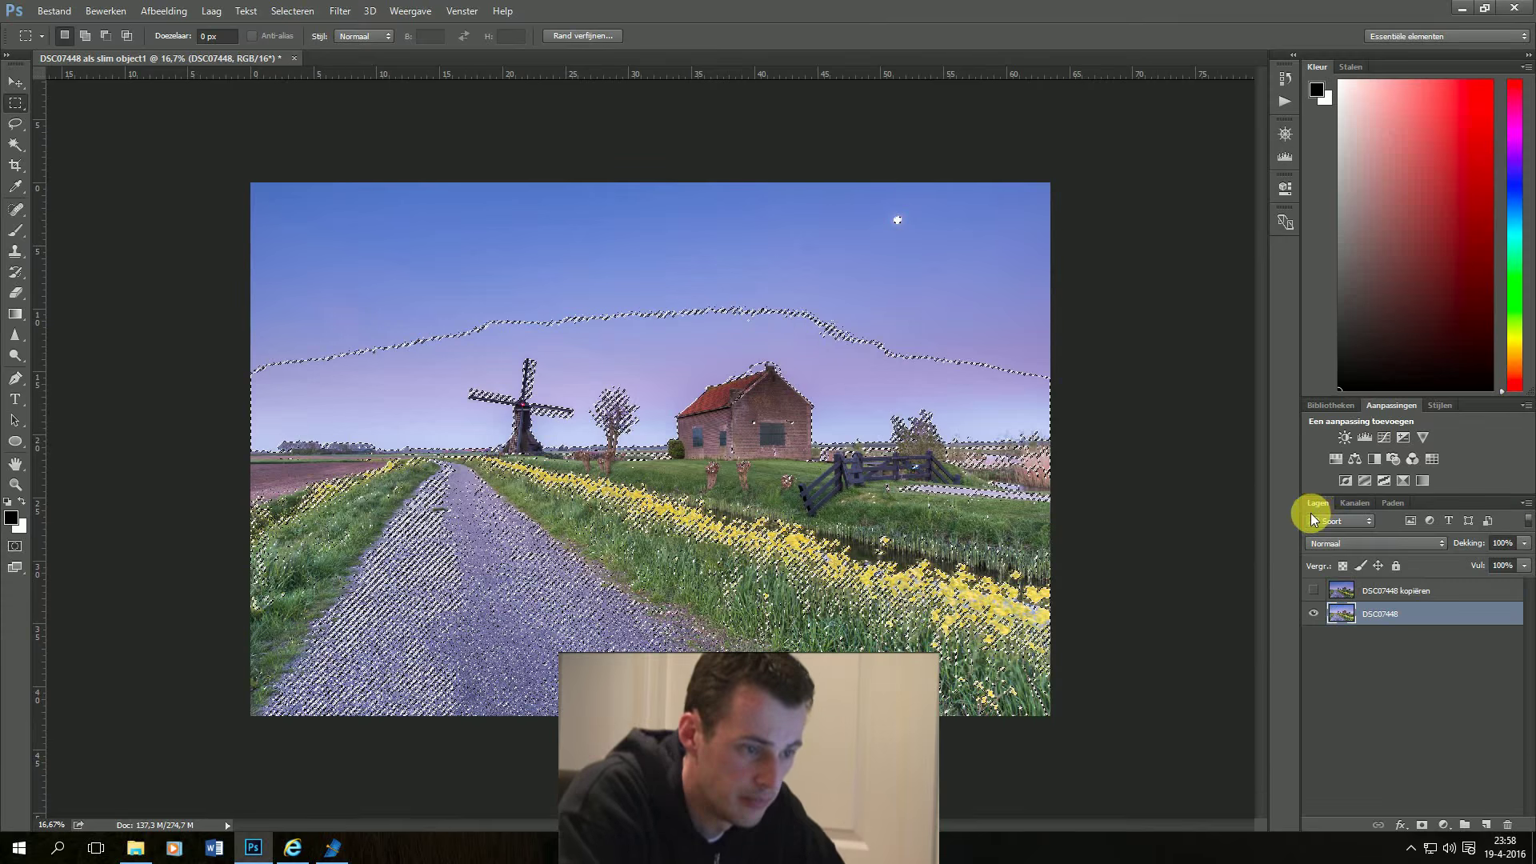
pyautogui.click(1313, 590)
pyautogui.click(1348, 590)
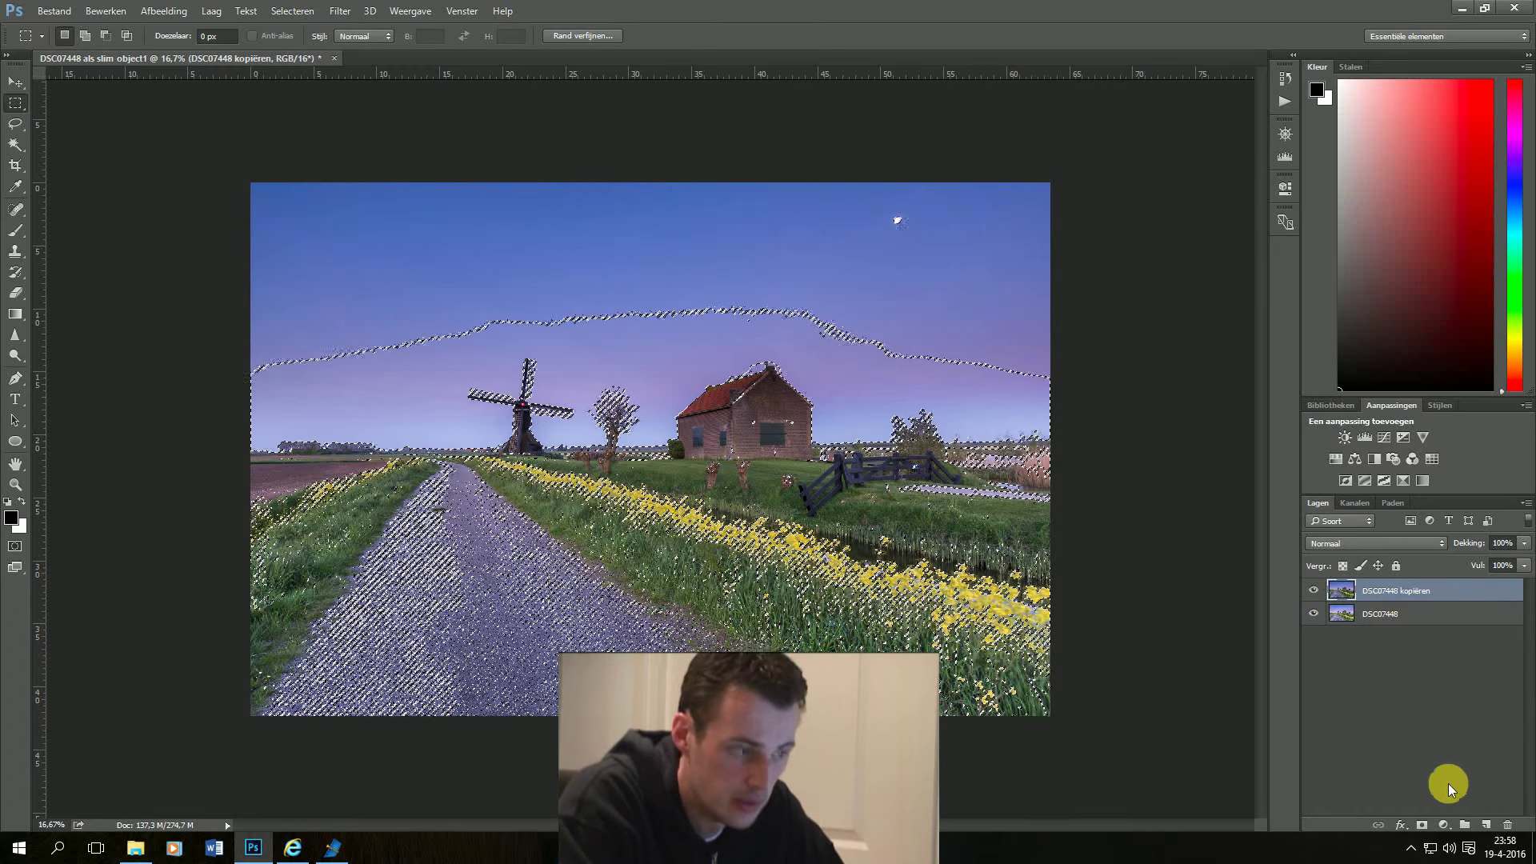
pyautogui.click(1423, 827)
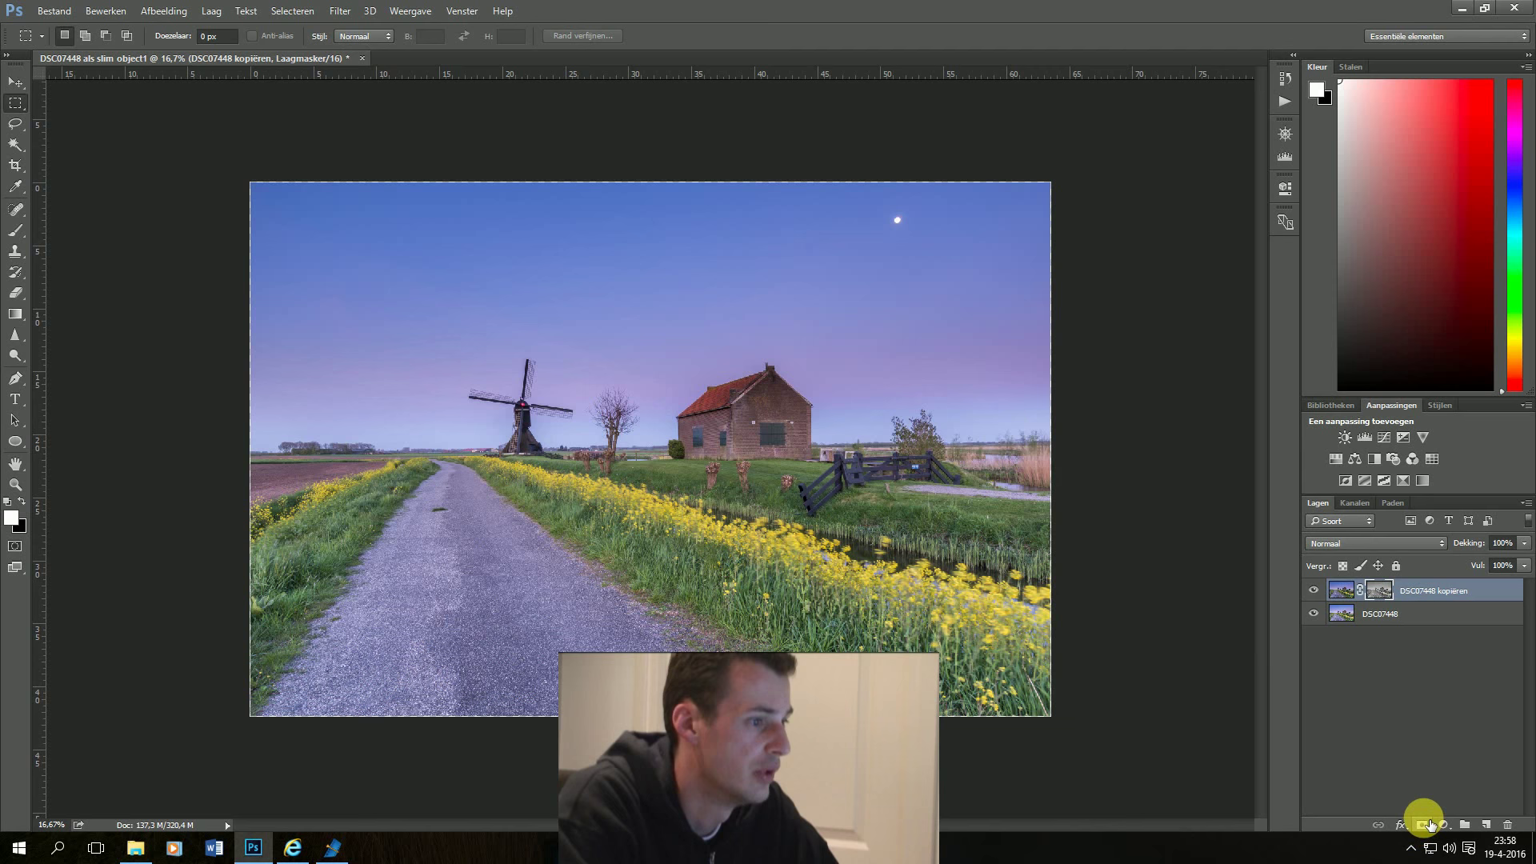
pyautogui.click(1314, 591)
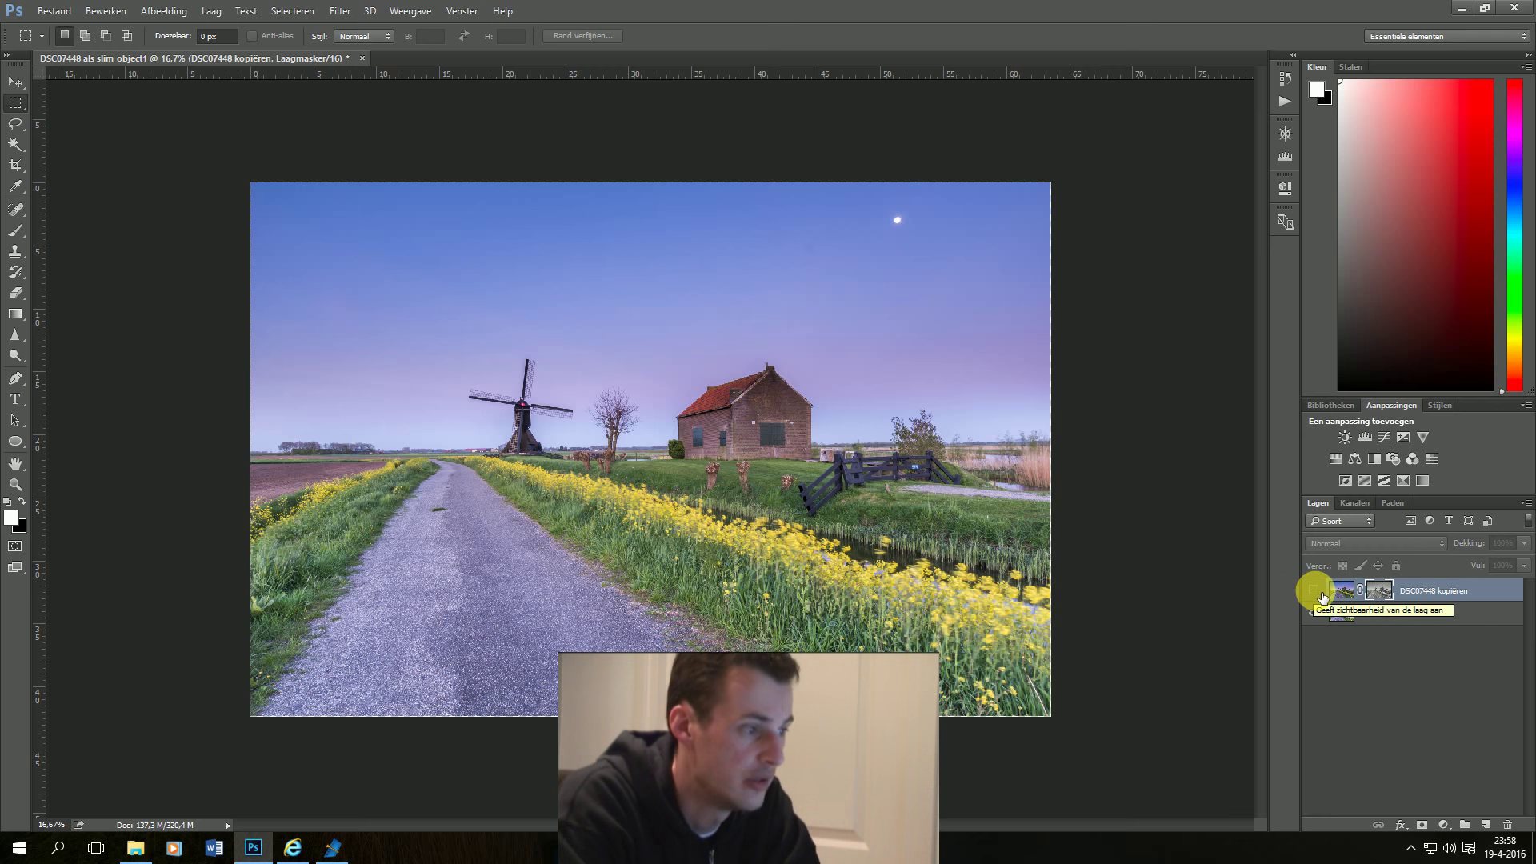
pyautogui.click(1316, 596)
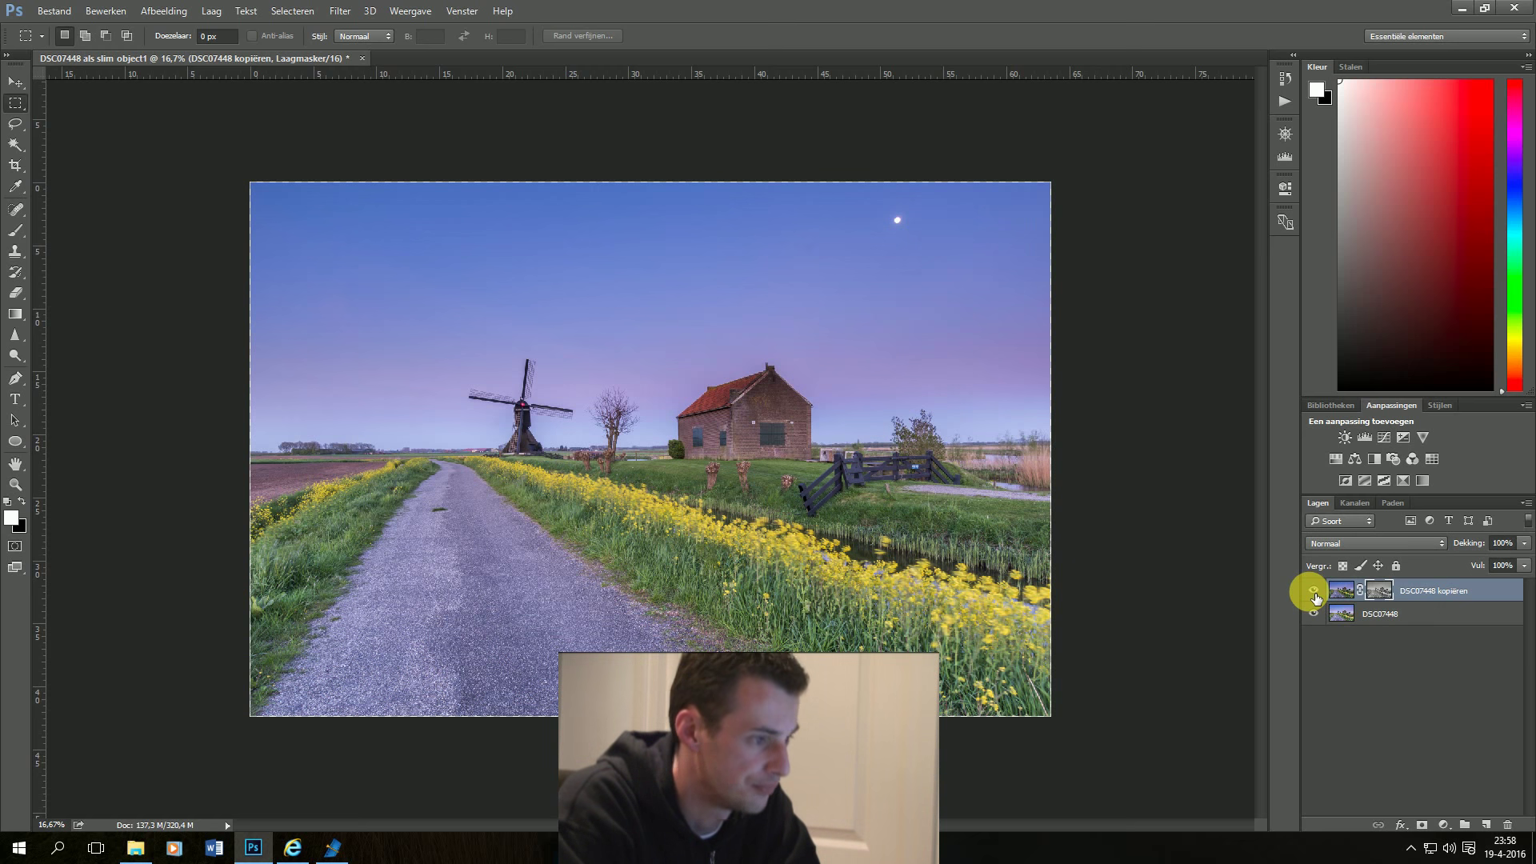
# Add a Curves adjustment layer on top, pulling the highlights down slightly and setting a second point in the darker tones.
pyautogui.click(1389, 640)
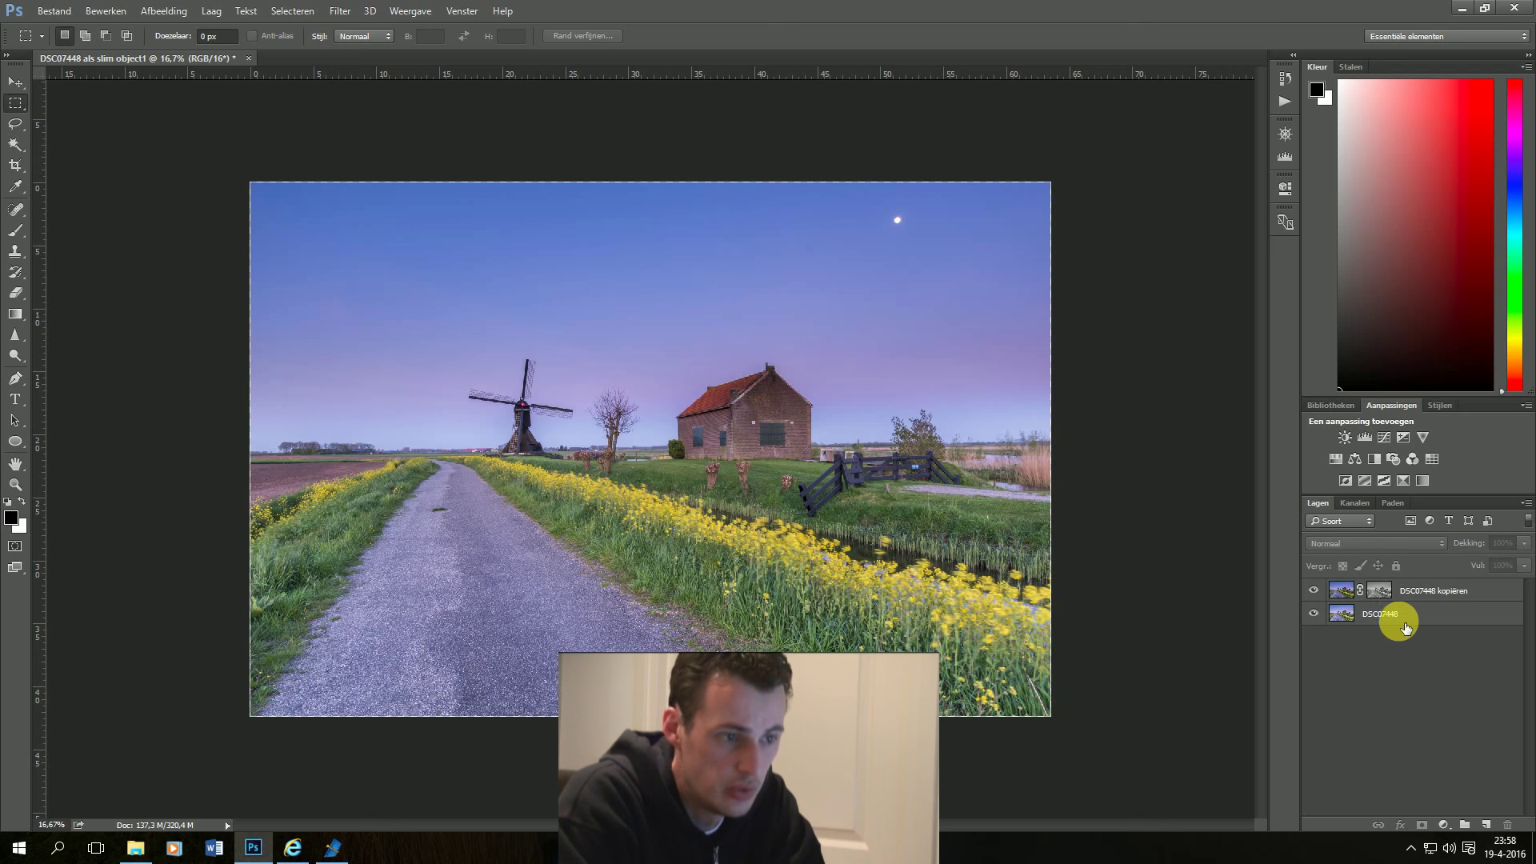
pyautogui.click(1384, 439)
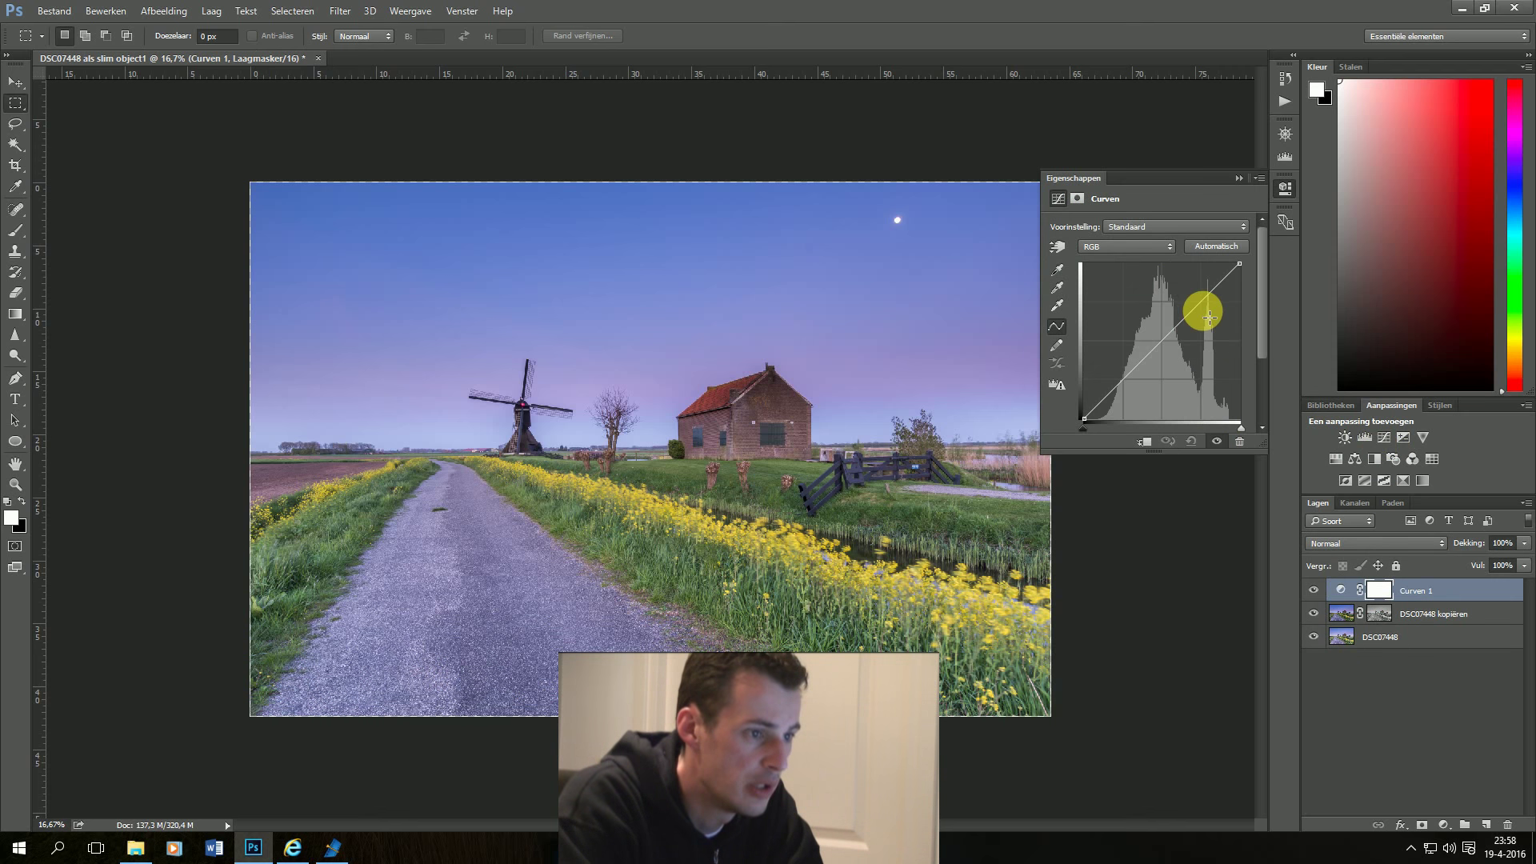
pyautogui.moveTo(1202, 299); pyautogui.dragTo(1212, 312)
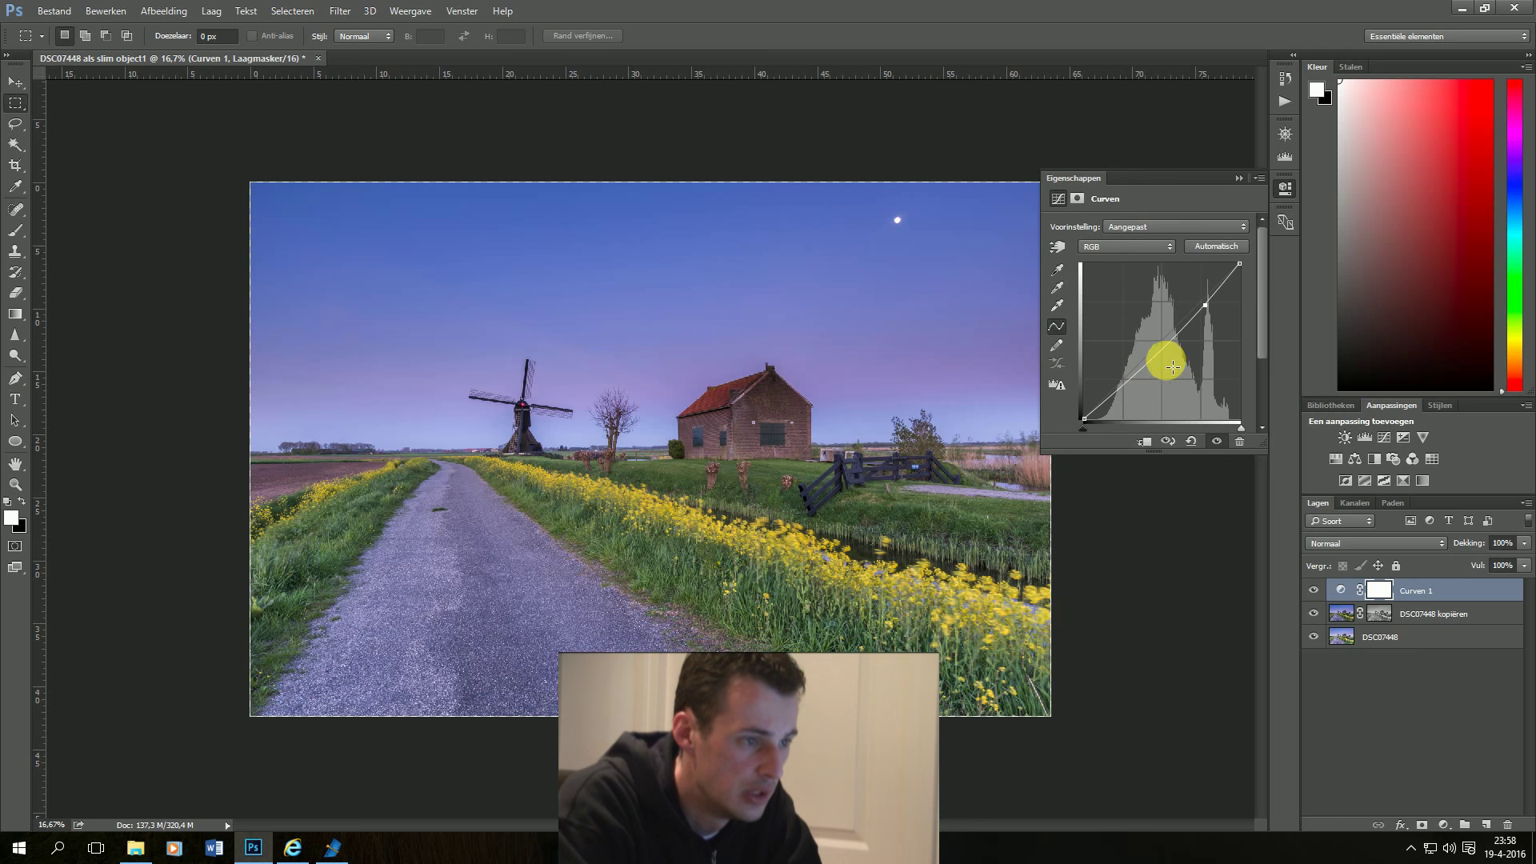
pyautogui.moveTo(1147, 372); pyautogui.dragTo(1139, 374)
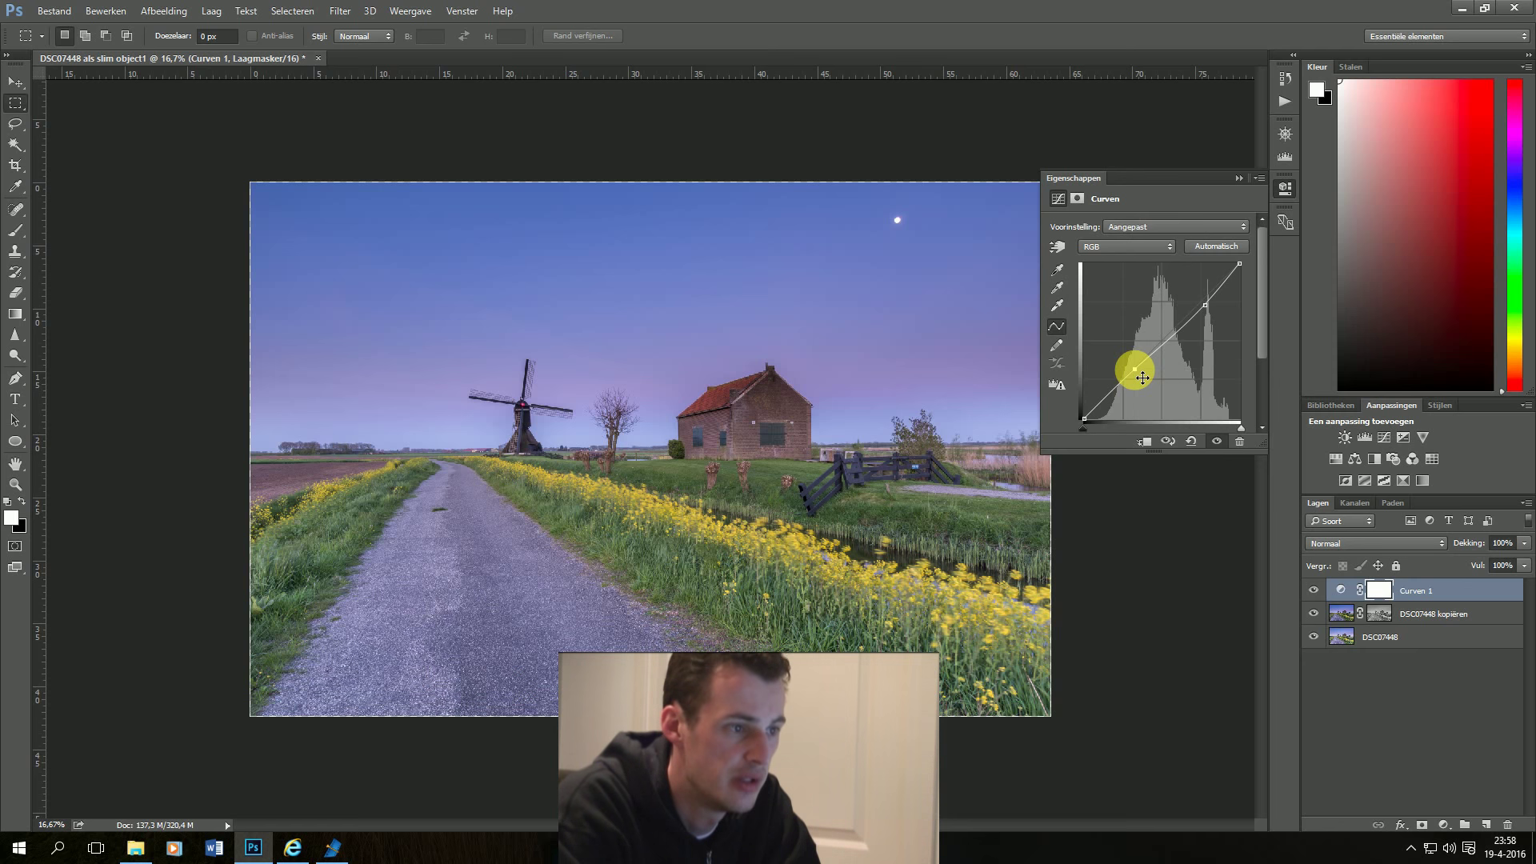
pyautogui.moveTo(1208, 312)
pyautogui.mouseDown()
pyautogui.moveTo(1194, 391)
pyautogui.moveTo(1203, 298)
pyautogui.moveTo(1216, 331)
pyautogui.moveTo(1207, 317)
pyautogui.mouseUp()
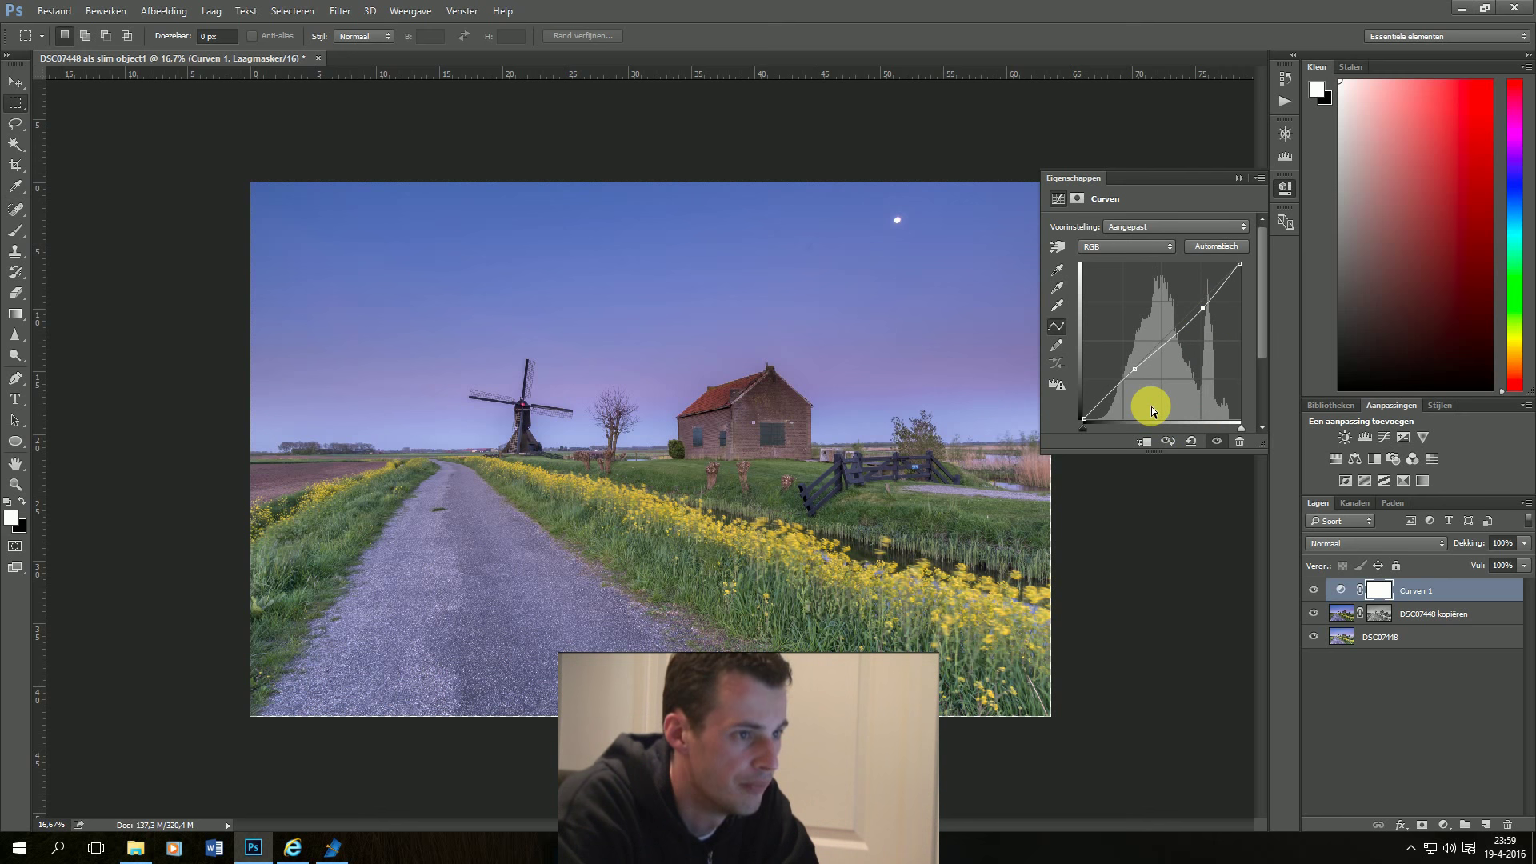
pyautogui.click(1239, 179)
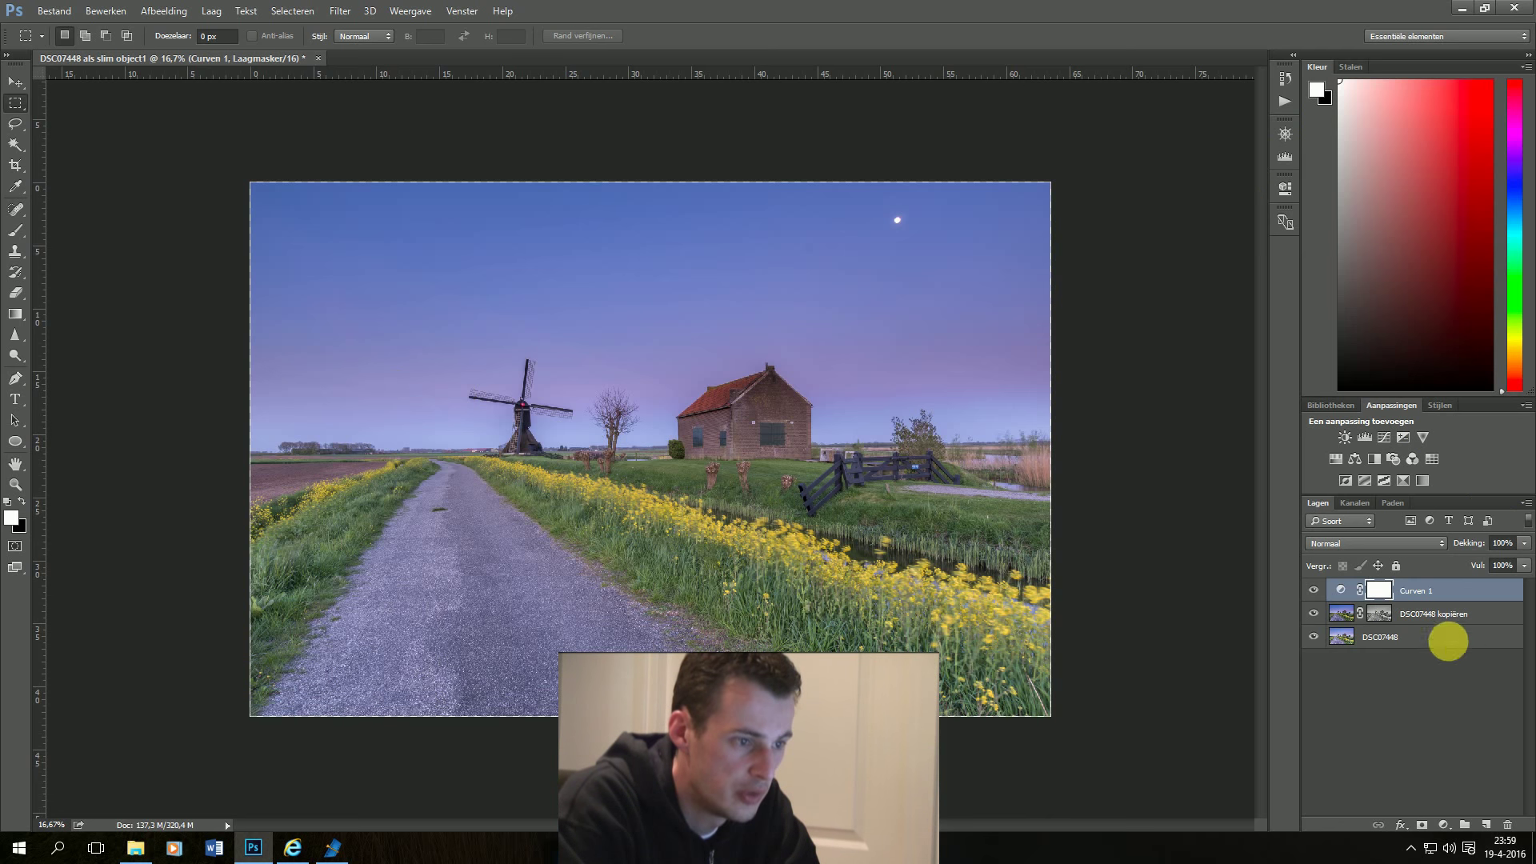
# Flatten the image, then turn the background into the regular layer Laag 0 and duplicate it.
pyautogui.rightClick(1423, 636)
pyautogui.click(1273, 617)
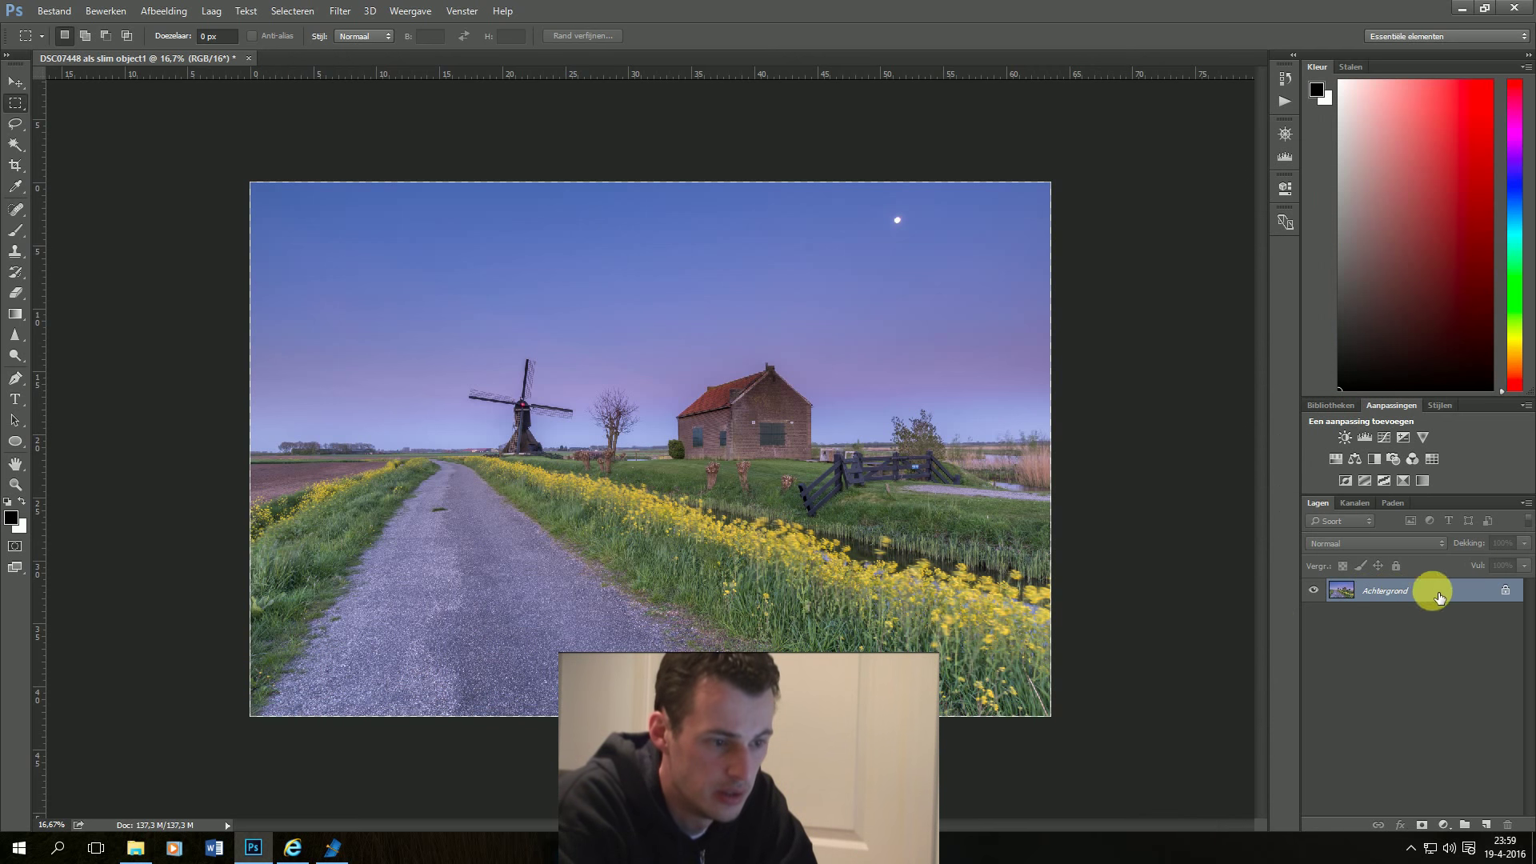
pyautogui.doubleClick(1467, 596)
pyautogui.press('Return')
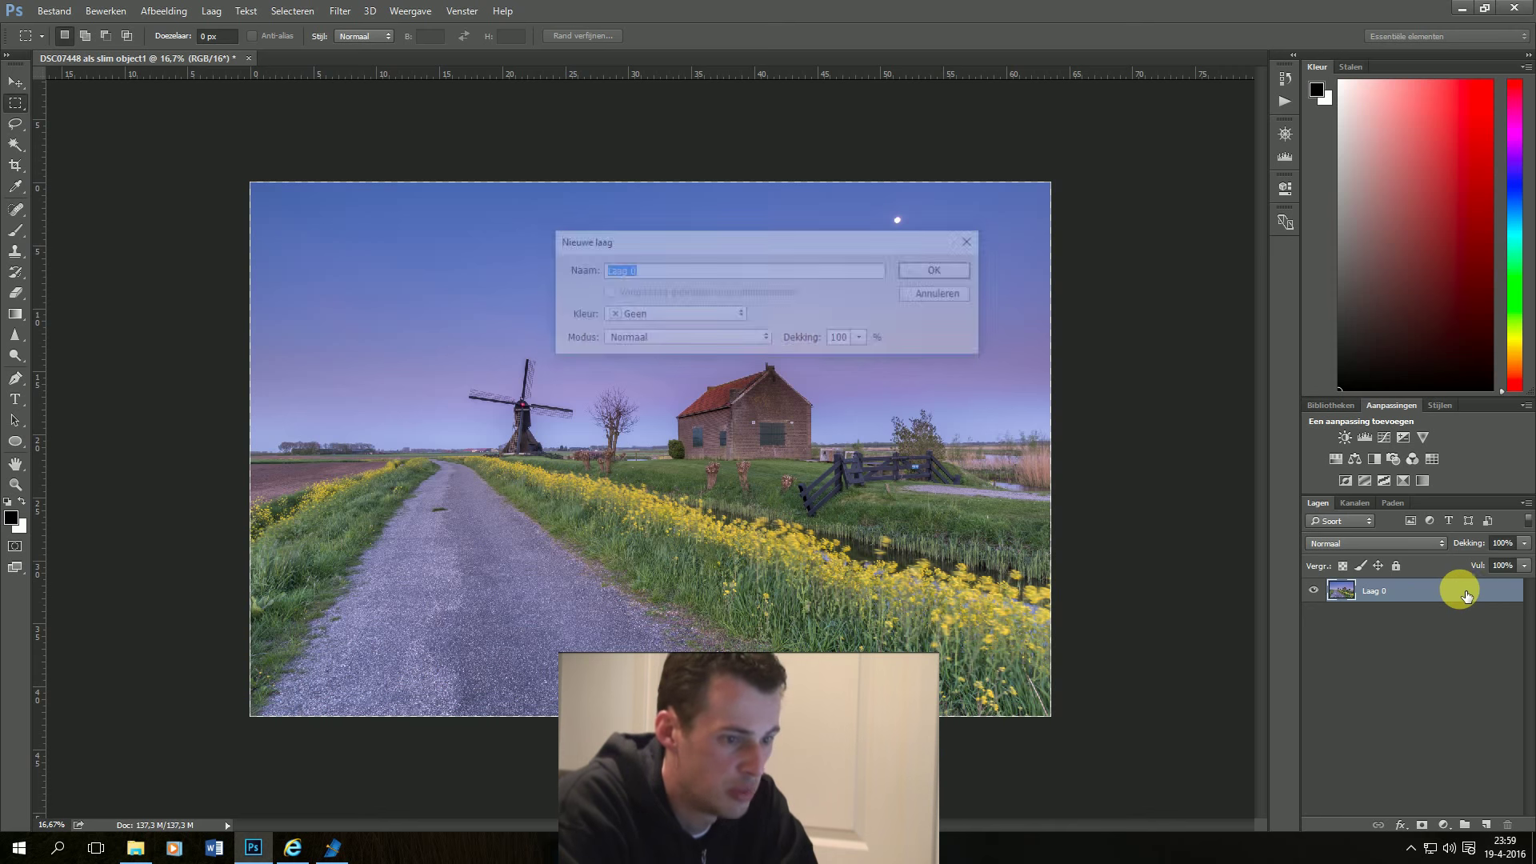
pyautogui.moveTo(1464, 593); pyautogui.dragTo(1485, 825)
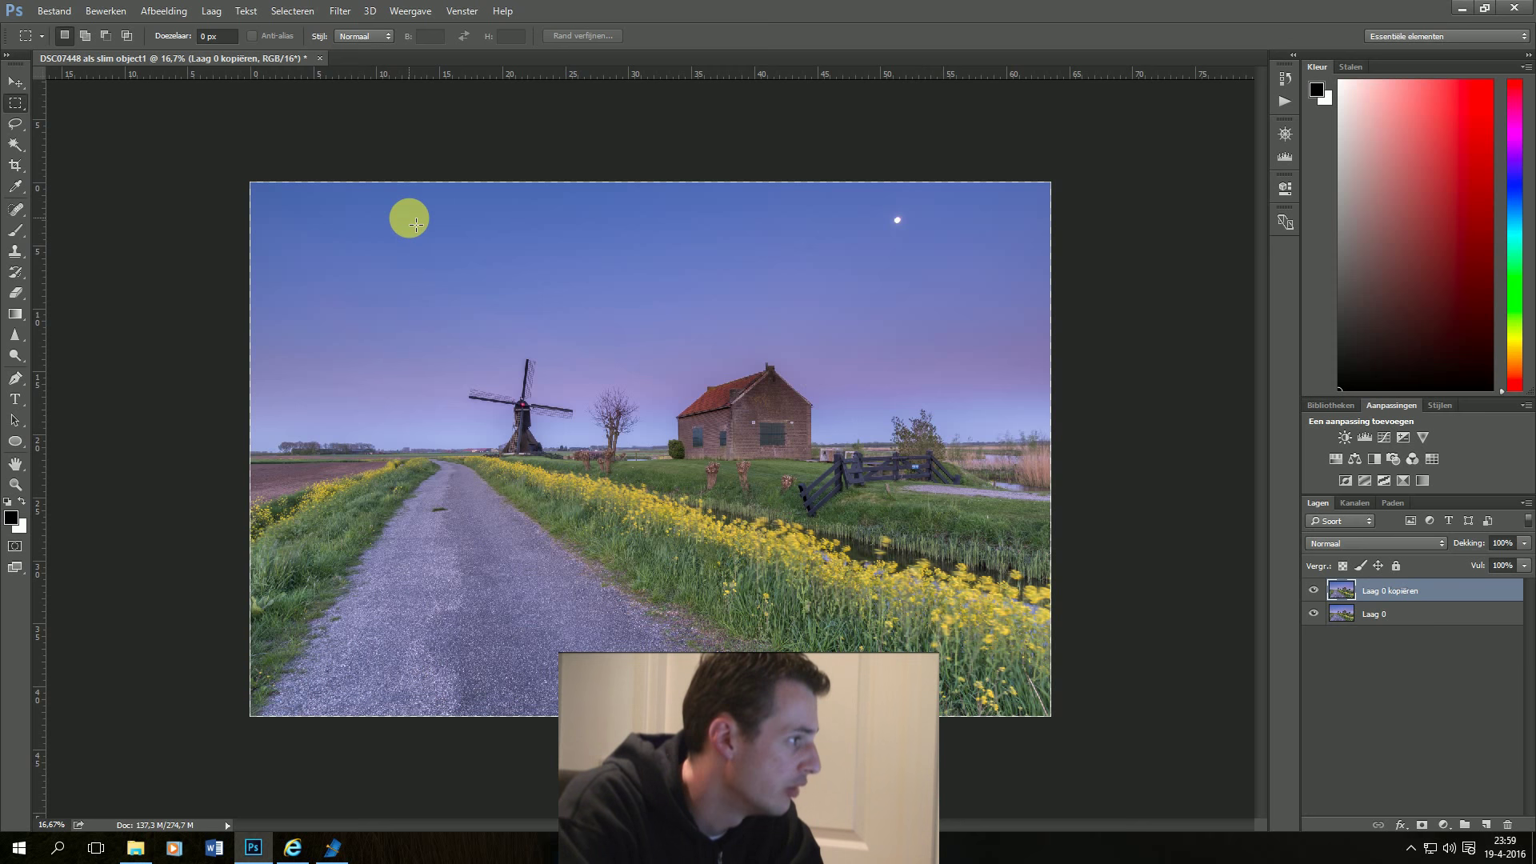
# Straighten the photo along the horizon by about 0.8° with the Crop tool and apply the crop.
pyautogui.click(16, 166)
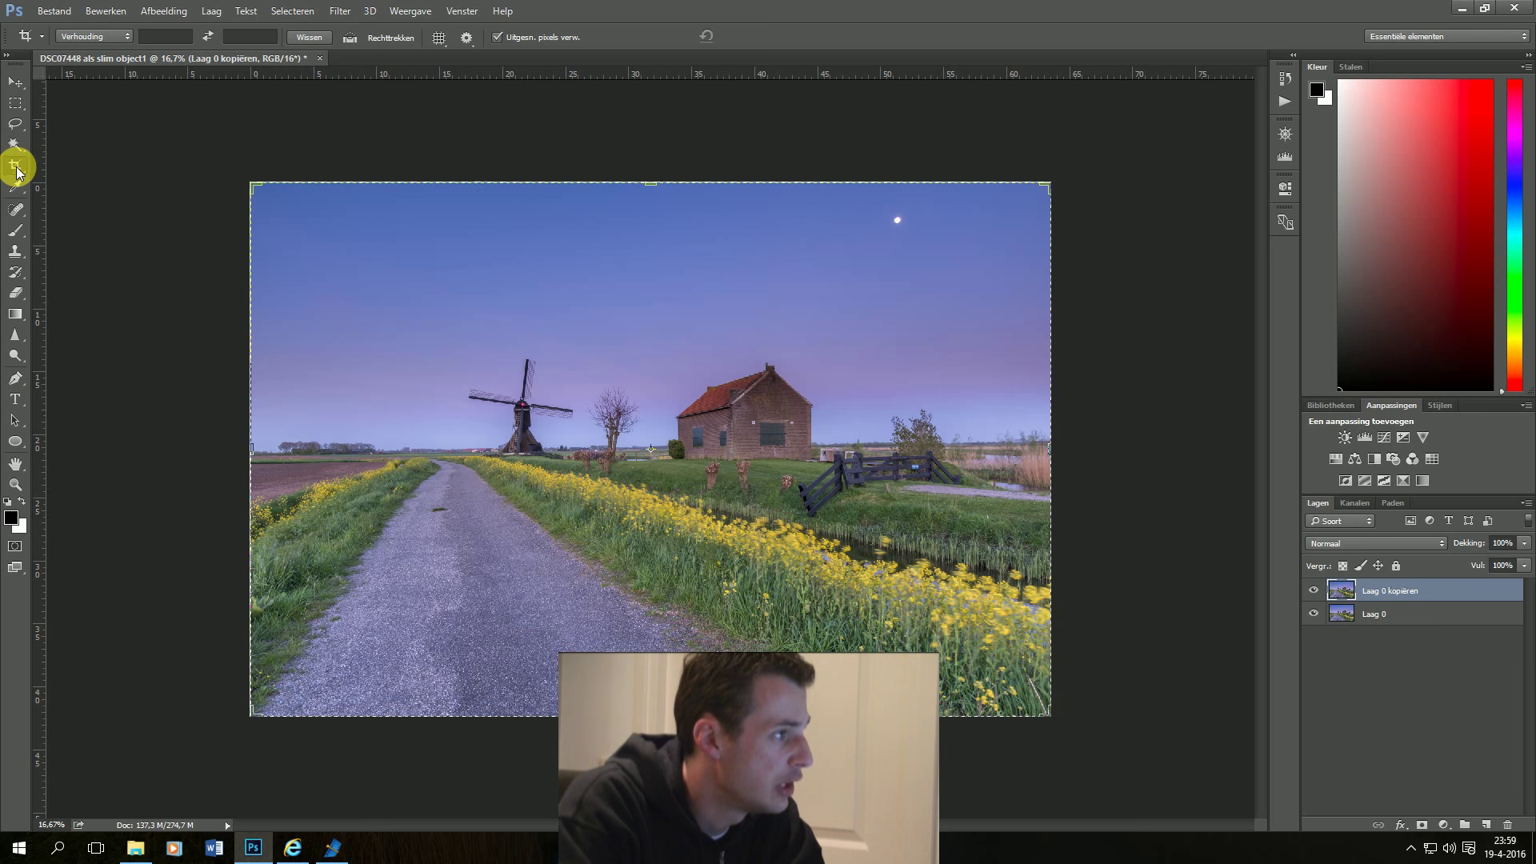
pyautogui.click(349, 43)
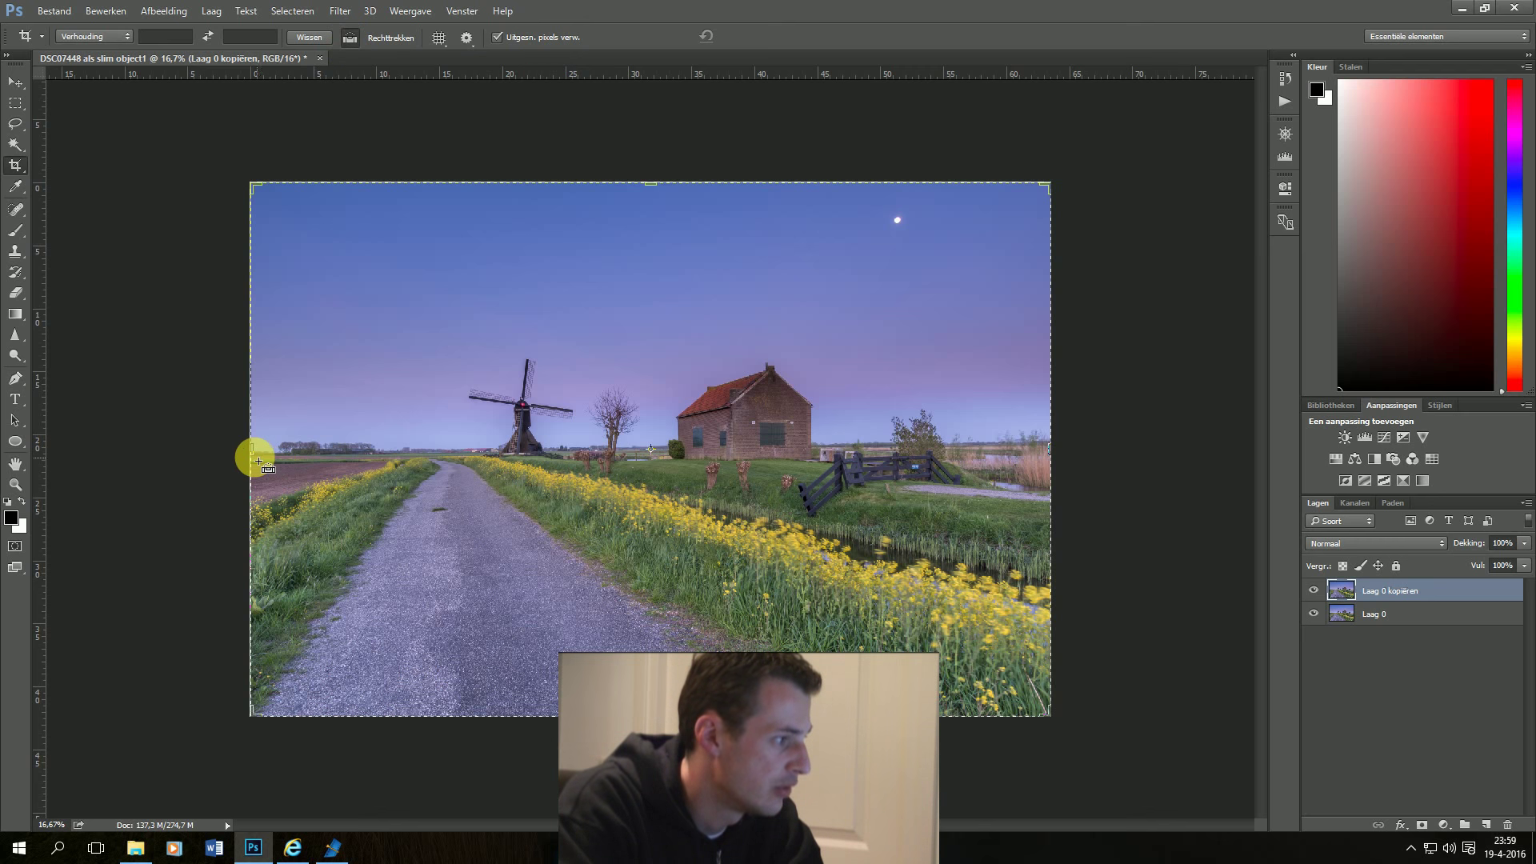
pyautogui.moveTo(254, 459); pyautogui.dragTo(1059, 448)
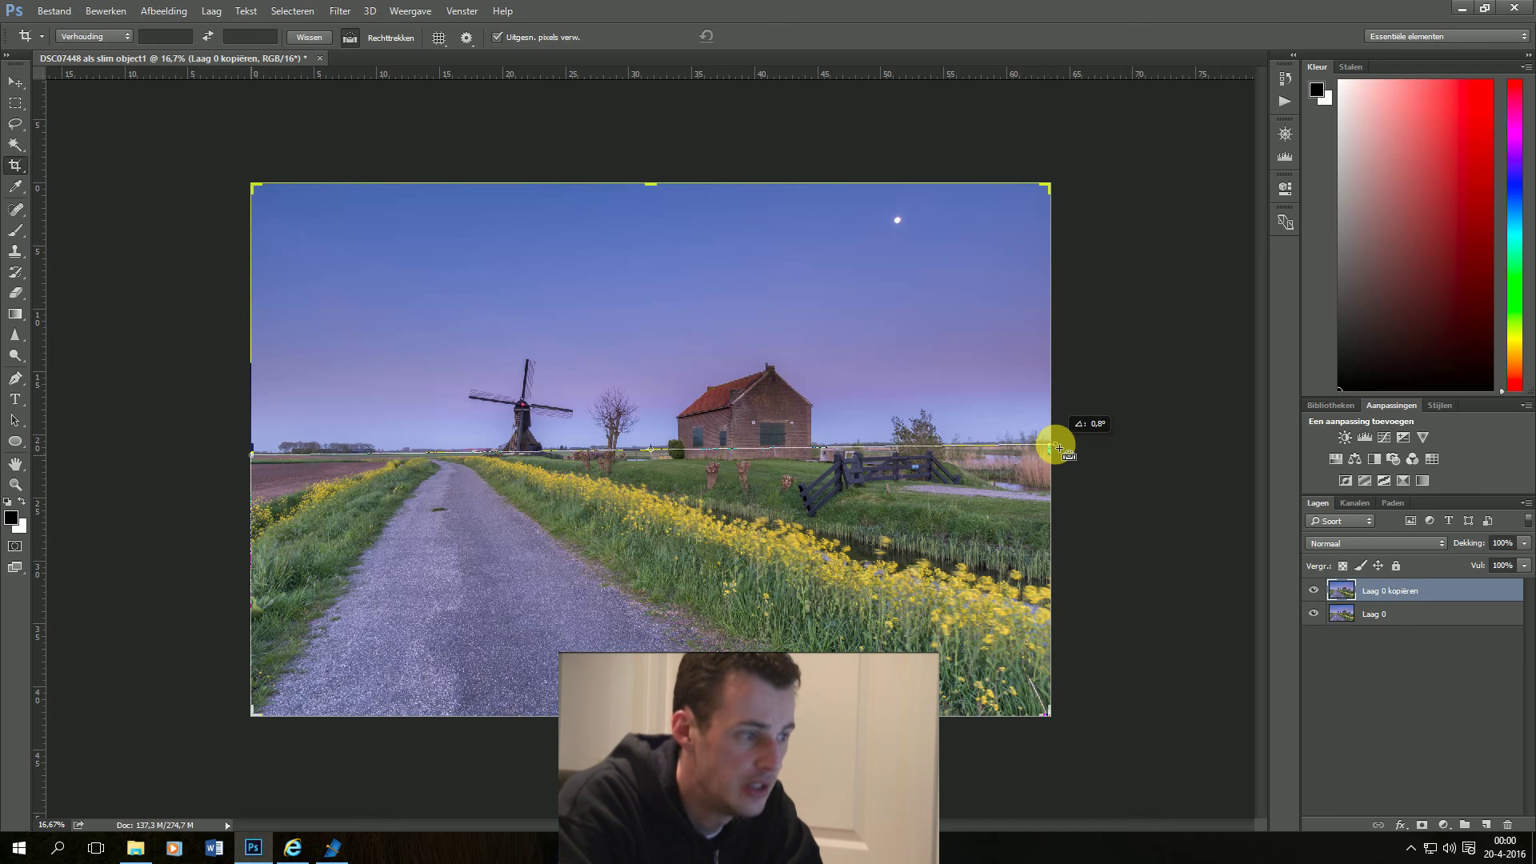
pyautogui.moveTo(1058, 448); pyautogui.dragTo(1056, 444)
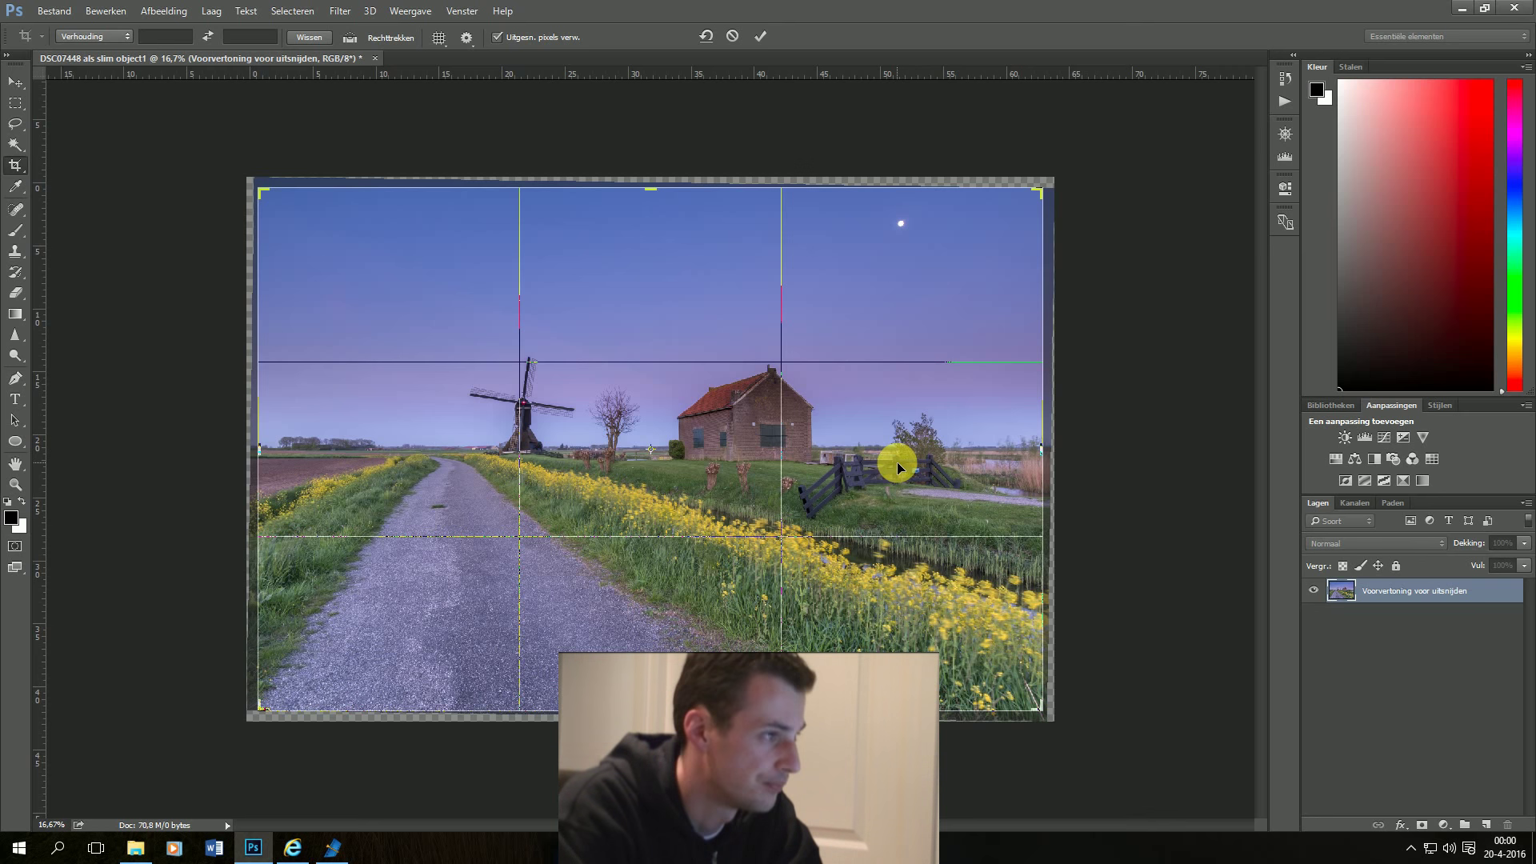
pyautogui.click(760, 36)
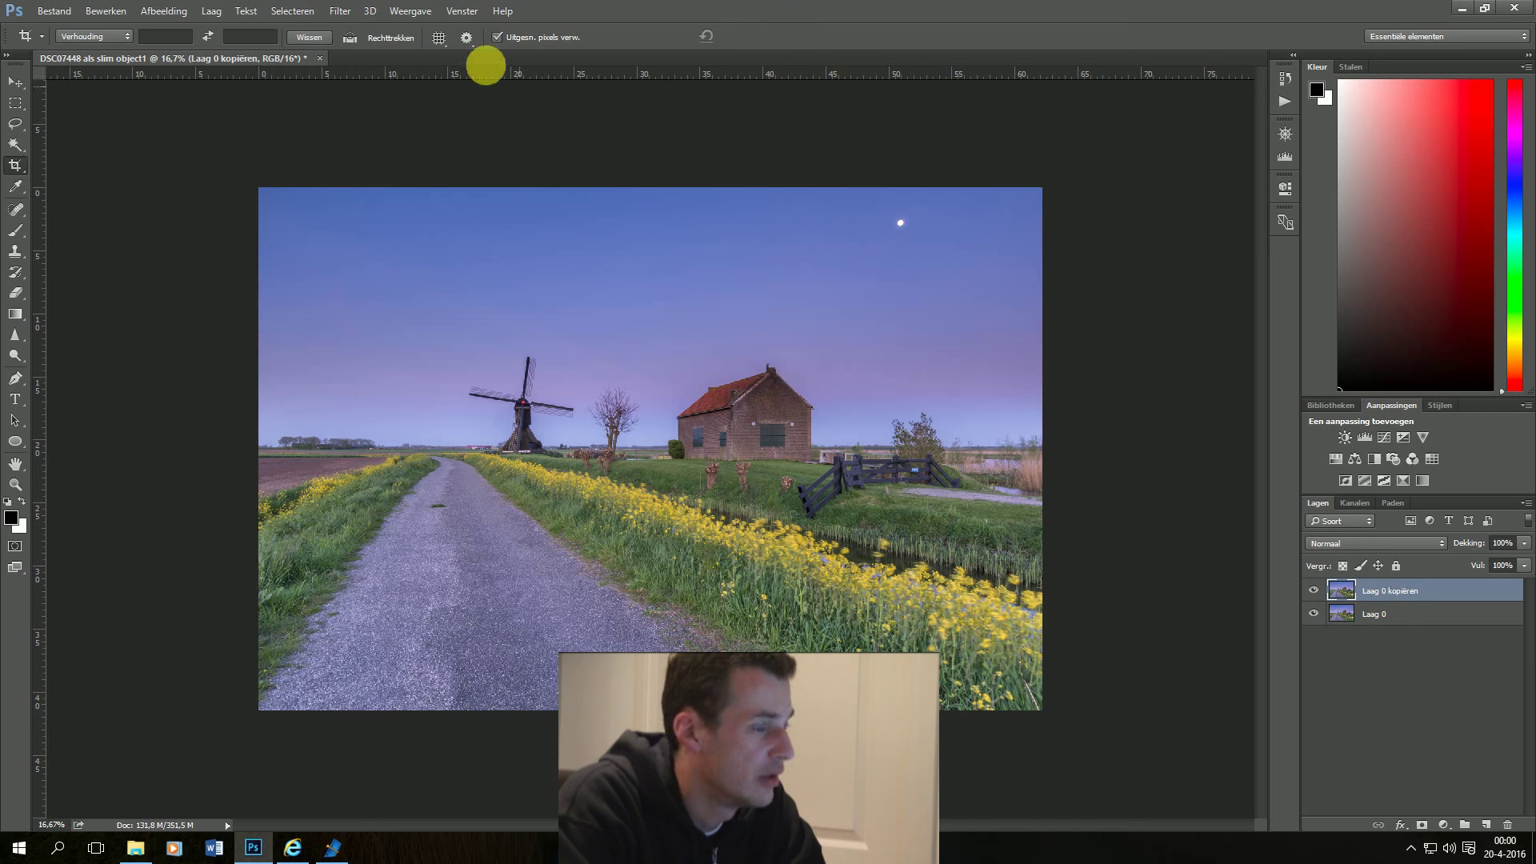
# Open Color Efex Pro 4 on the Laag 0 kopiëren layer and reset Detail Extractor, Contrast and Verzadiging to 0%.
pyautogui.click(340, 14)
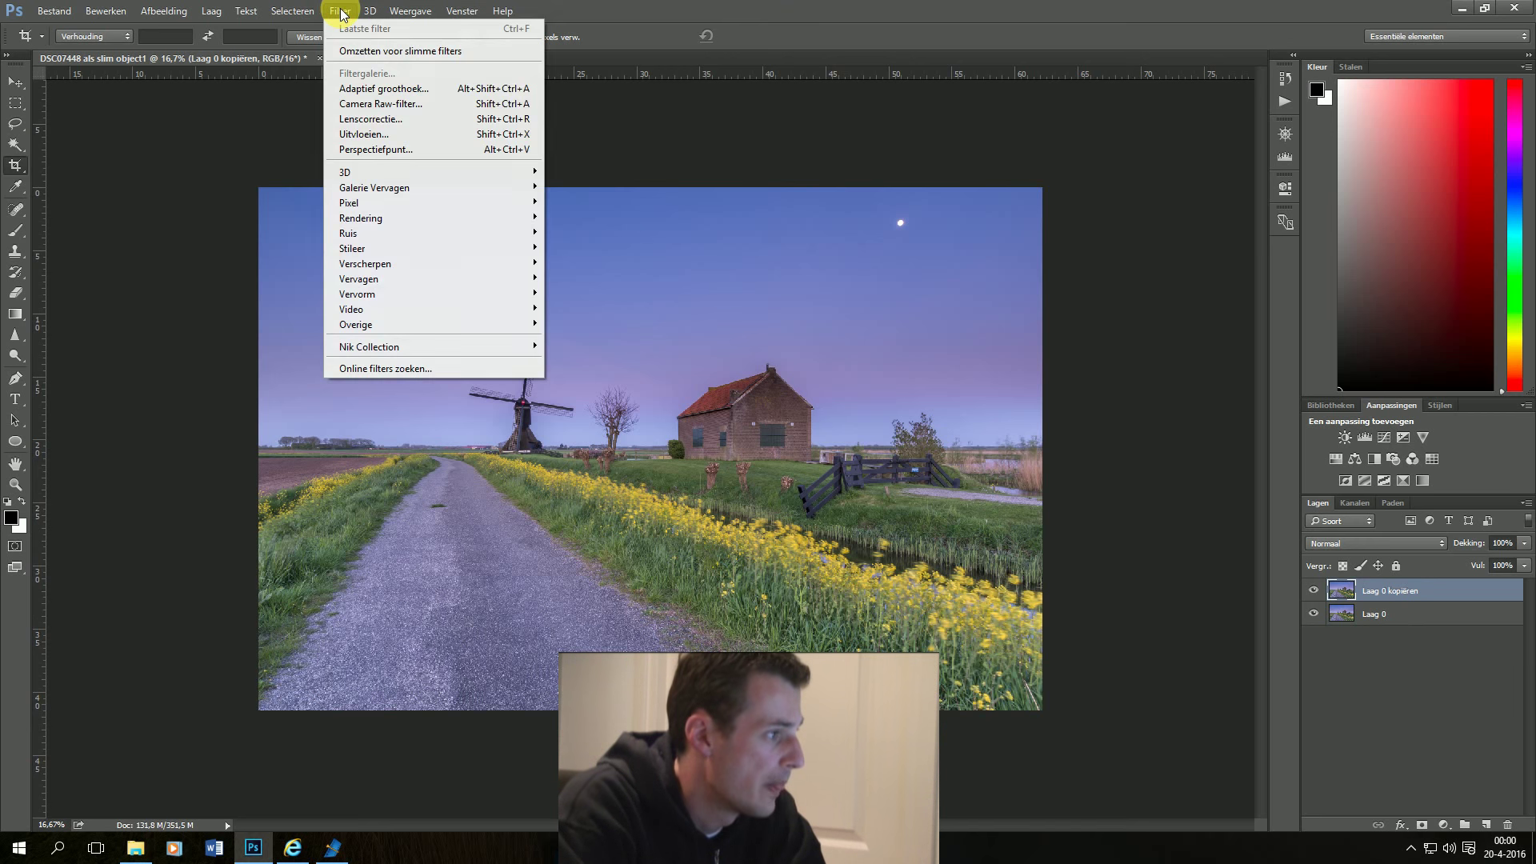
pyautogui.moveTo(420, 352)
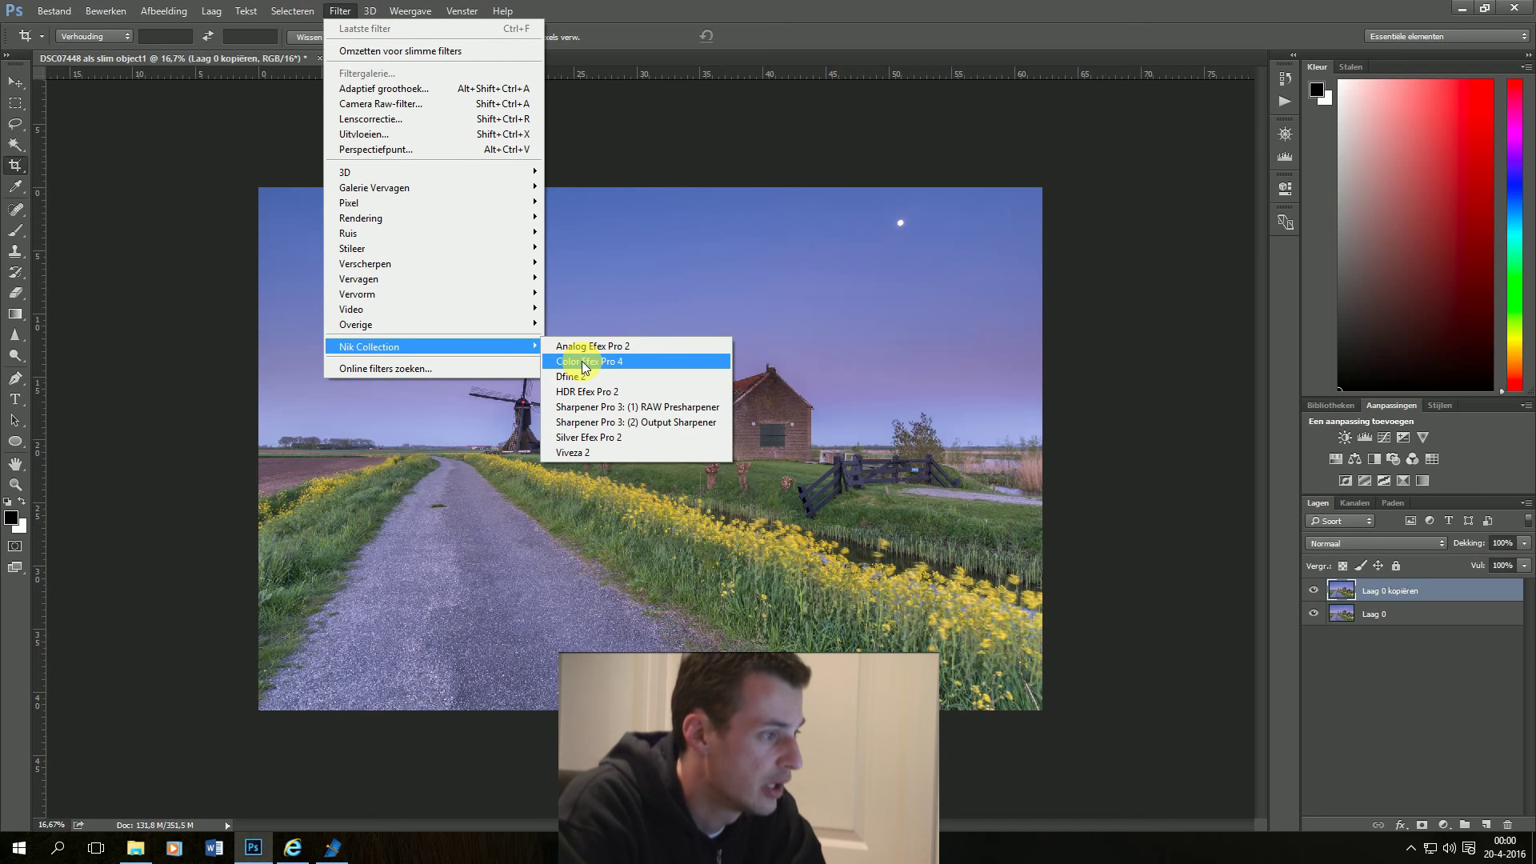
pyautogui.click(584, 364)
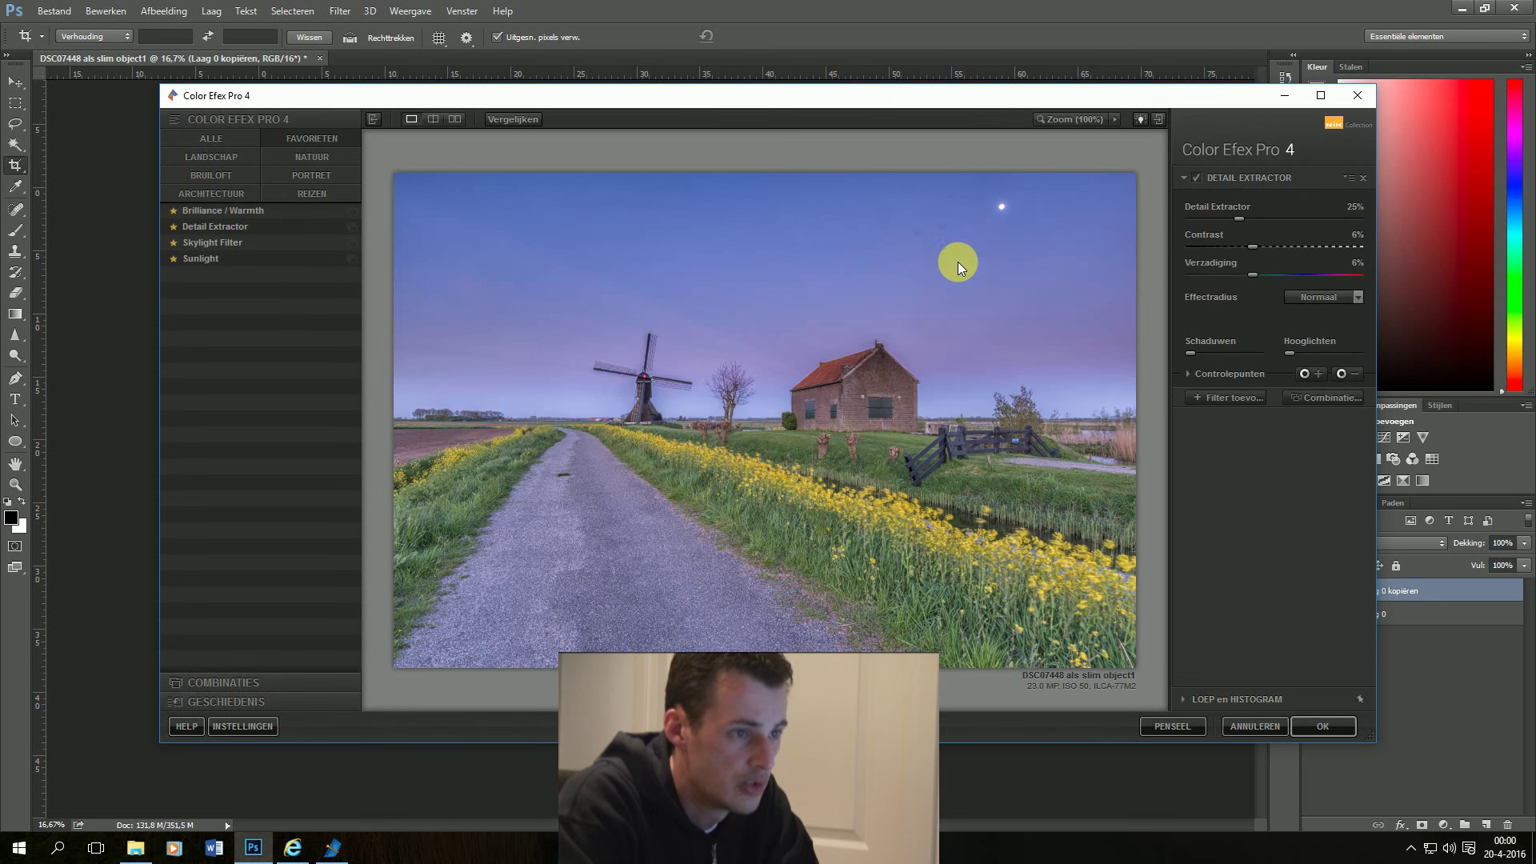
pyautogui.moveTo(1239, 219); pyautogui.dragTo(1192, 217)
pyautogui.moveTo(1277, 253); pyautogui.dragTo(1235, 247)
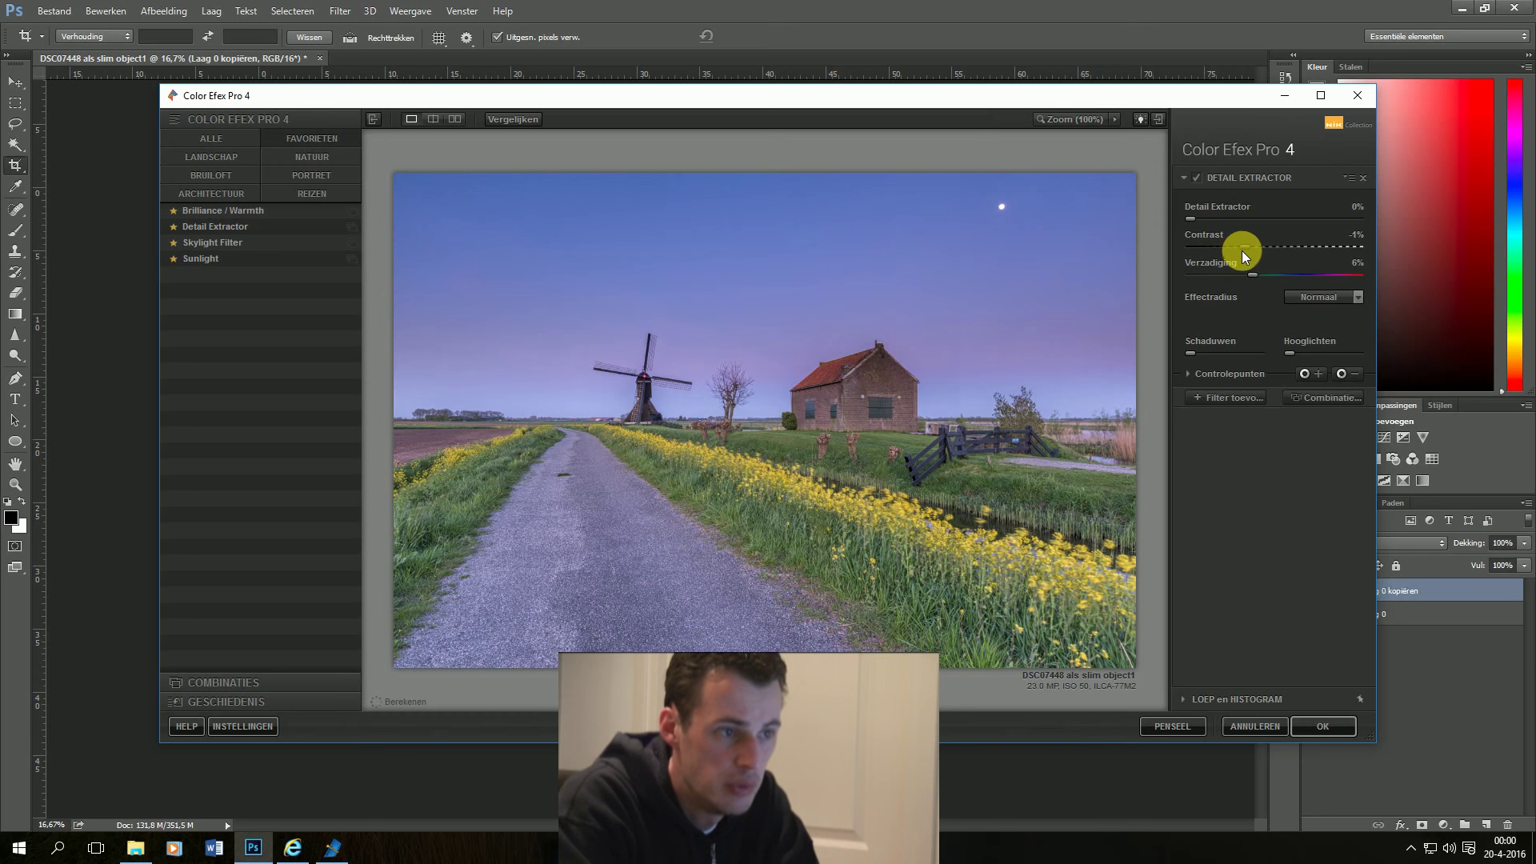
pyautogui.moveTo(1256, 272); pyautogui.dragTo(1228, 269)
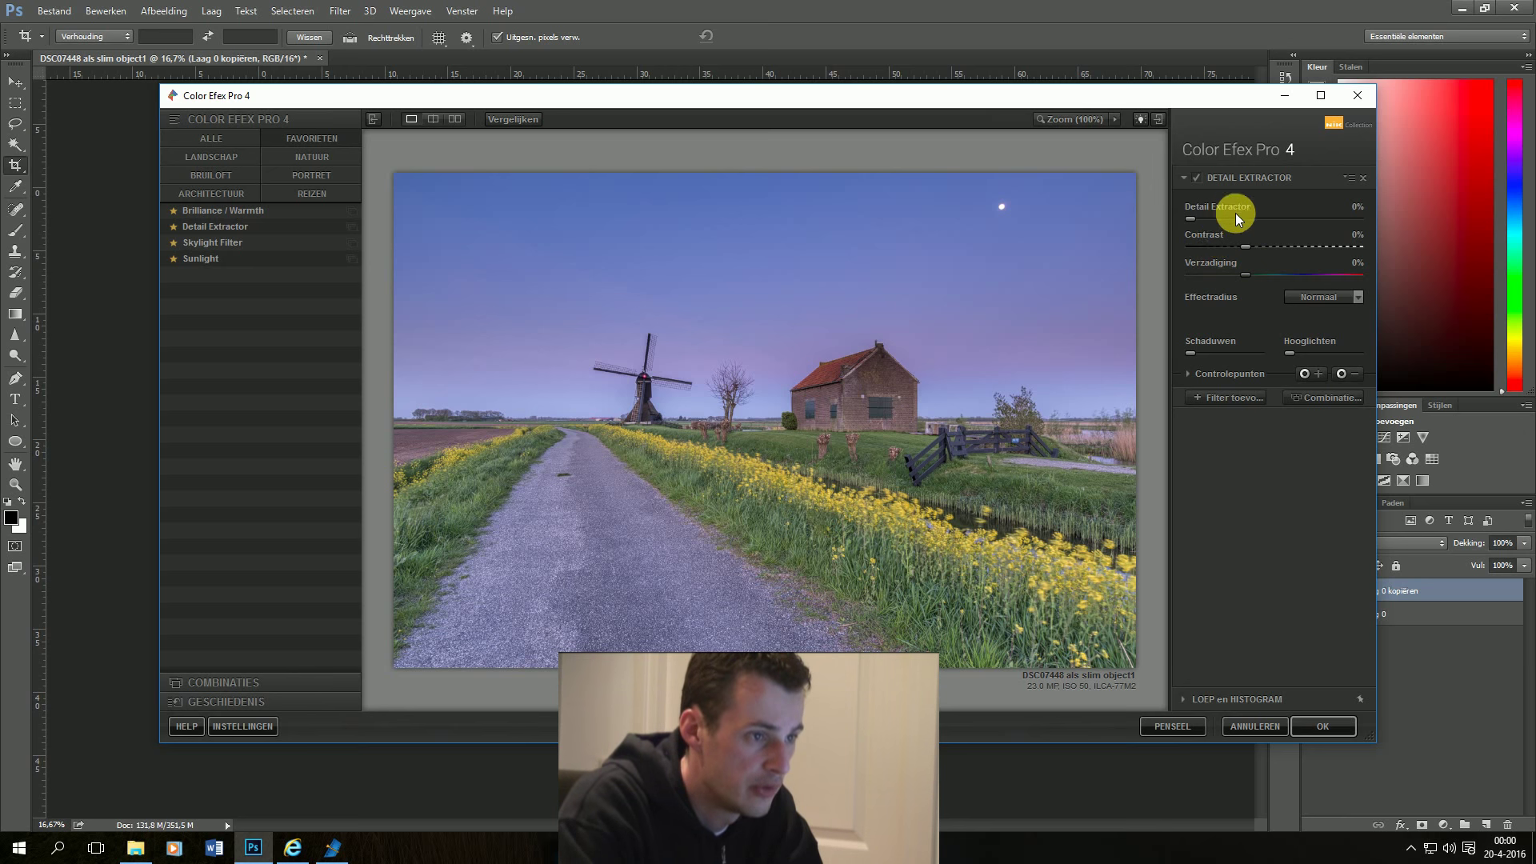
# Set the Detail Extractor filter to 5% detail, 10% Contrast and 10% Verzadiging.
pyautogui.moveTo(1198, 219); pyautogui.dragTo(1216, 222)
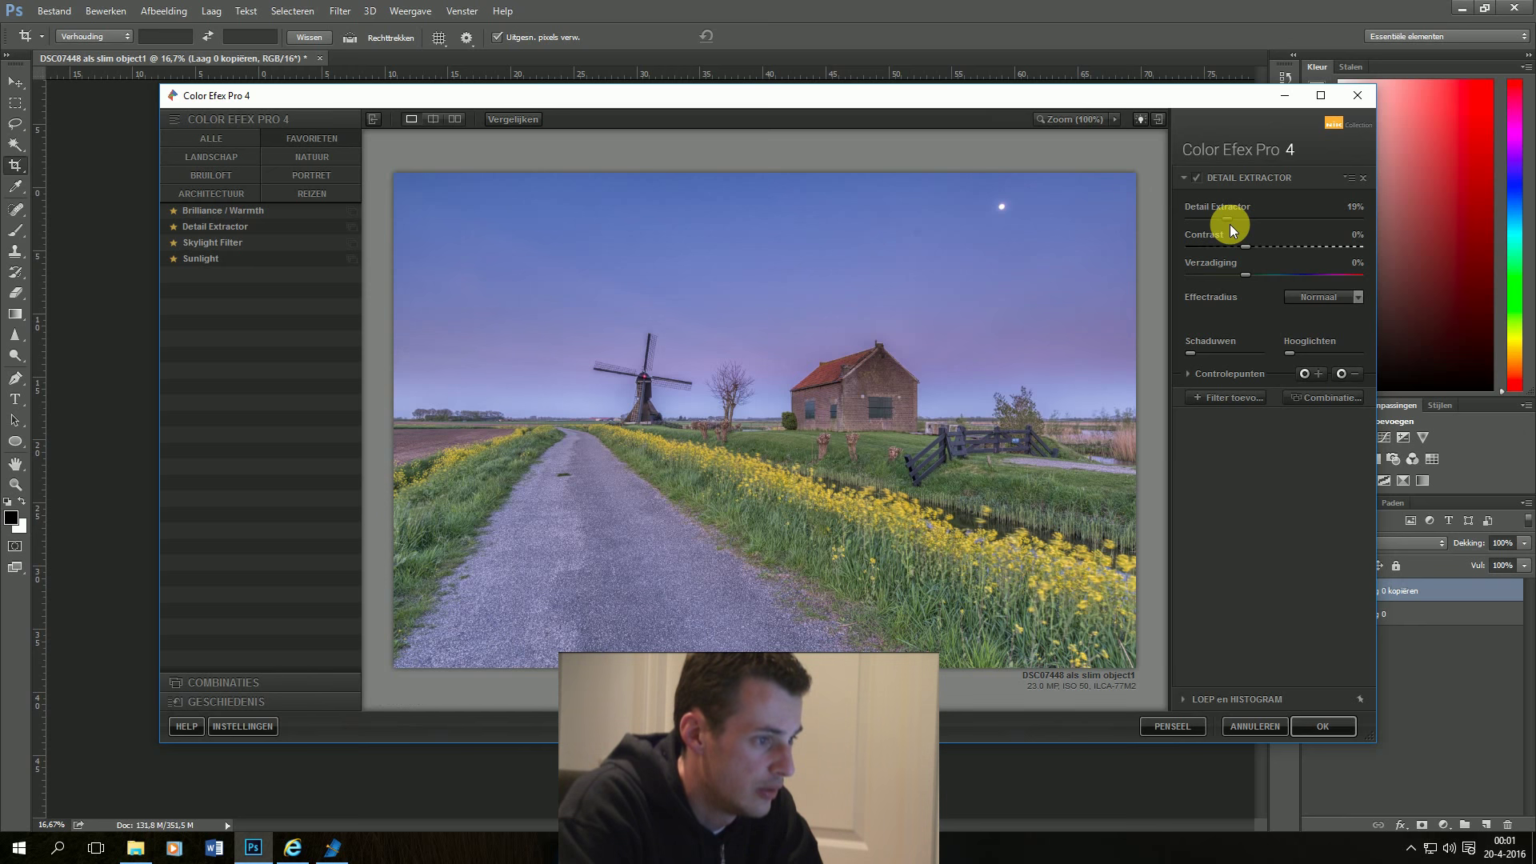
pyautogui.moveTo(1213, 226); pyautogui.dragTo(1203, 224)
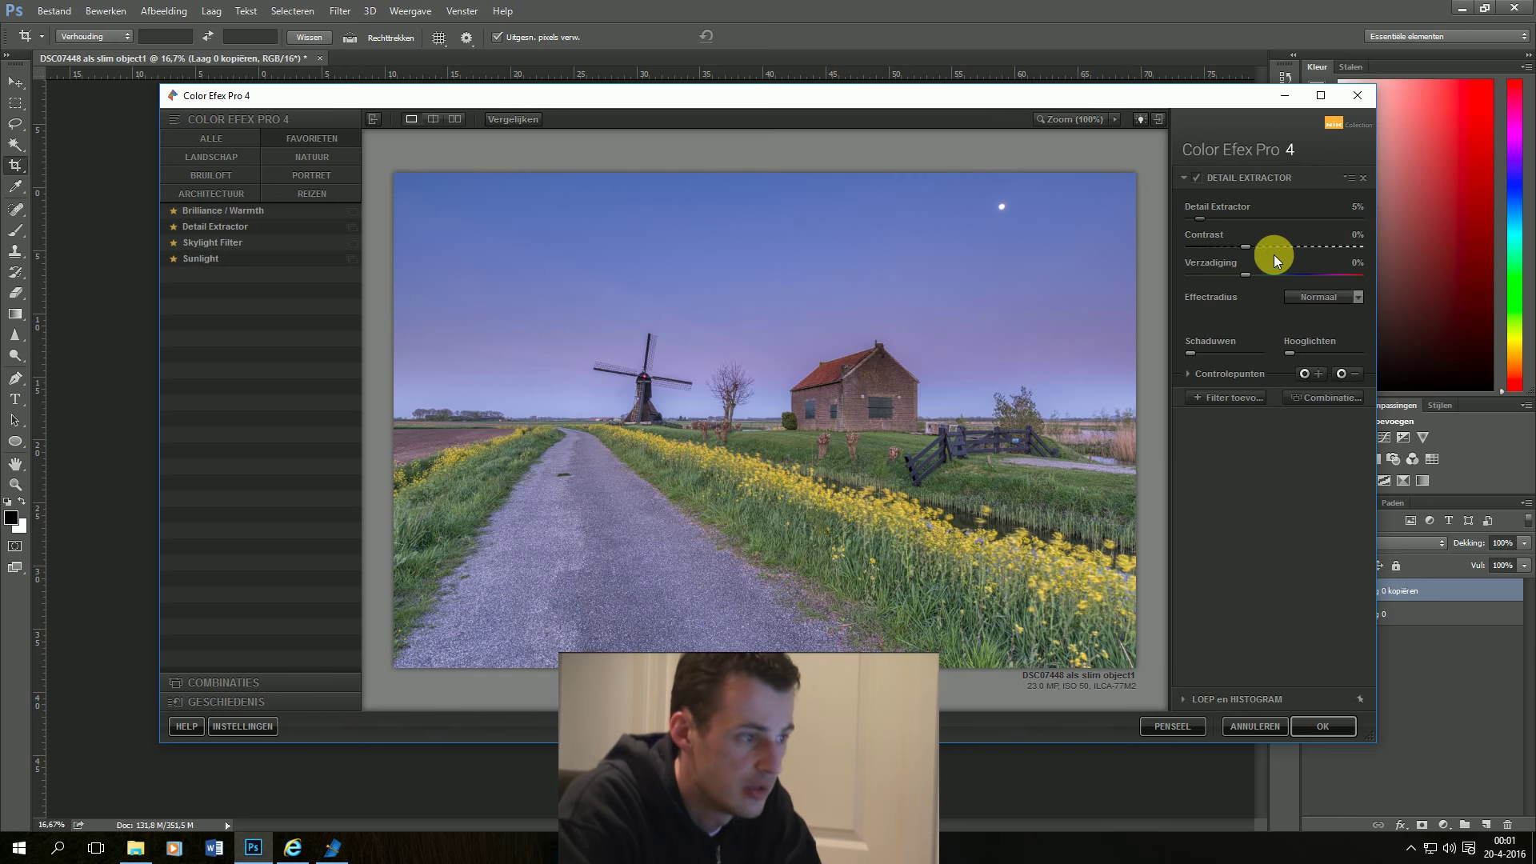
pyautogui.moveTo(1259, 245); pyautogui.dragTo(1256, 244)
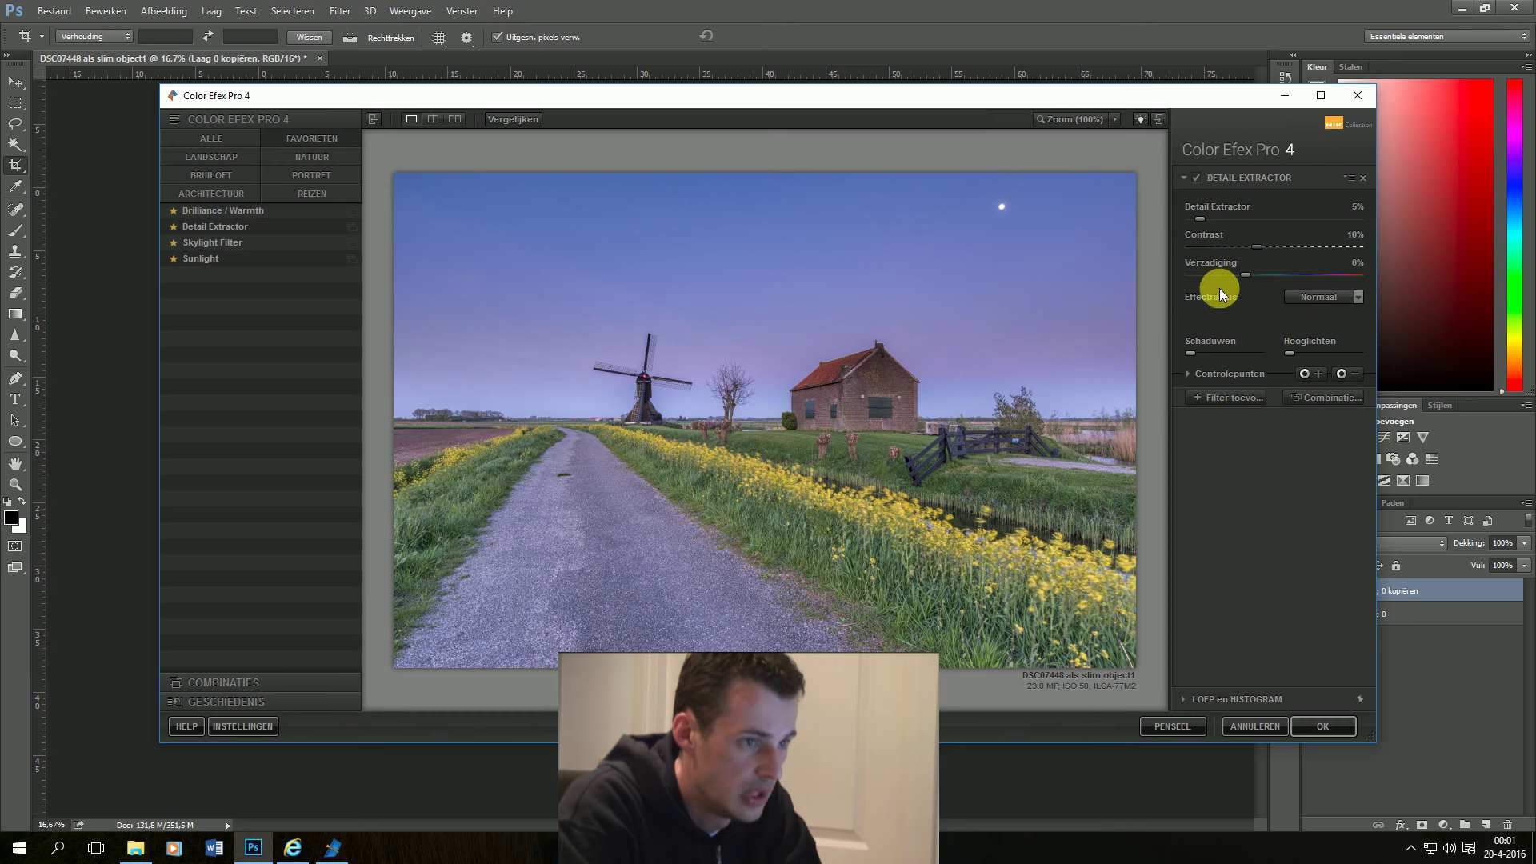
pyautogui.click(1355, 264)
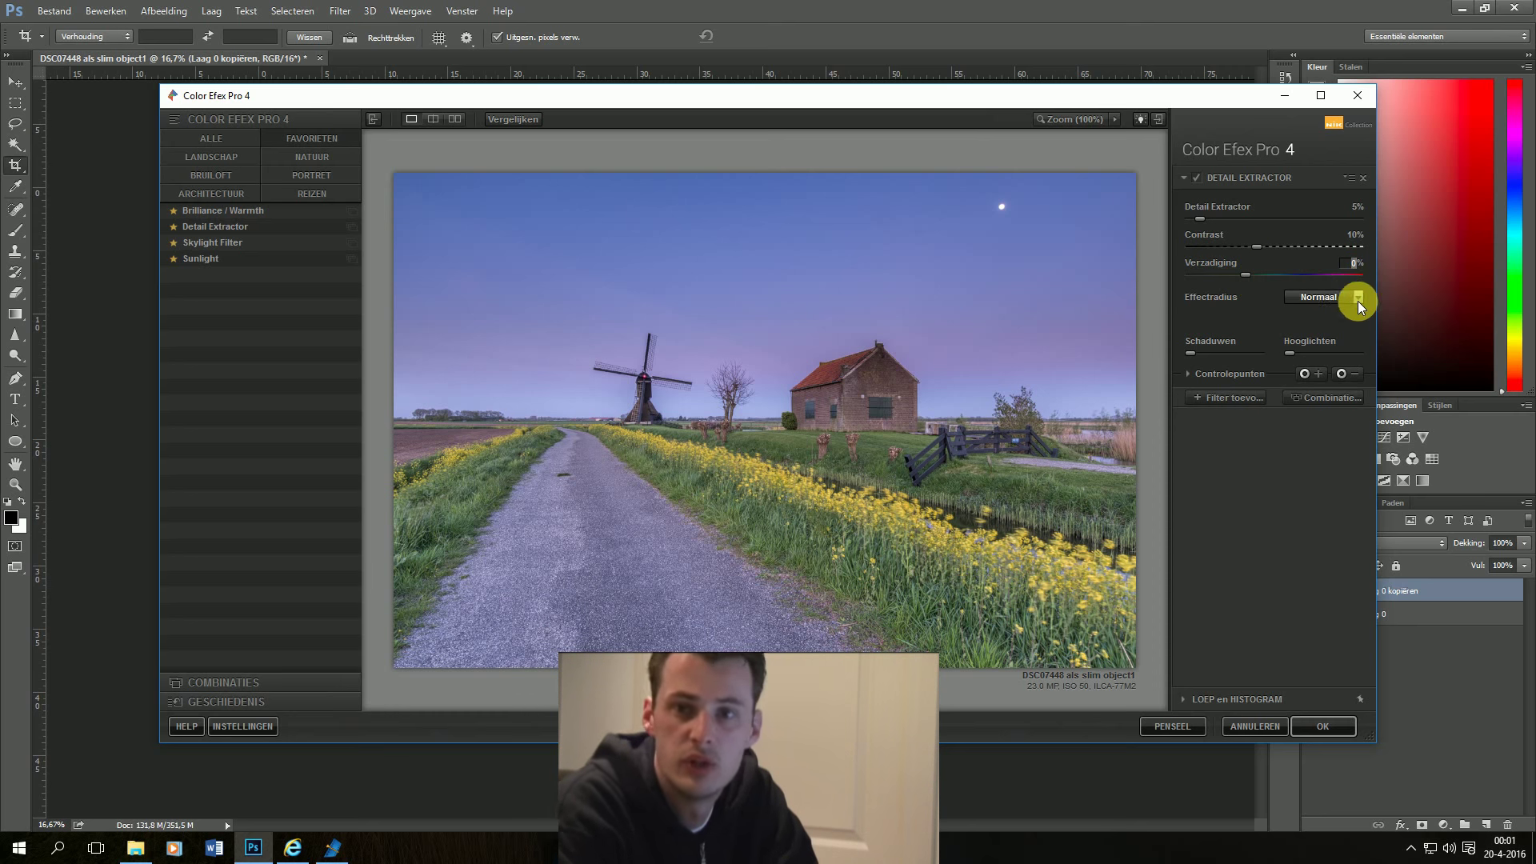
pyautogui.write('10')
pyautogui.press('Return')
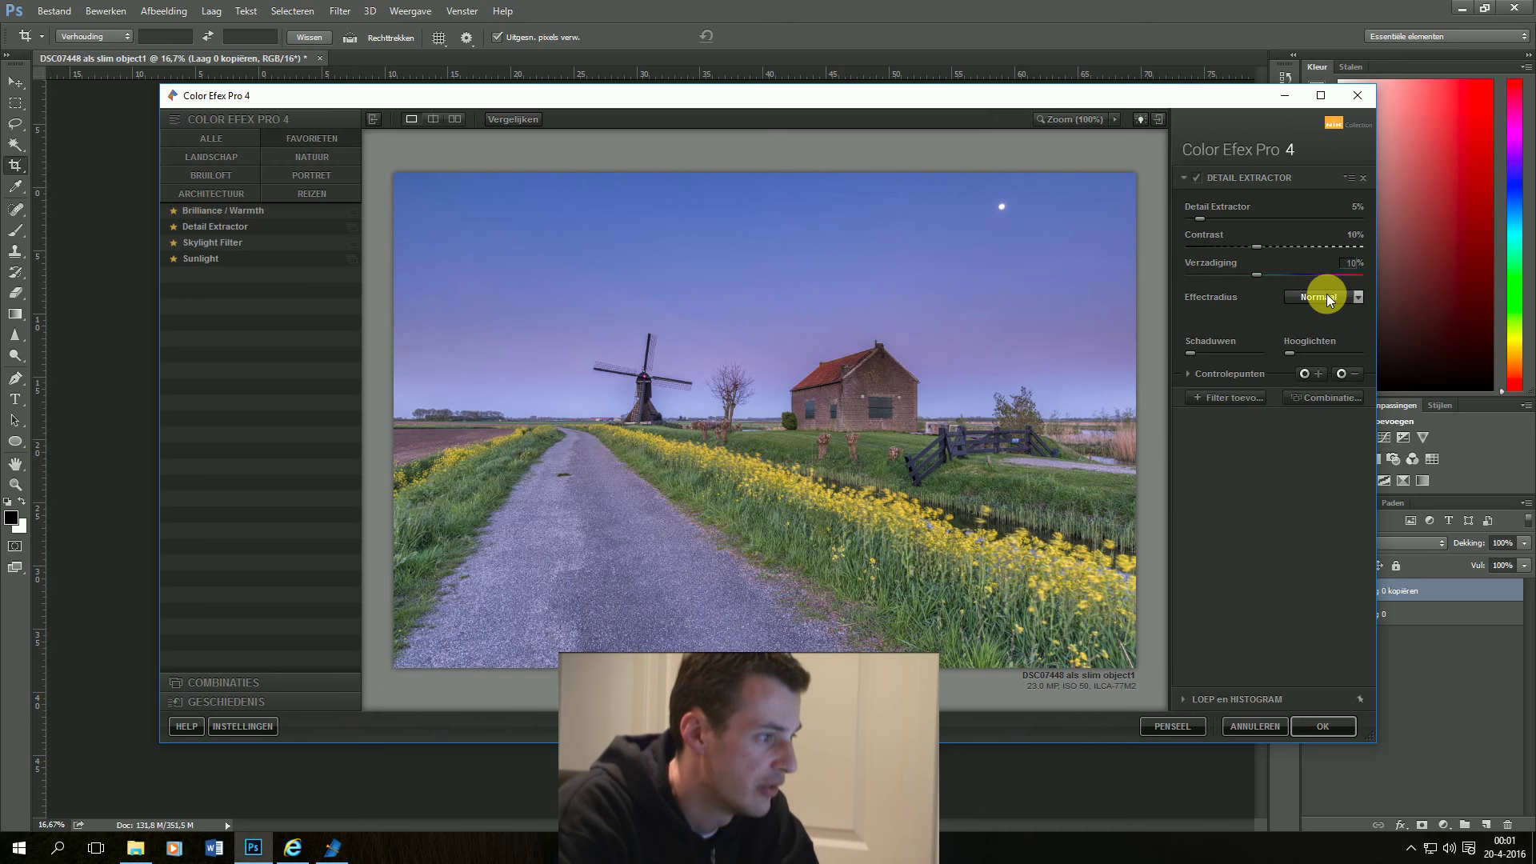
# Add a Skylight Filter to the filter stack and set its Sterkte to about 18%.
pyautogui.click(1232, 400)
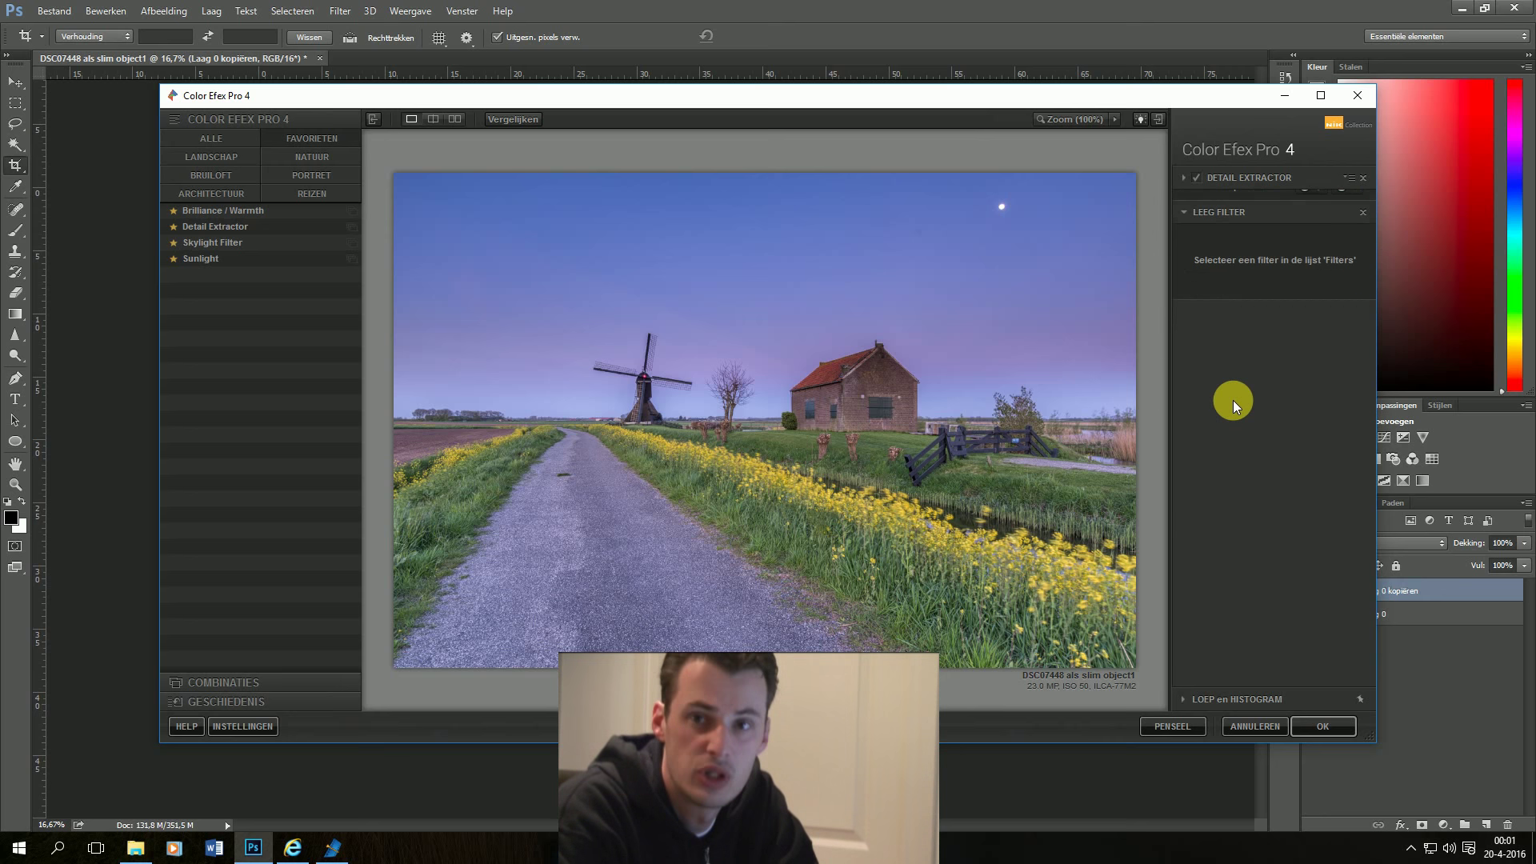
pyautogui.click(240, 241)
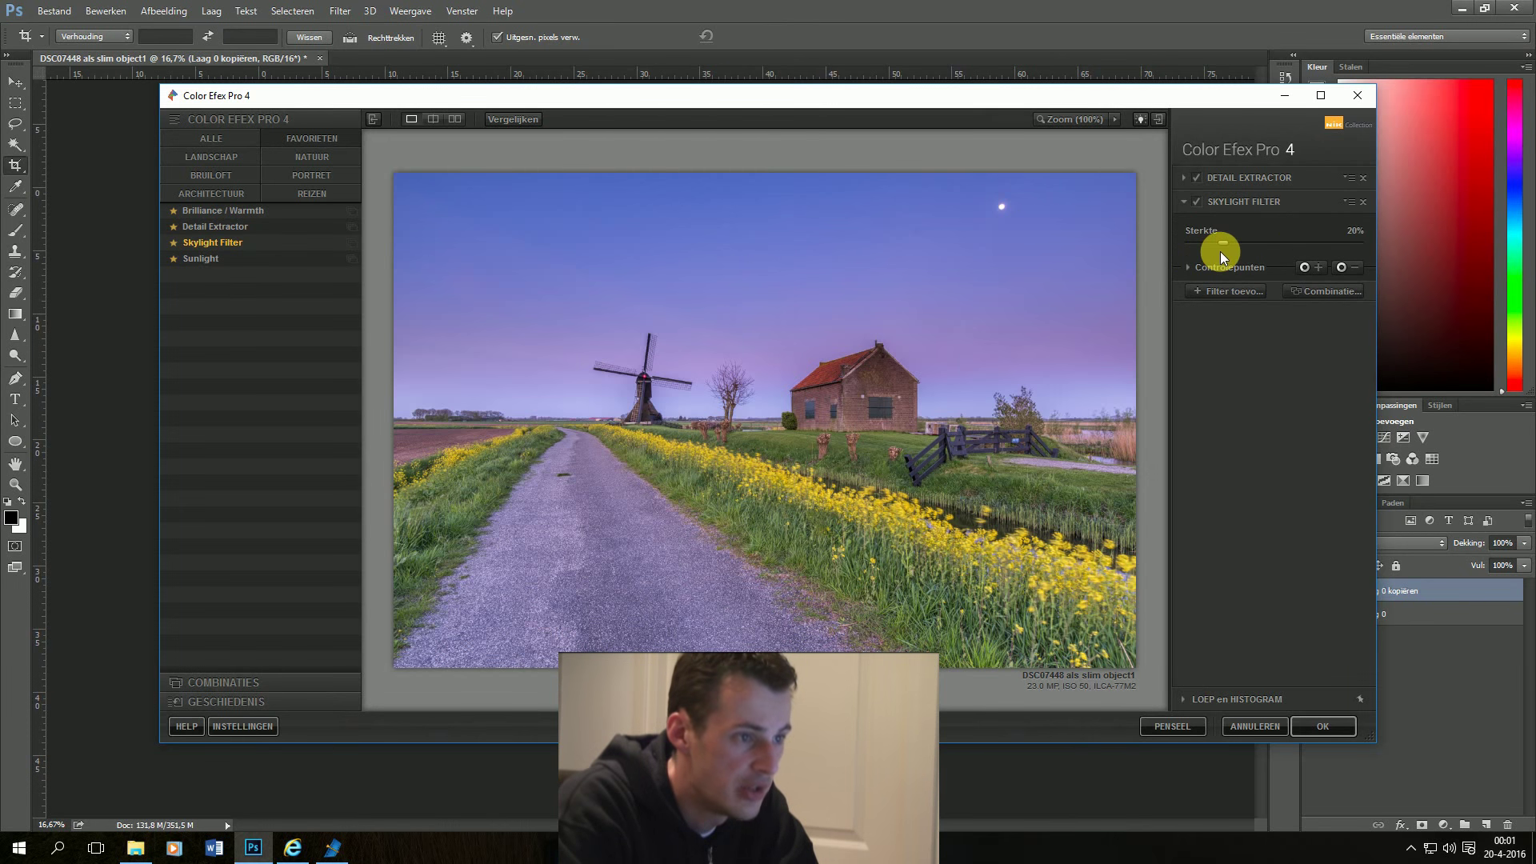
pyautogui.moveTo(1221, 242); pyautogui.dragTo(1163, 241)
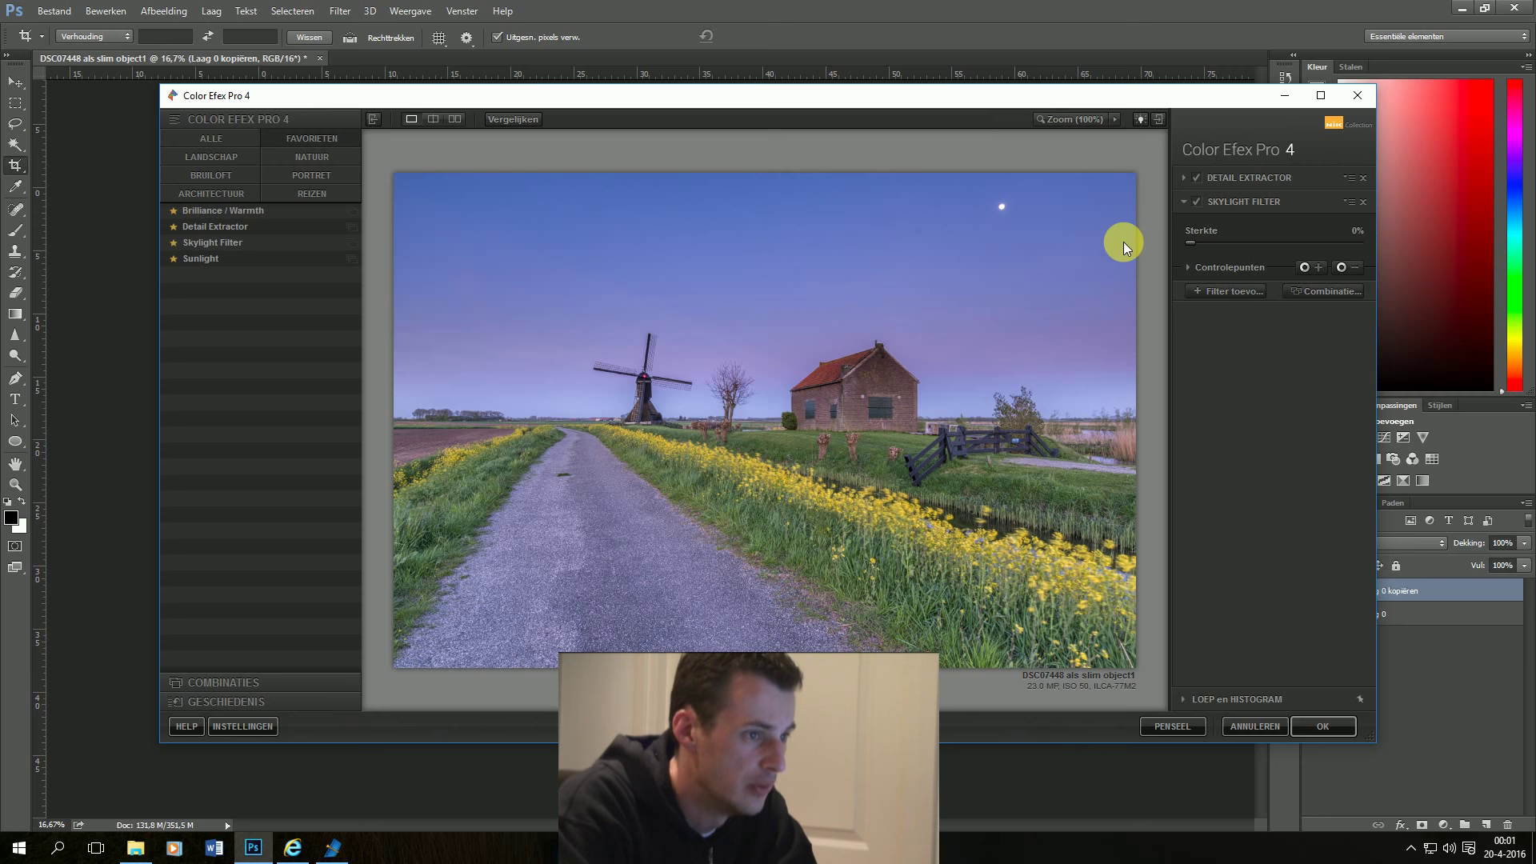
pyautogui.moveTo(1193, 241); pyautogui.dragTo(1207, 240)
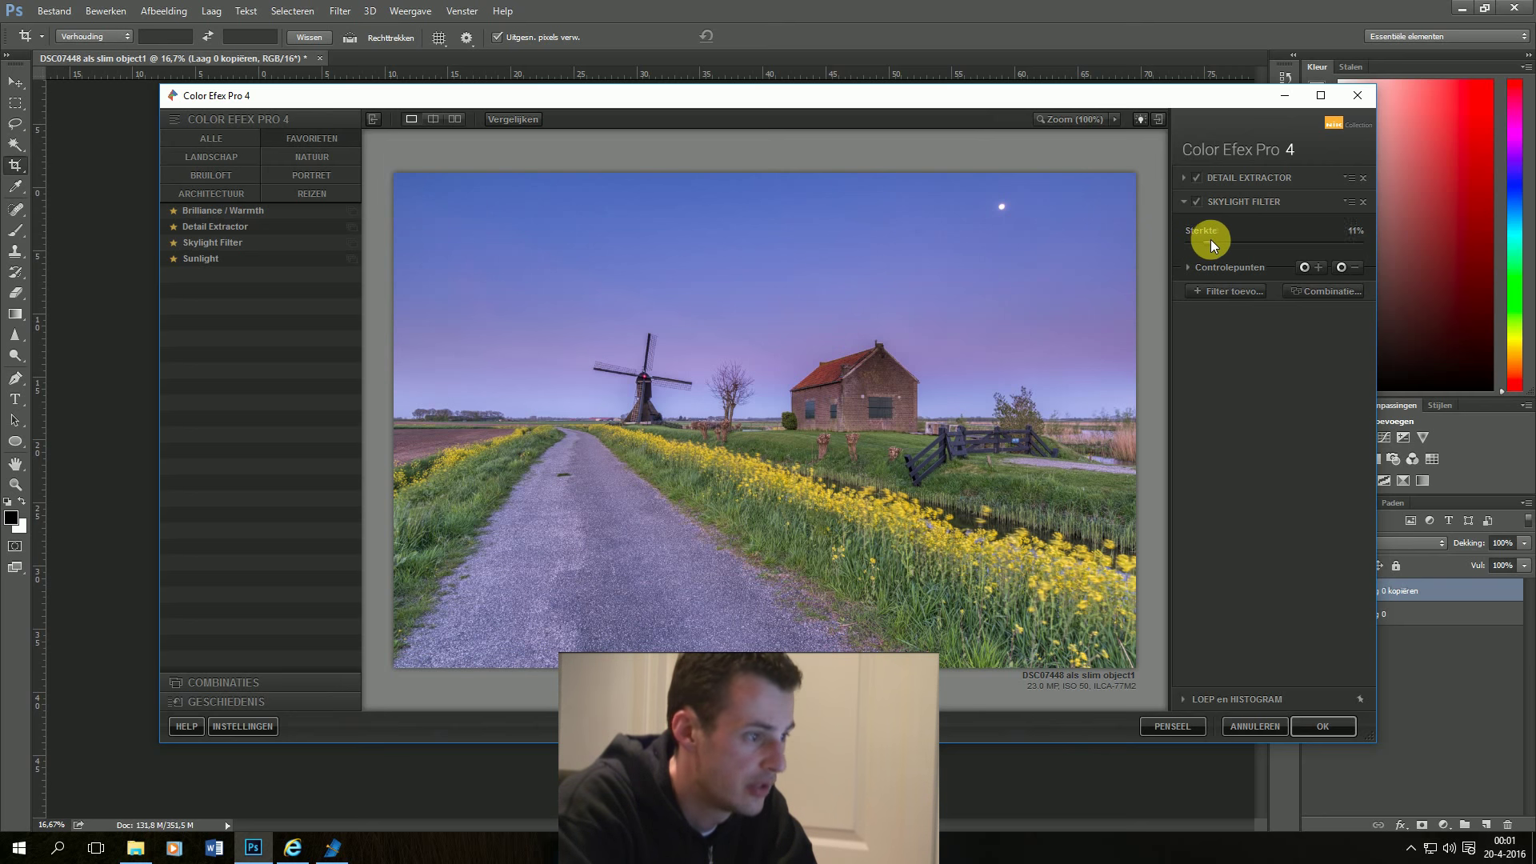
pyautogui.moveTo(1226, 237); pyautogui.dragTo(1227, 237)
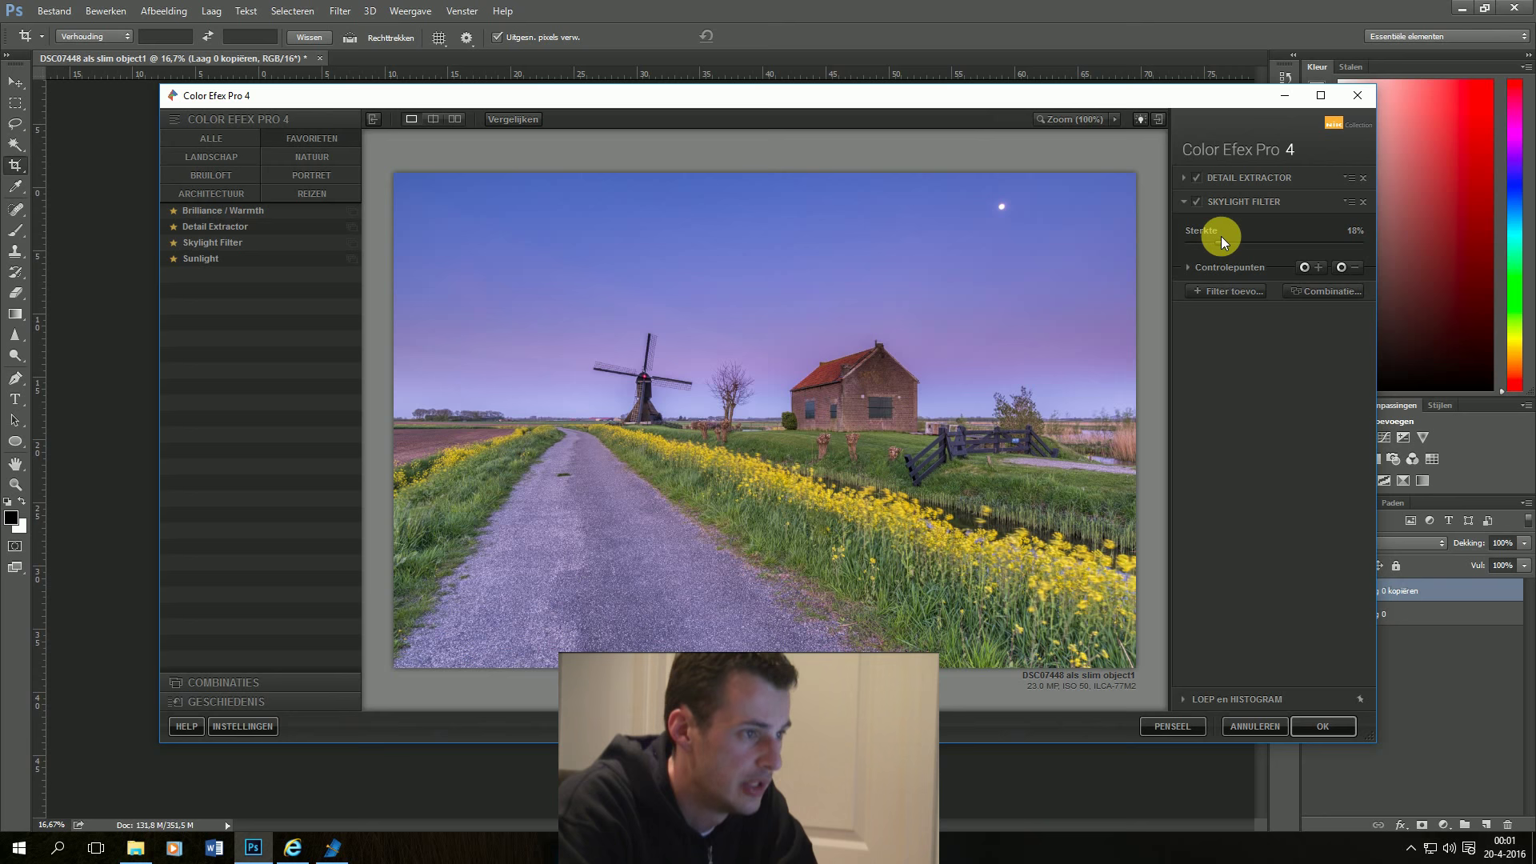
# Add a Brilliance / Warmth filter with Warmte at 25% and apply the filter stack to the photo.
pyautogui.click(1209, 295)
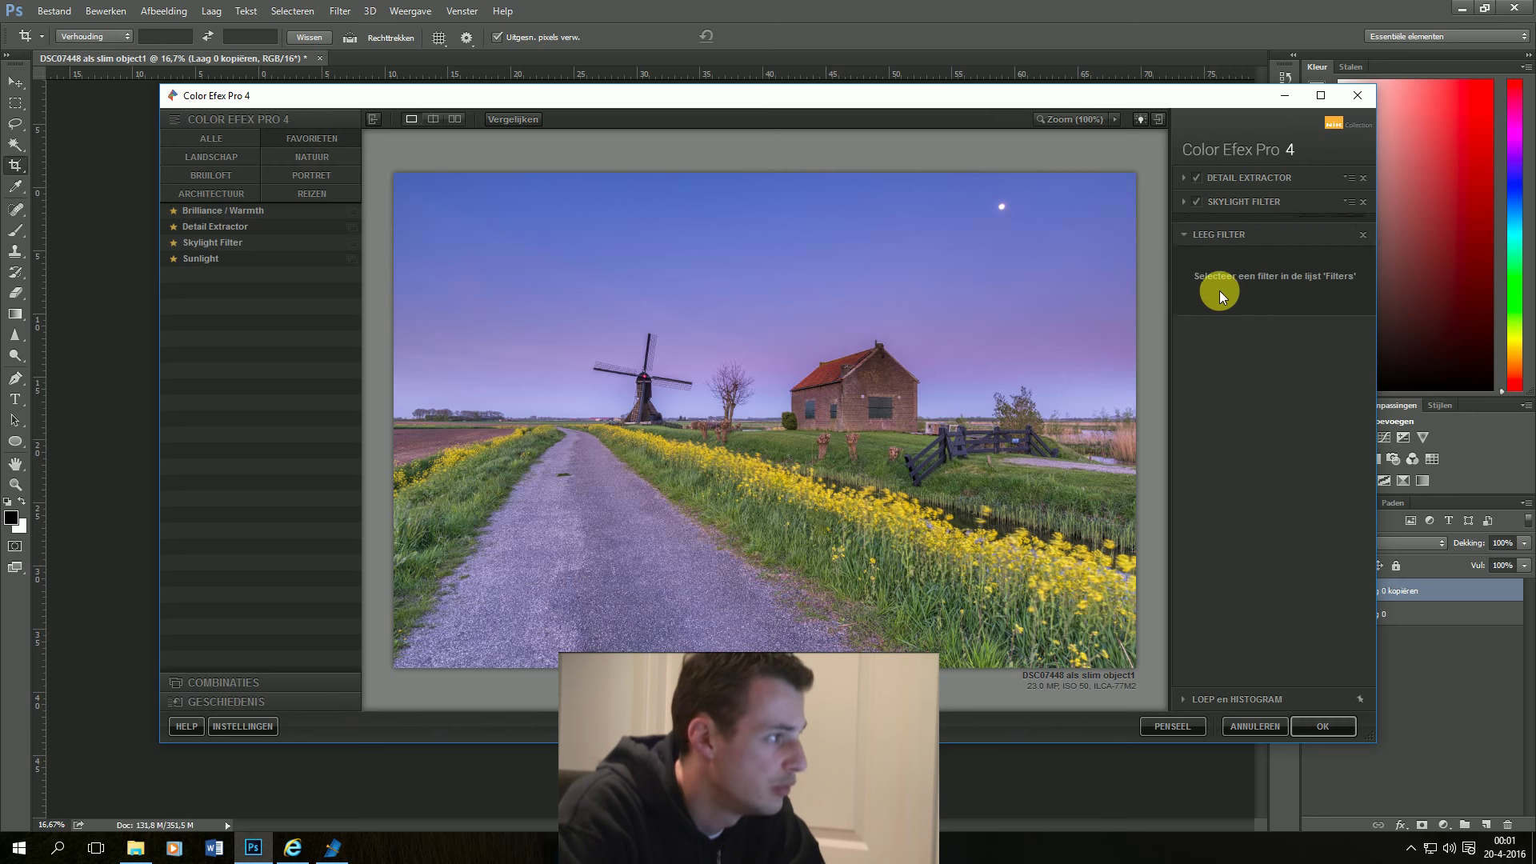
pyautogui.click(222, 210)
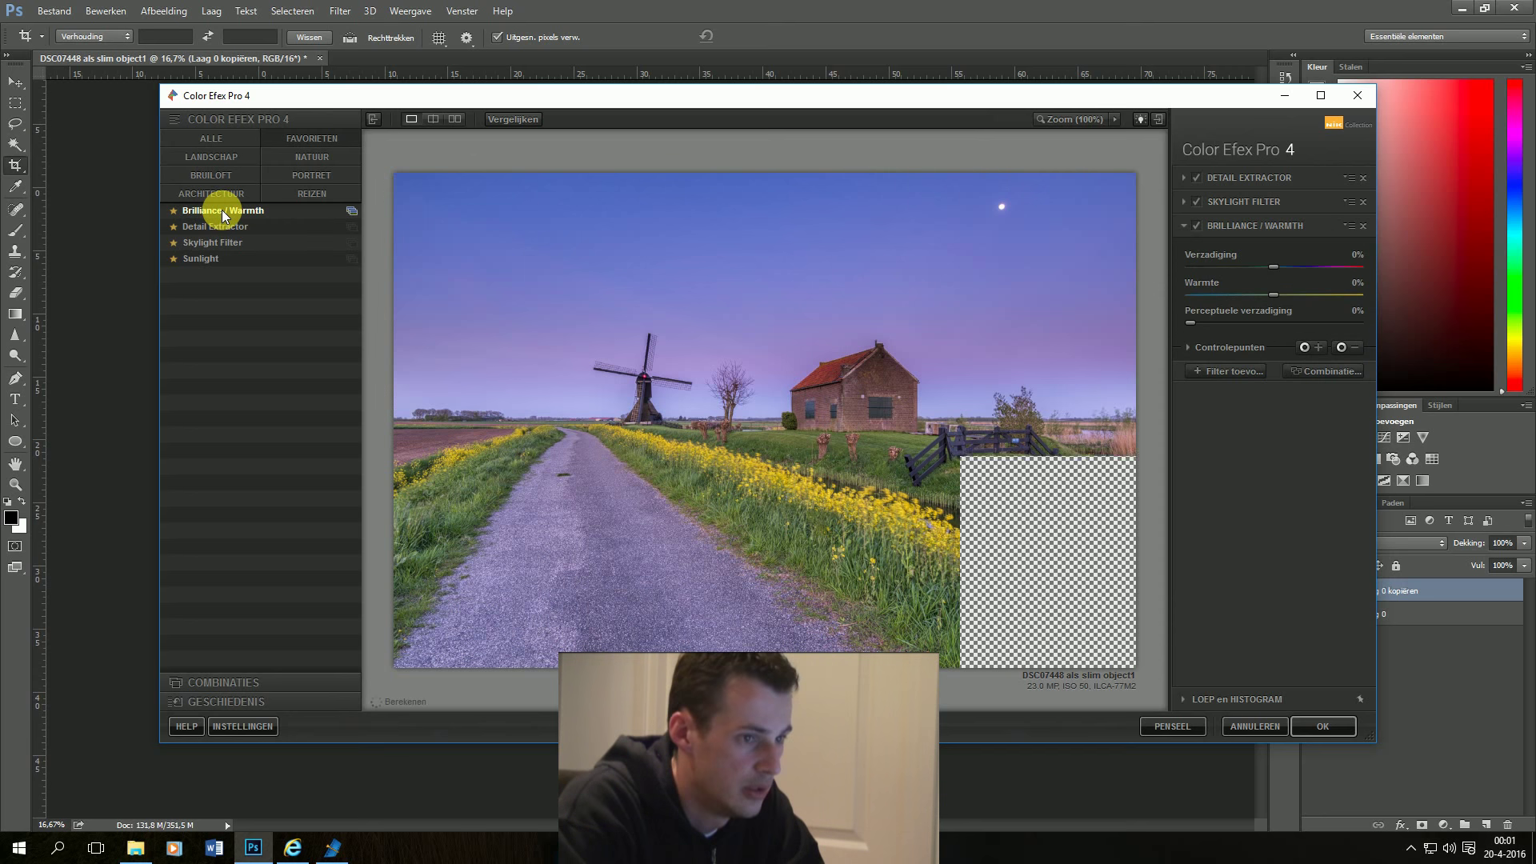
pyautogui.click(1275, 295)
pyautogui.moveTo(1285, 295); pyautogui.dragTo(1300, 292)
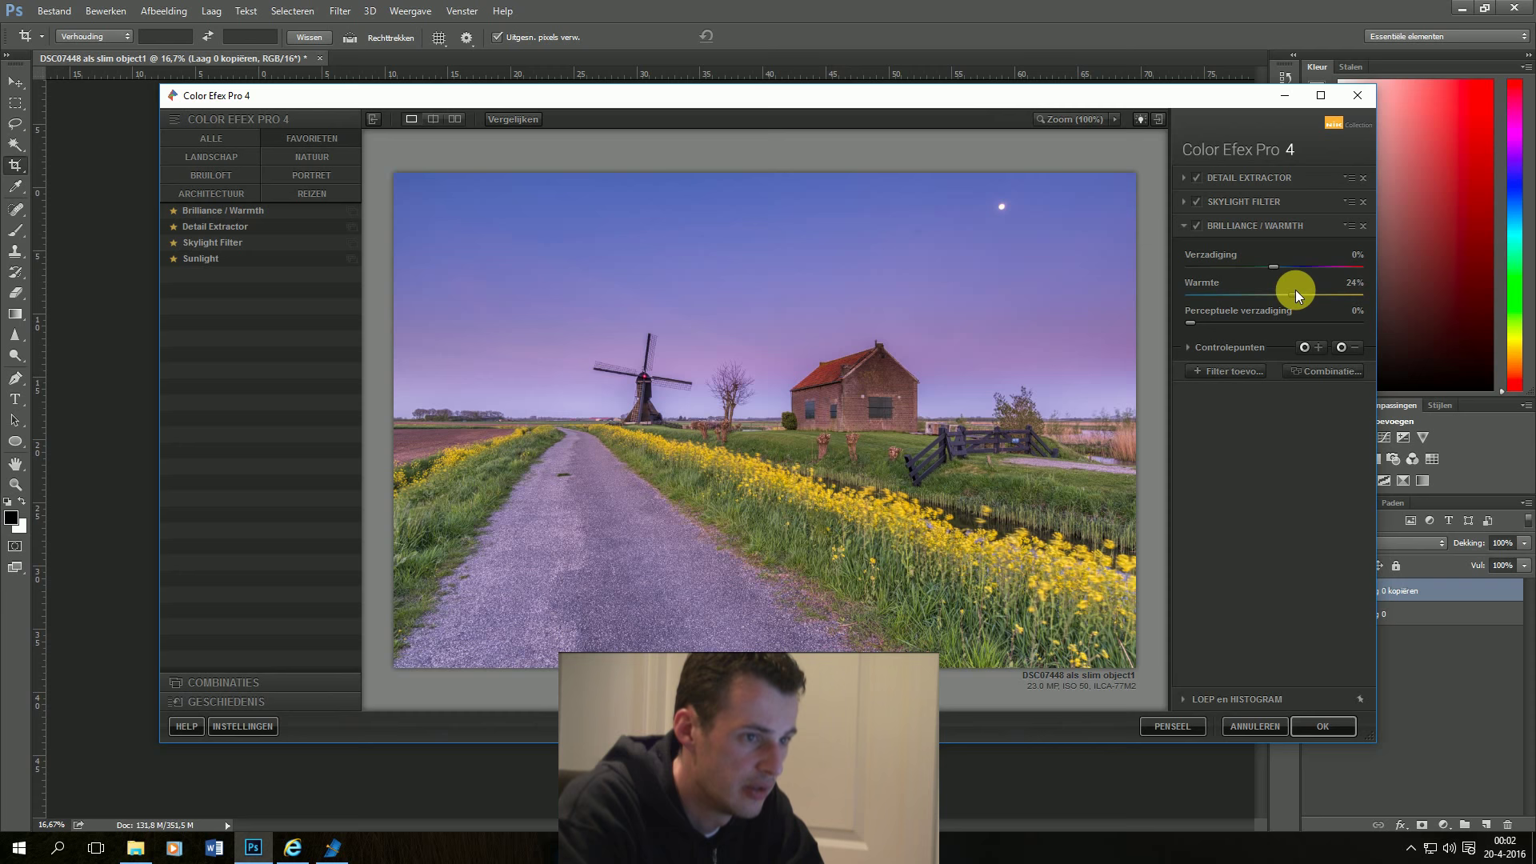
pyautogui.click(1346, 281)
pyautogui.write('25')
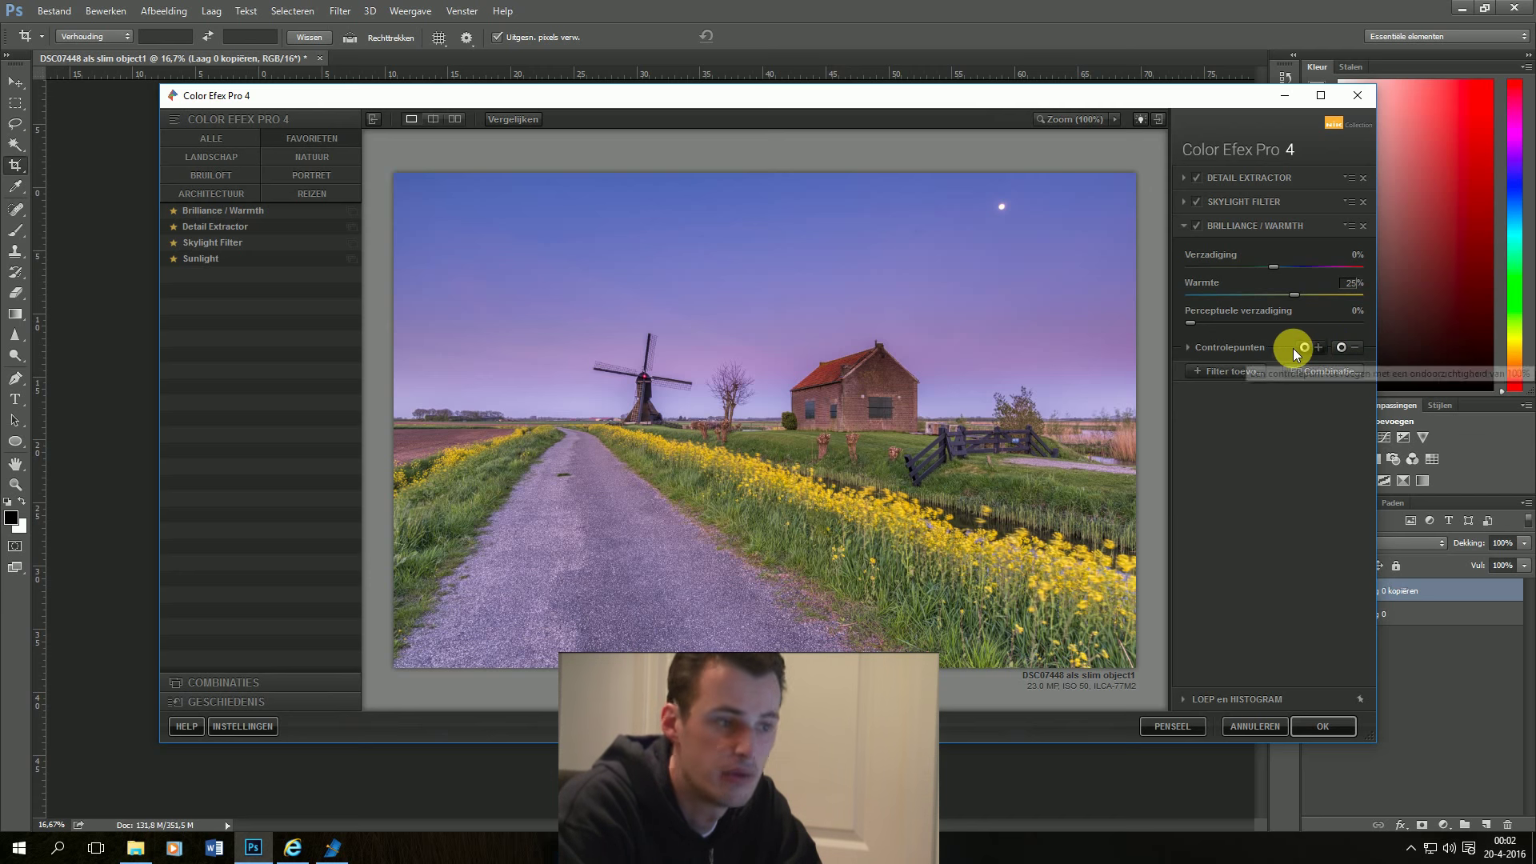
pyautogui.click(1234, 371)
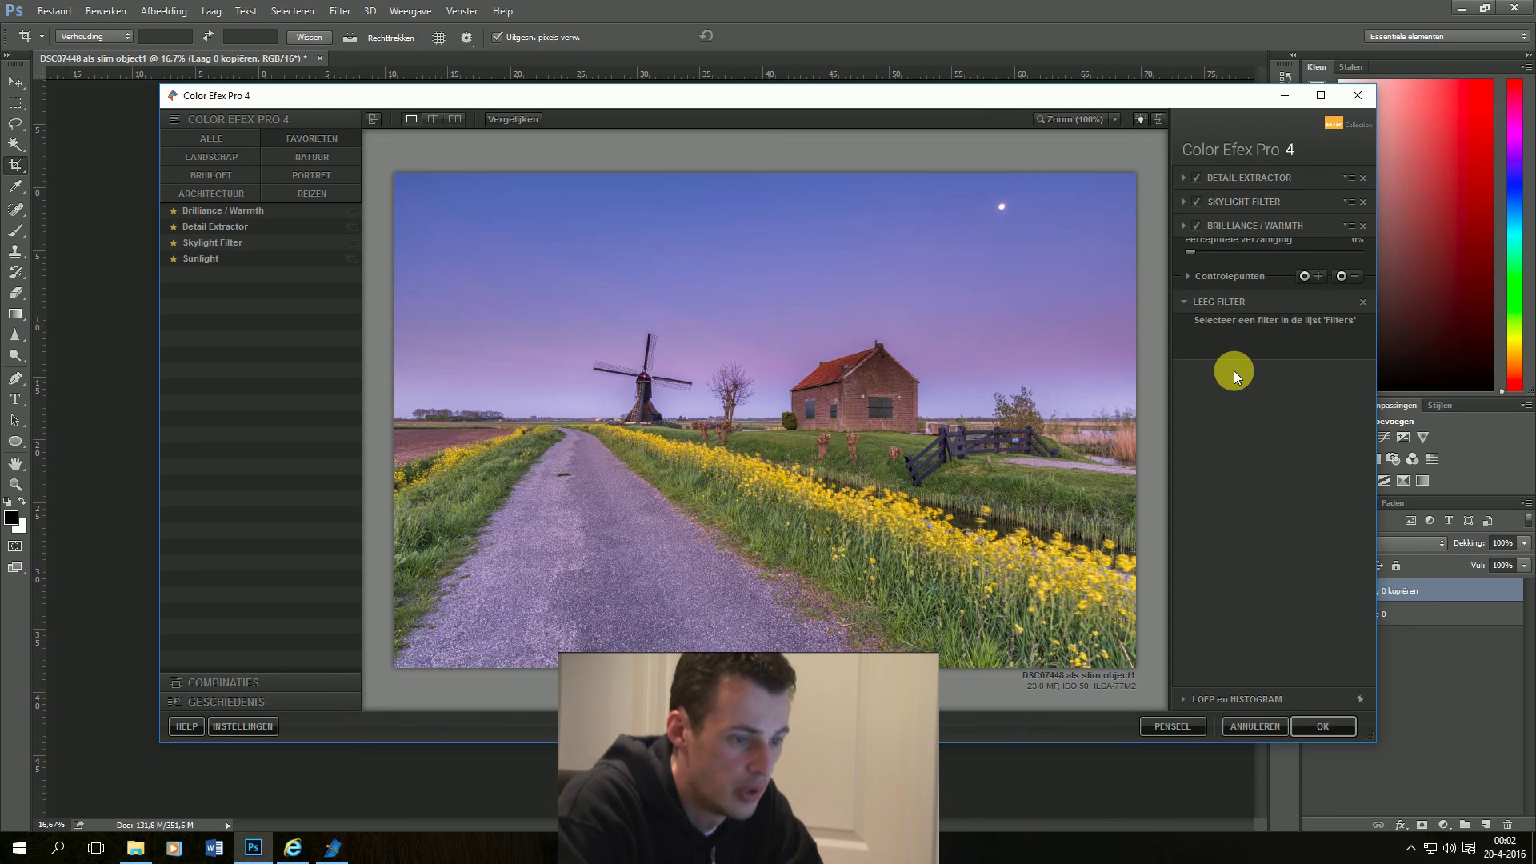
pyautogui.click(1318, 723)
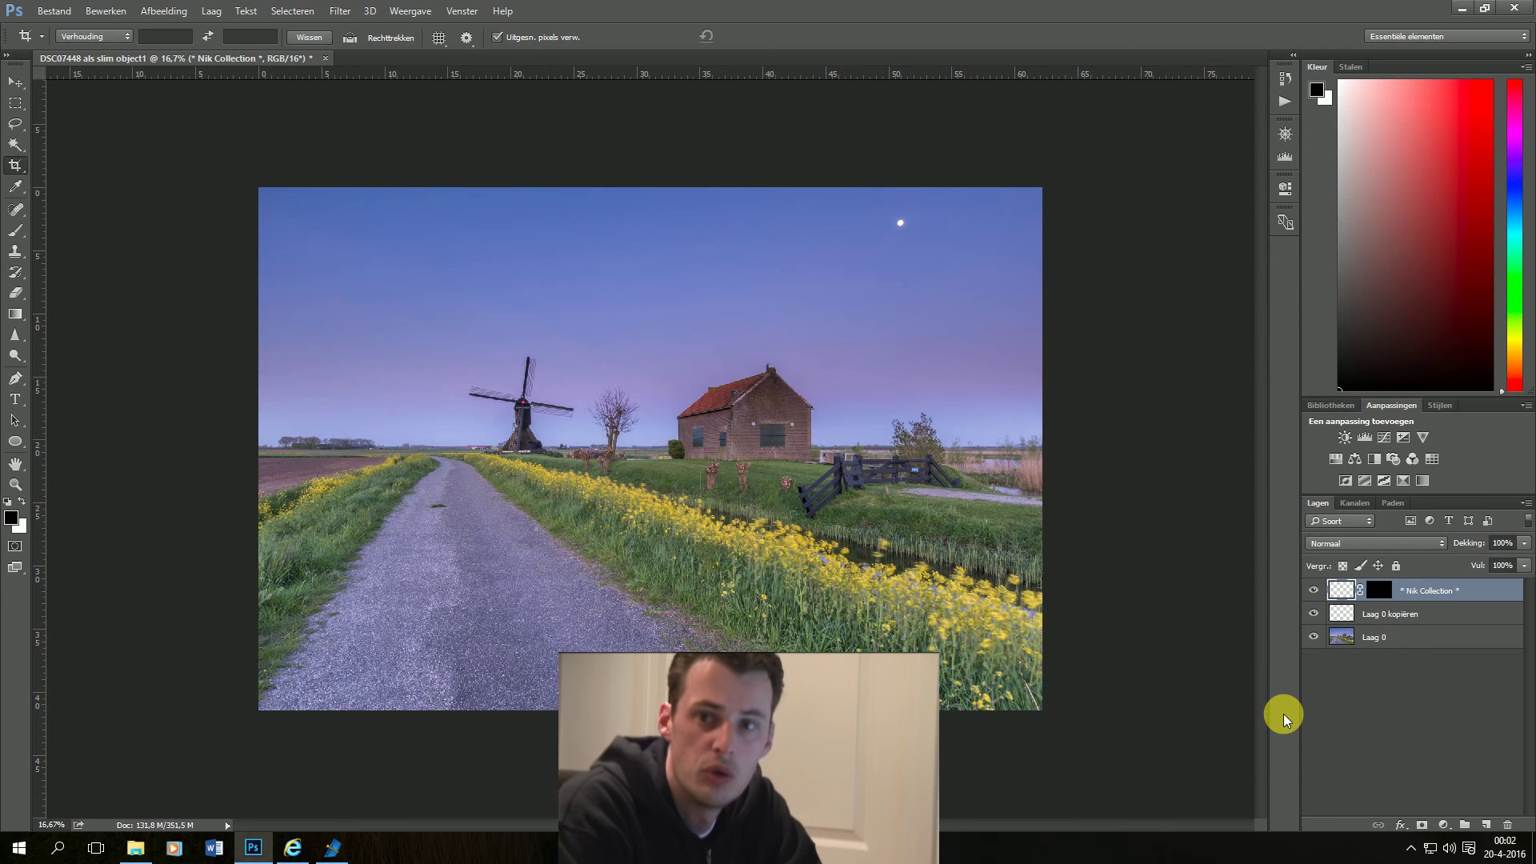